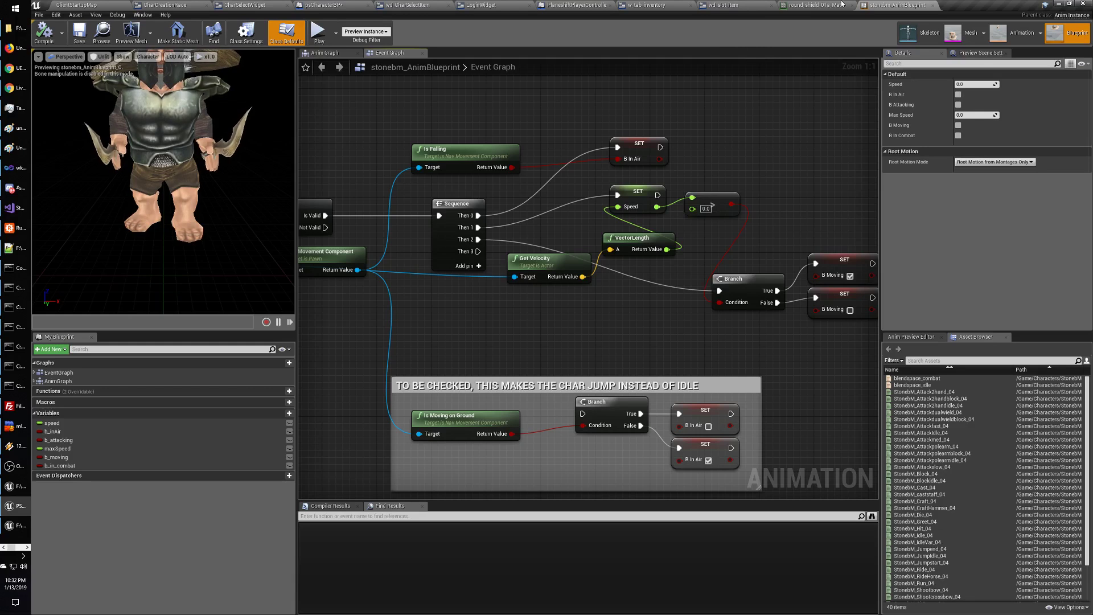
- Examine the round_shield_01a_Mat material graph and switch to the decal notes in Paint
left_click(814, 5)
left_click_drag(539, 293, 394, 299)
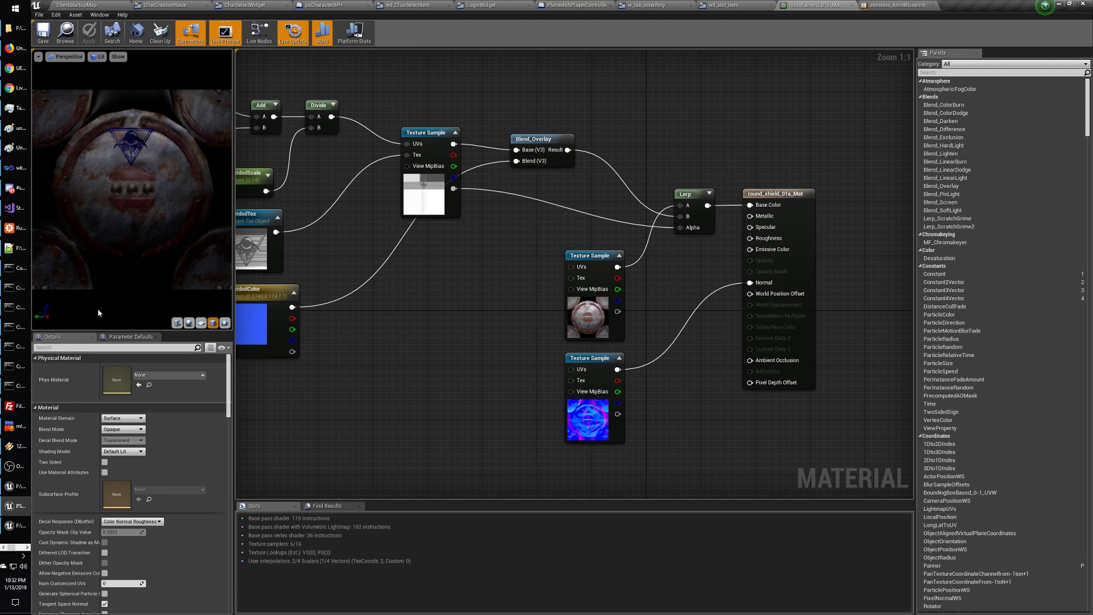
key("alt+Tab")
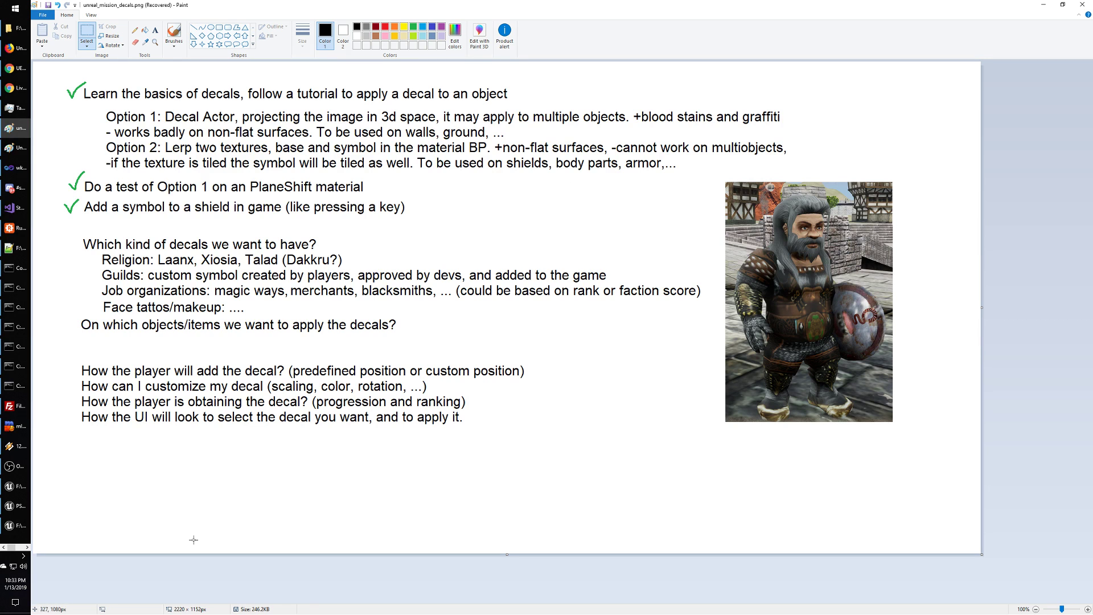
- Switch to the PSUnreal editor, search the Characters folder for "robe" and open the Derm_Robe_F_Colo texture
left_click(16, 486)
left_click(17, 505)
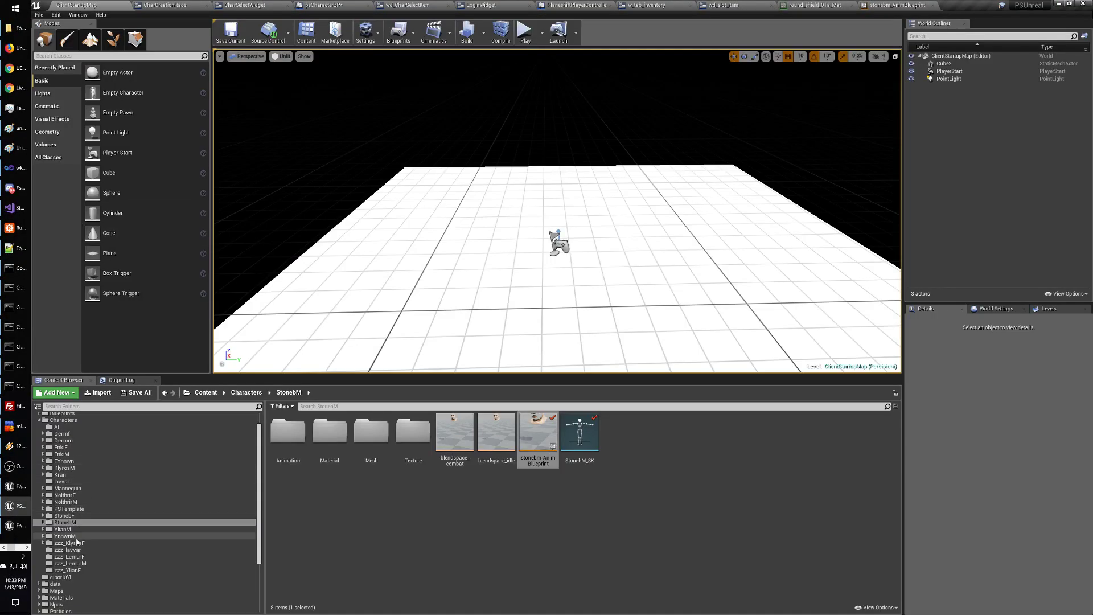
scroll(78, 529, "up", 2)
scroll(80, 528, "down", 3)
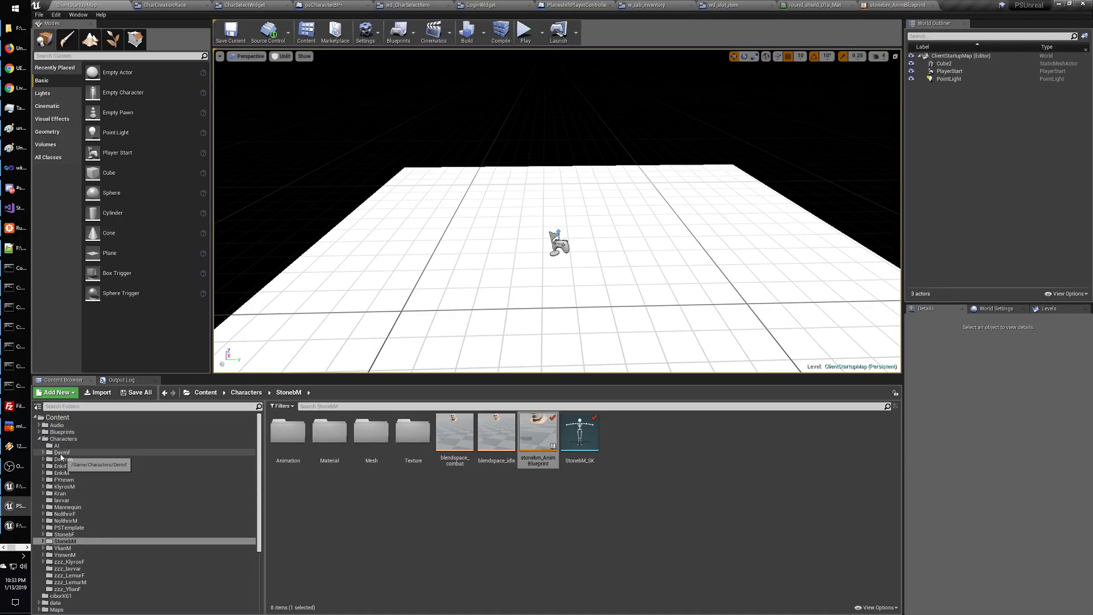
scroll(96, 527, "up", 3)
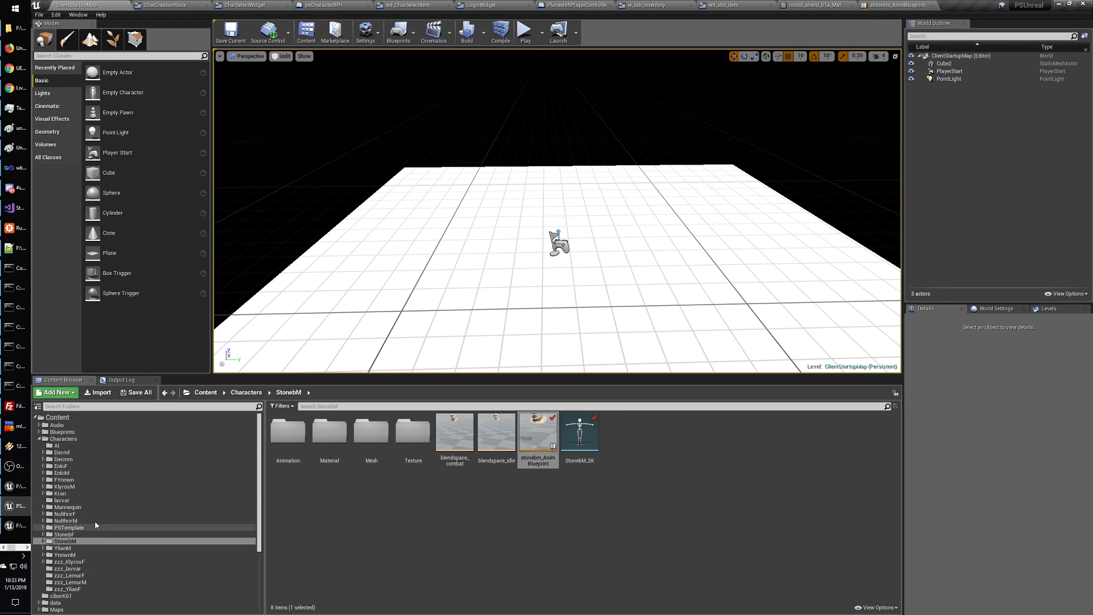
left_click(63, 438)
left_click(585, 406)
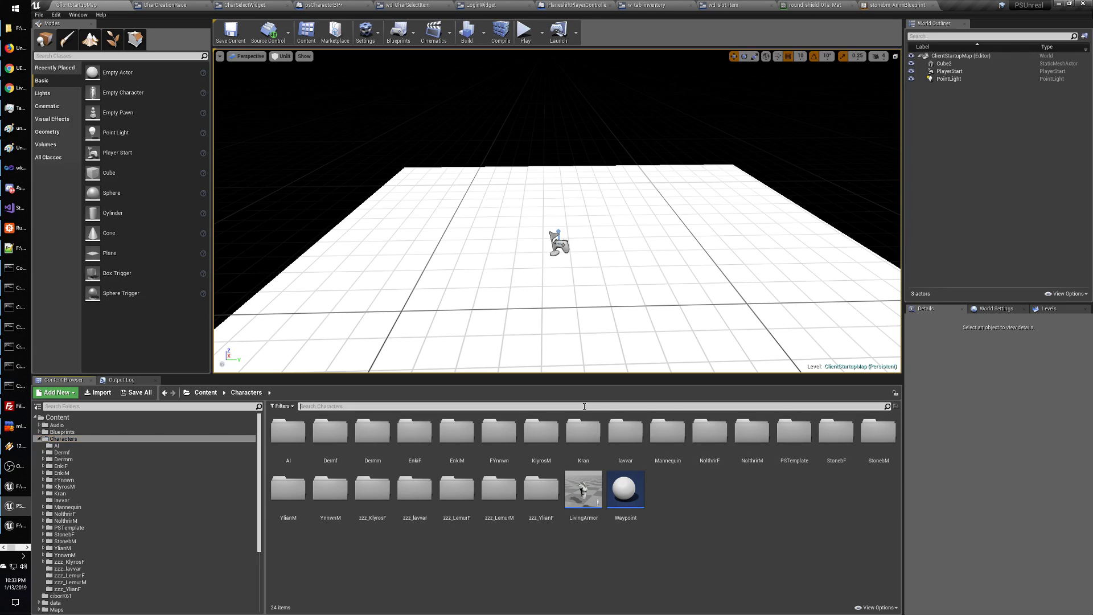
type("robe")
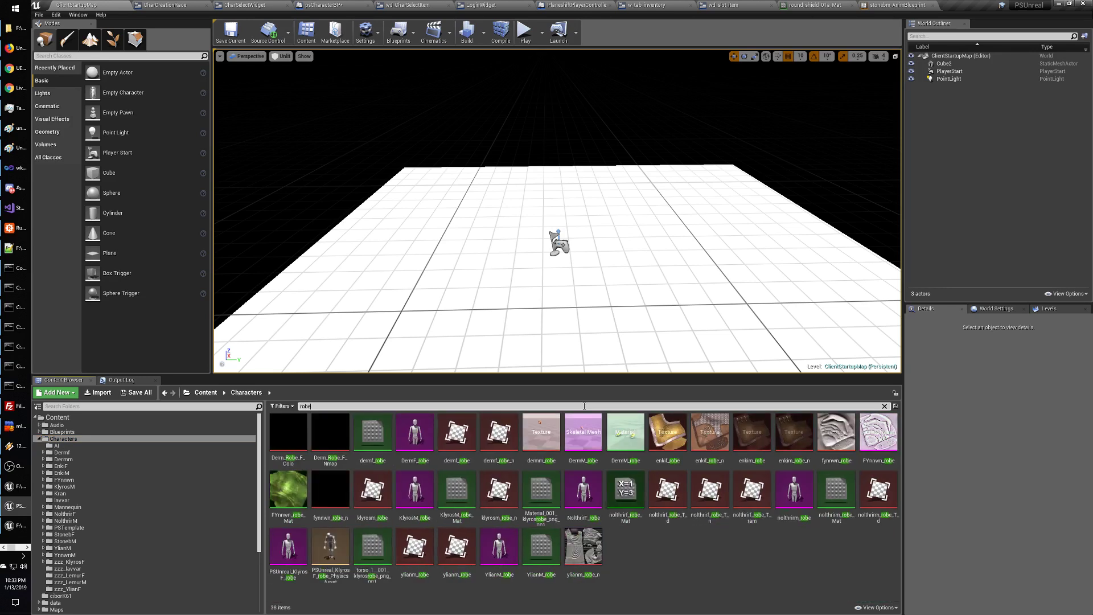
double_click(291, 434)
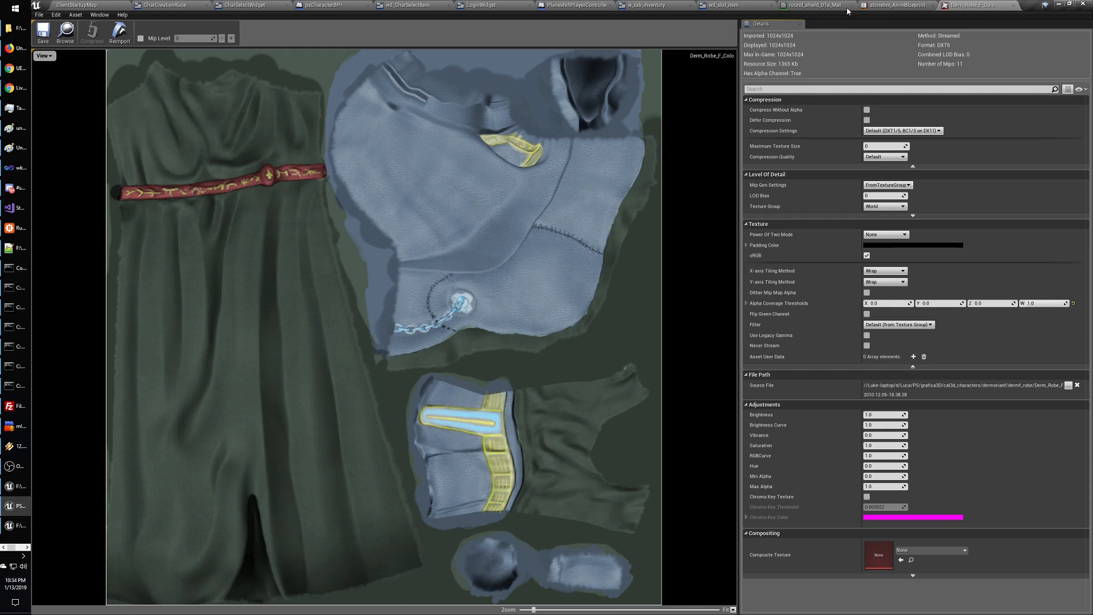
- Leave the robe texture, return to the ClientStartupMap level and switch to the unreal_mission_decals.png notes in Paint
left_click(897, 4)
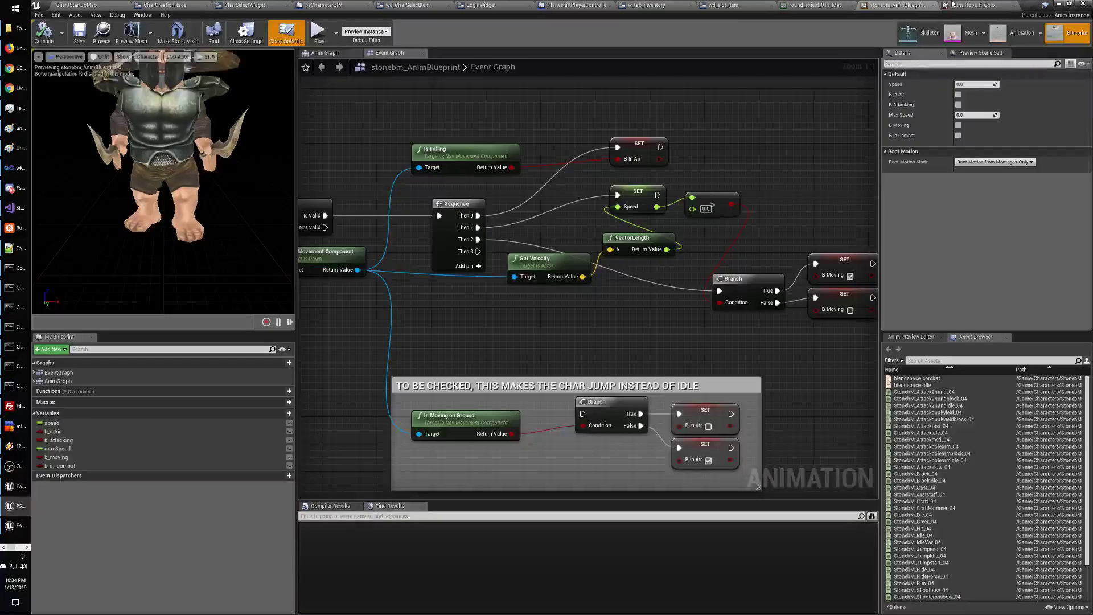
left_click(952, 4)
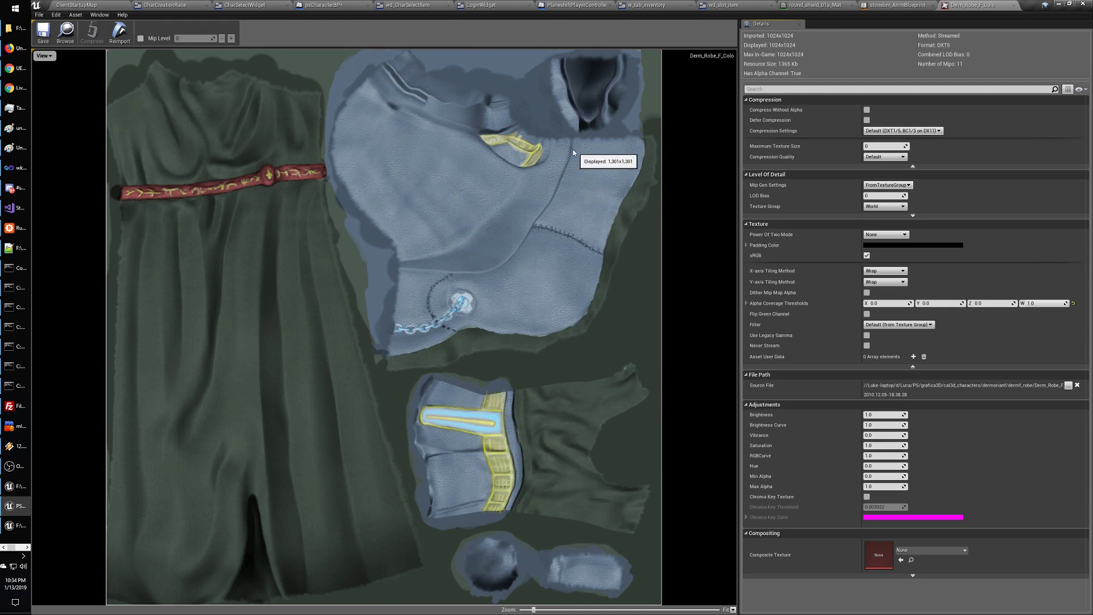
left_click(105, 4)
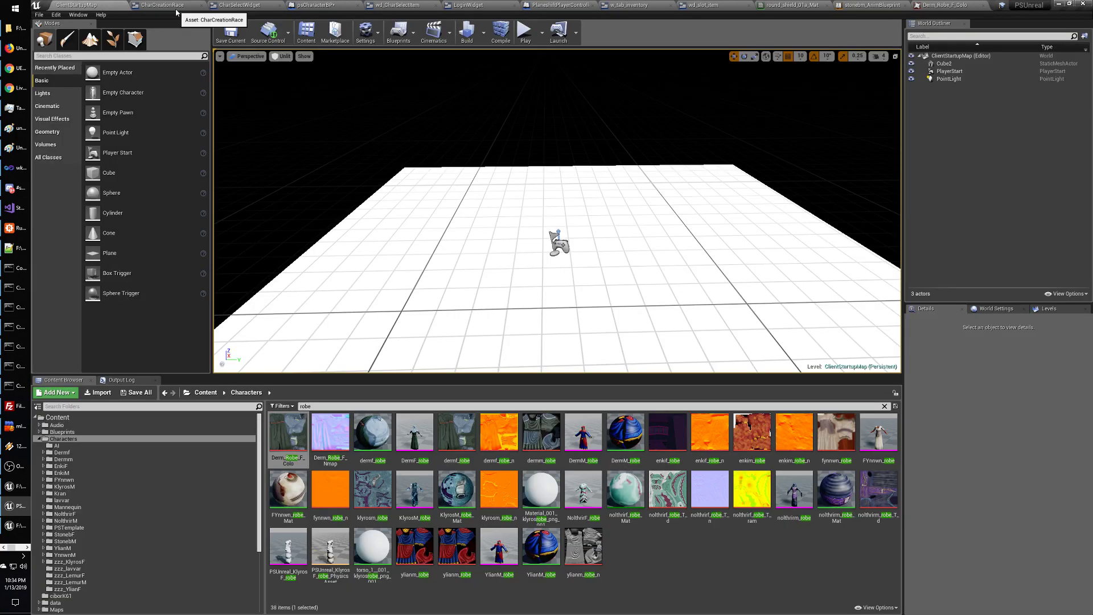
left_click(19, 133)
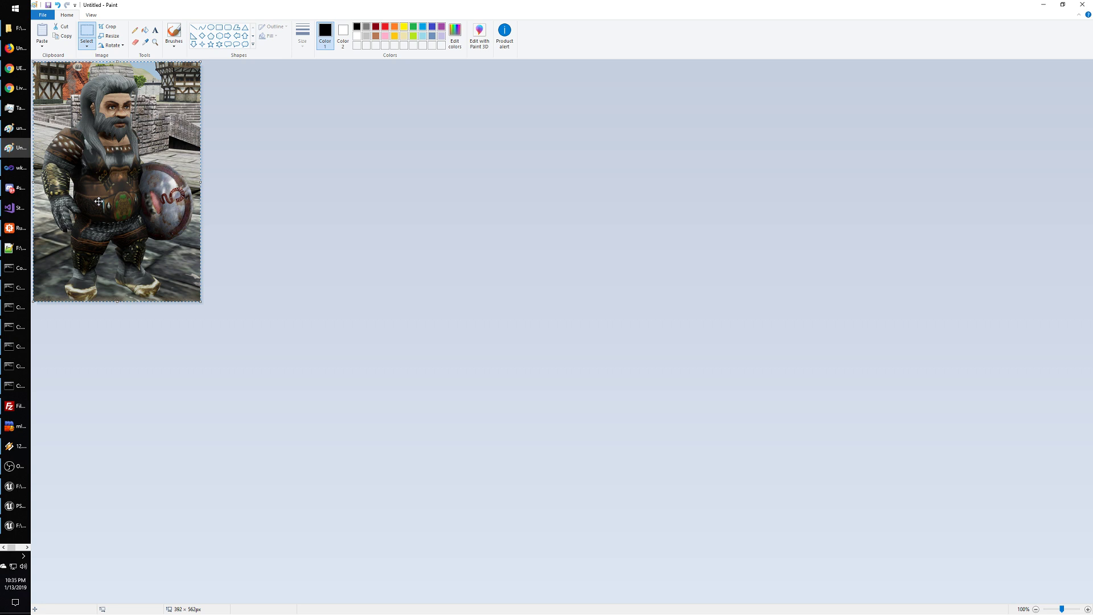
key("alt+Tab")
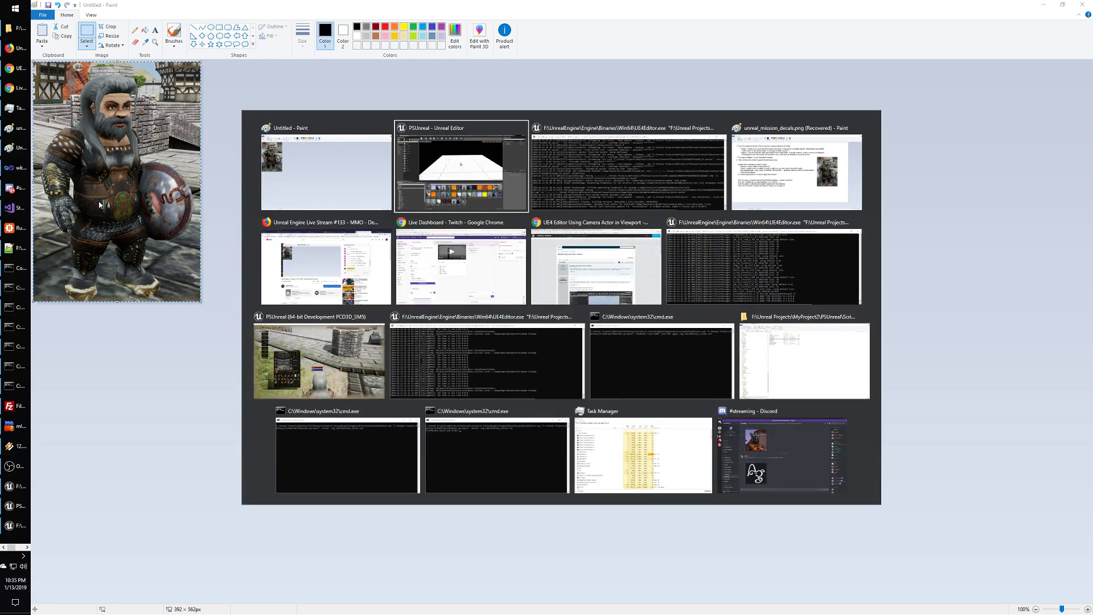
key("Tab")
key("Tab")
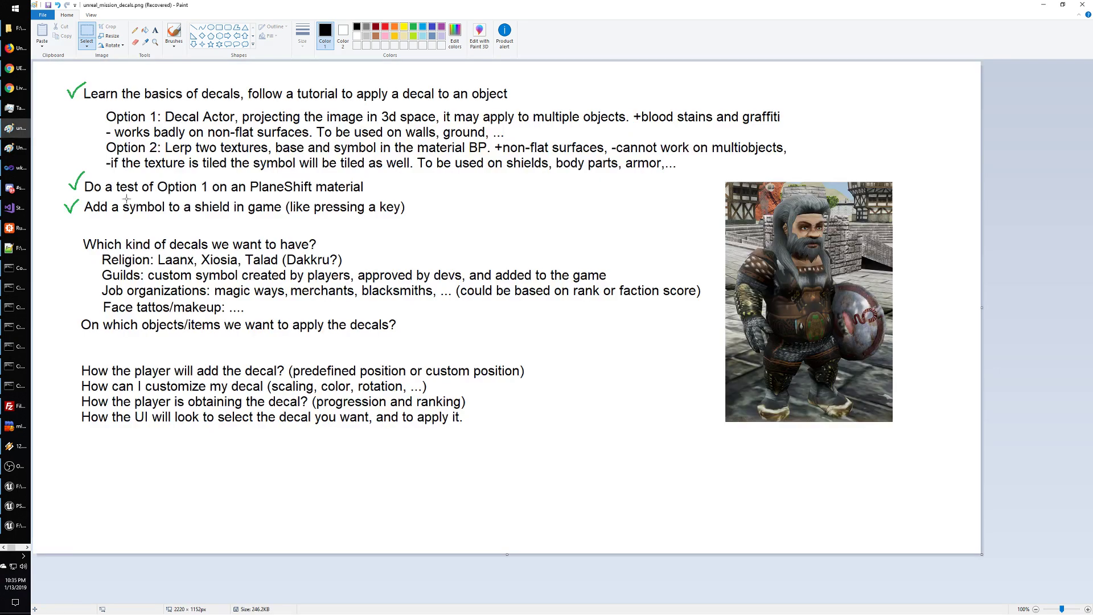
- Add the text "Limited number of locations:" under the question about which objects/items get the decals
left_click(155, 29)
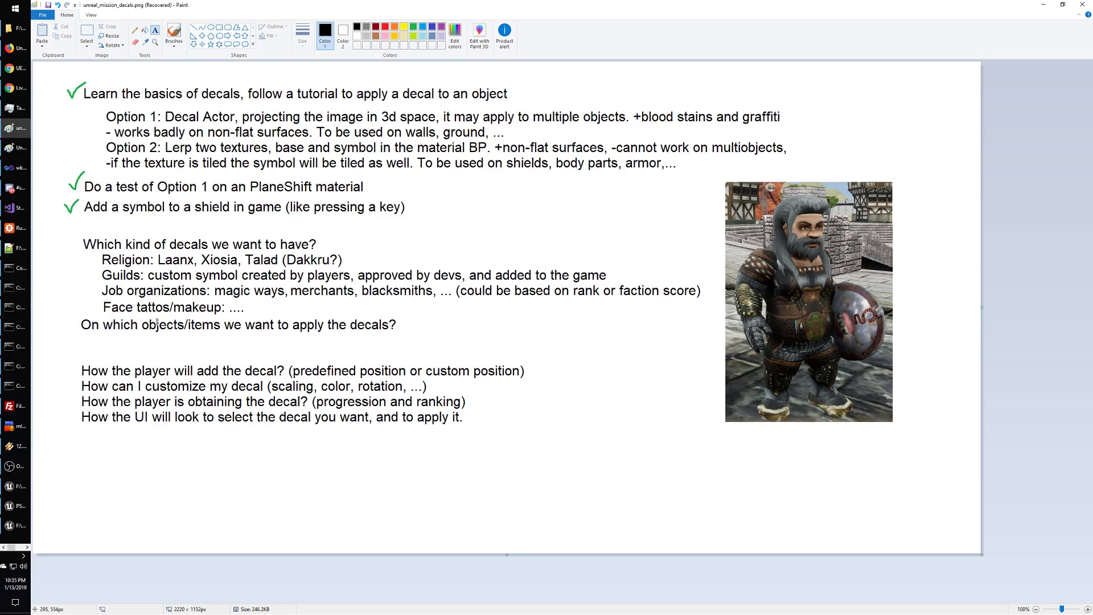
left_click(101, 342)
type(">i")
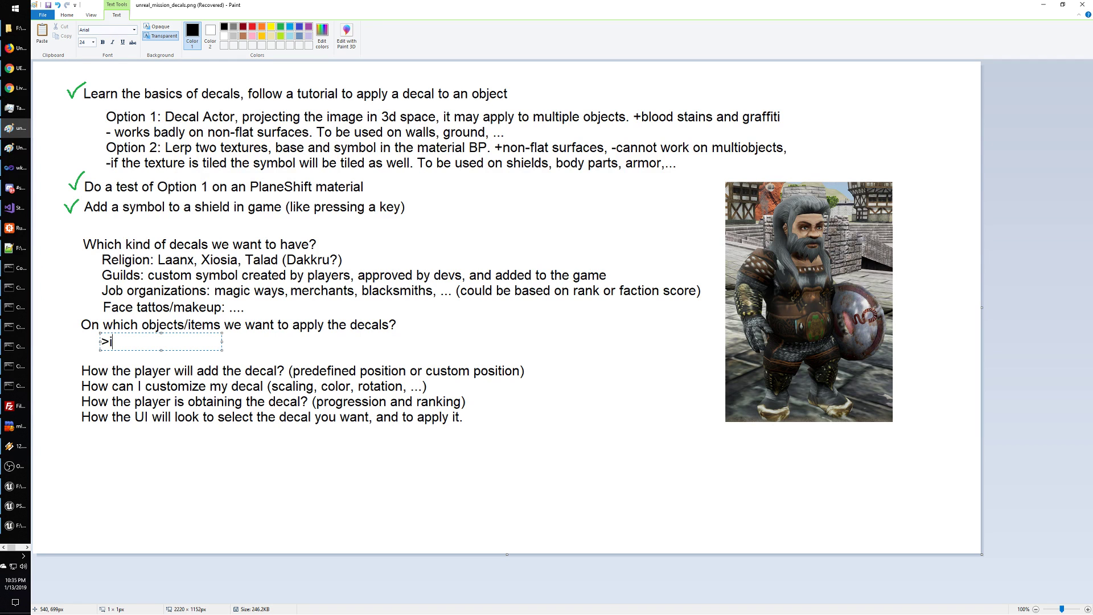
key("BackSpace")
key("BackSpace")
type("Limited number of locations:")
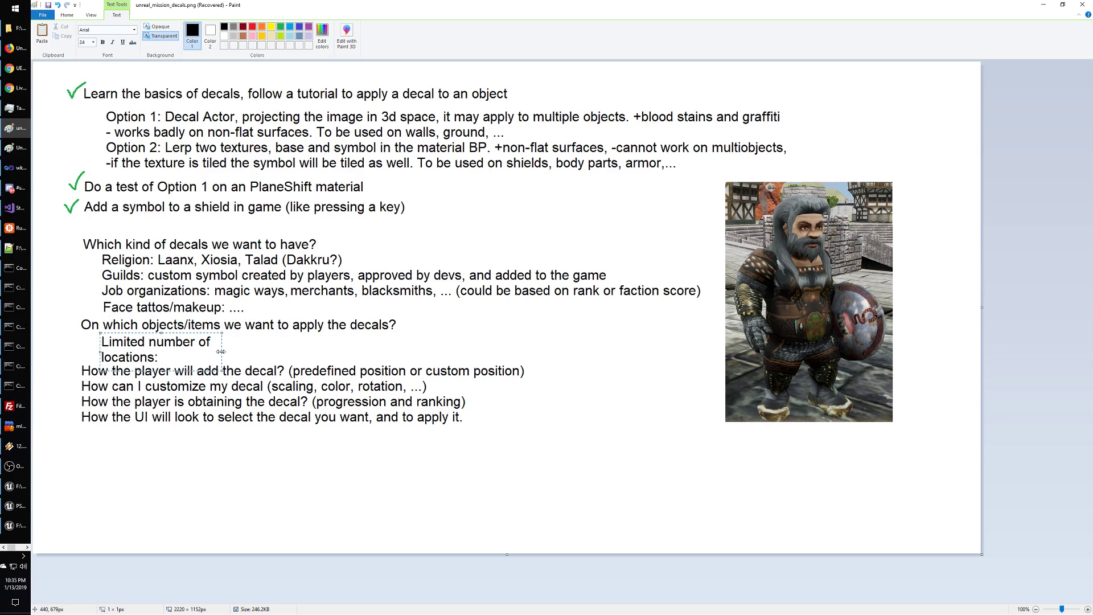
- Widen the text box, complete the line with "robe, torso armor, plate torso armor, shield." and fit the box height to one line
mouse_move(221, 351)
left_mouse_down()
mouse_move(624, 361)
mouse_move(659, 352)
left_mouse_up()
type("r")
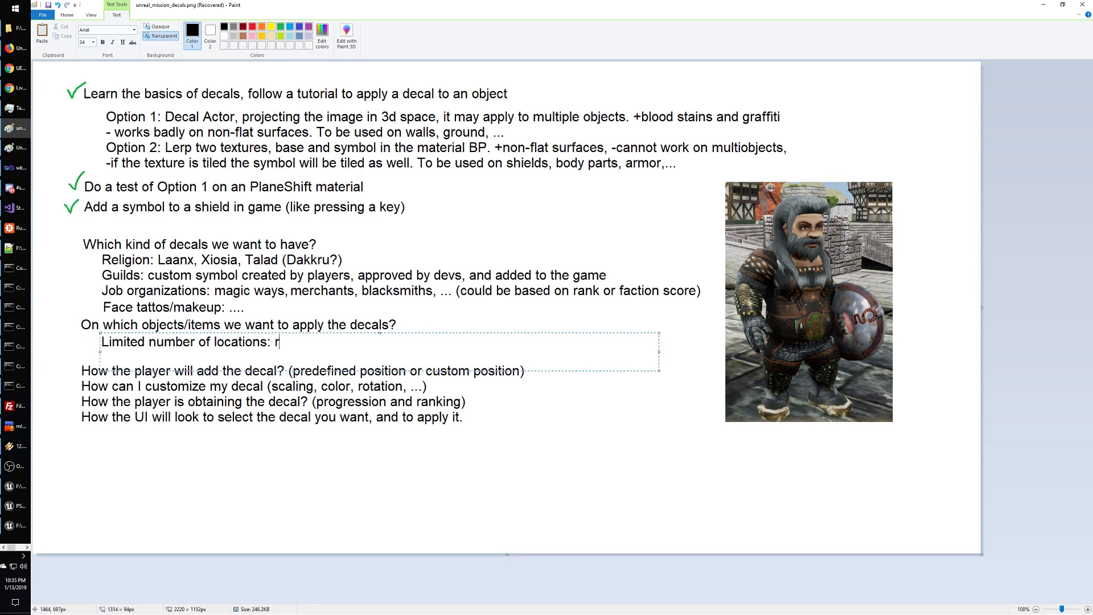
type("obe, torso armor, pla")
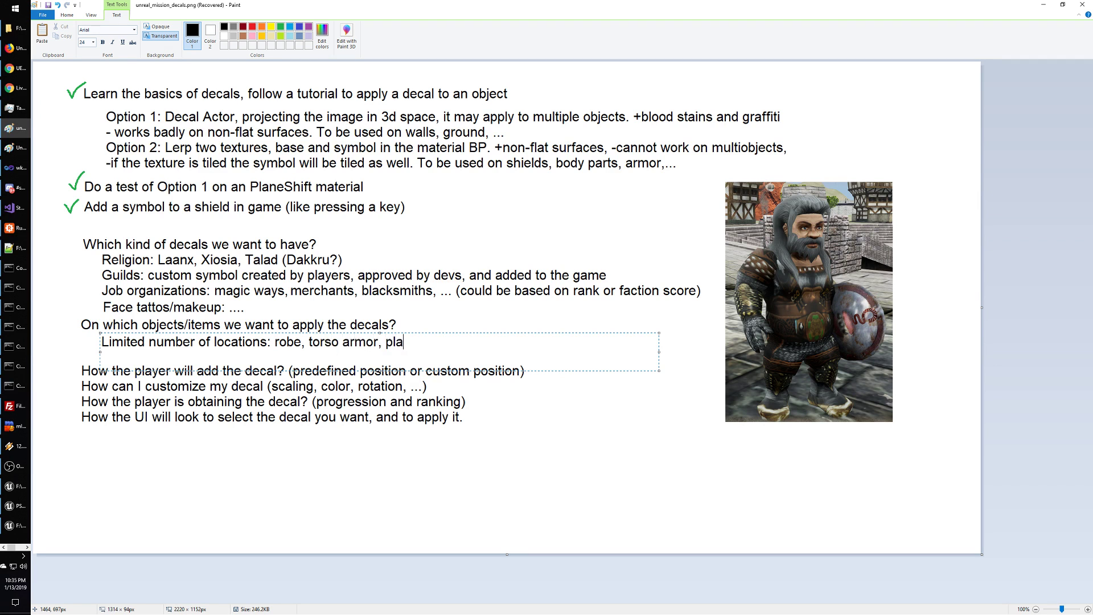
type("te torso armor")
type(", shie")
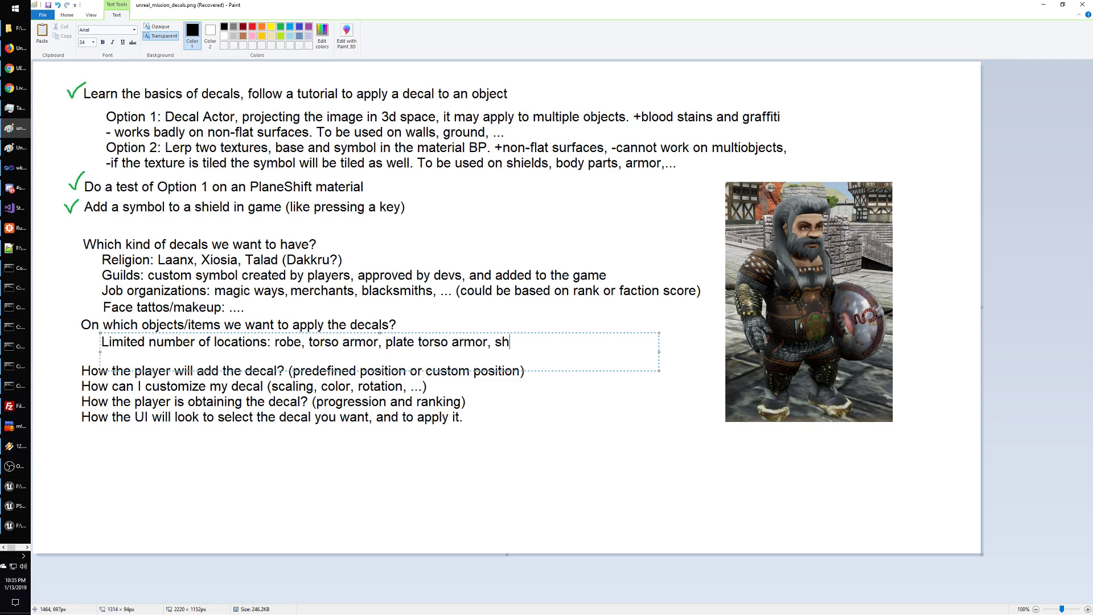
type(".")
left_click_drag(377, 370, 377, 353)
- Add "face" to the list of decal locations
left_click_drag(286, 342, 549, 348)
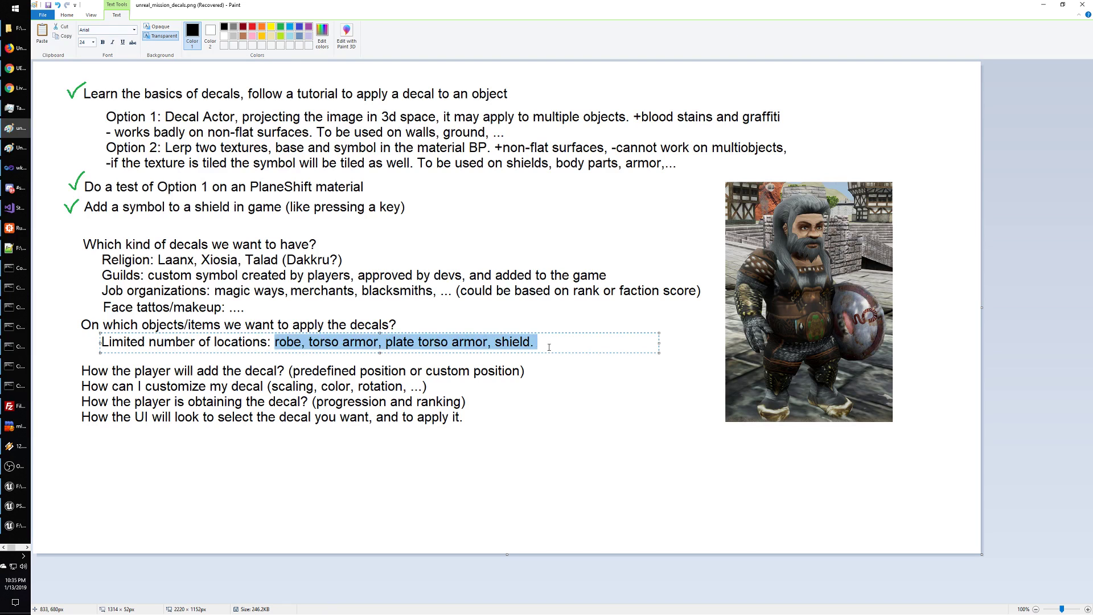
left_click(540, 343)
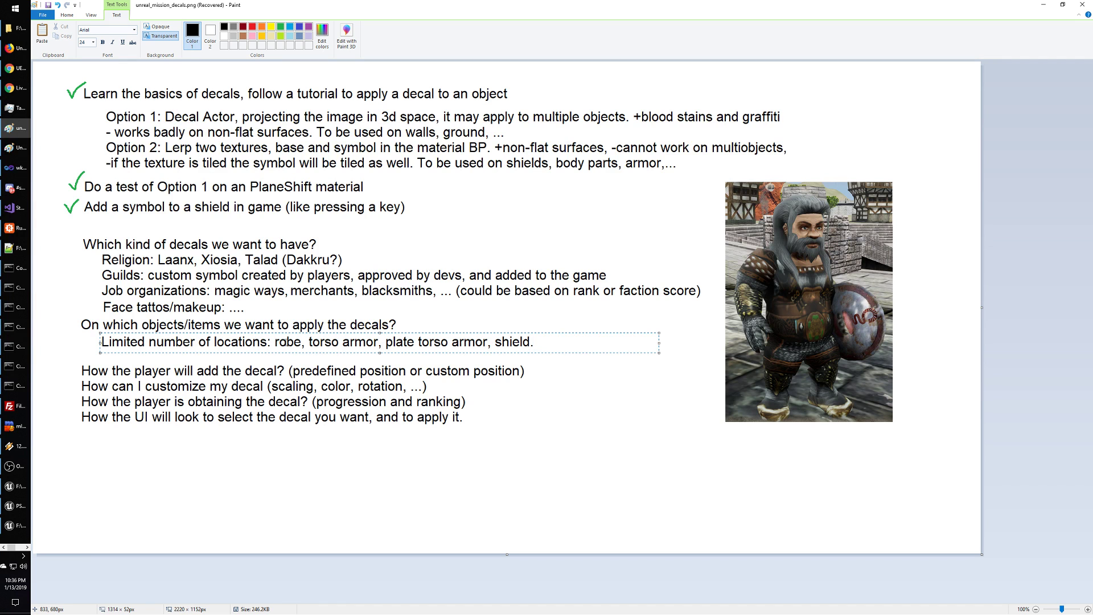
left_click_drag(278, 343, 538, 344)
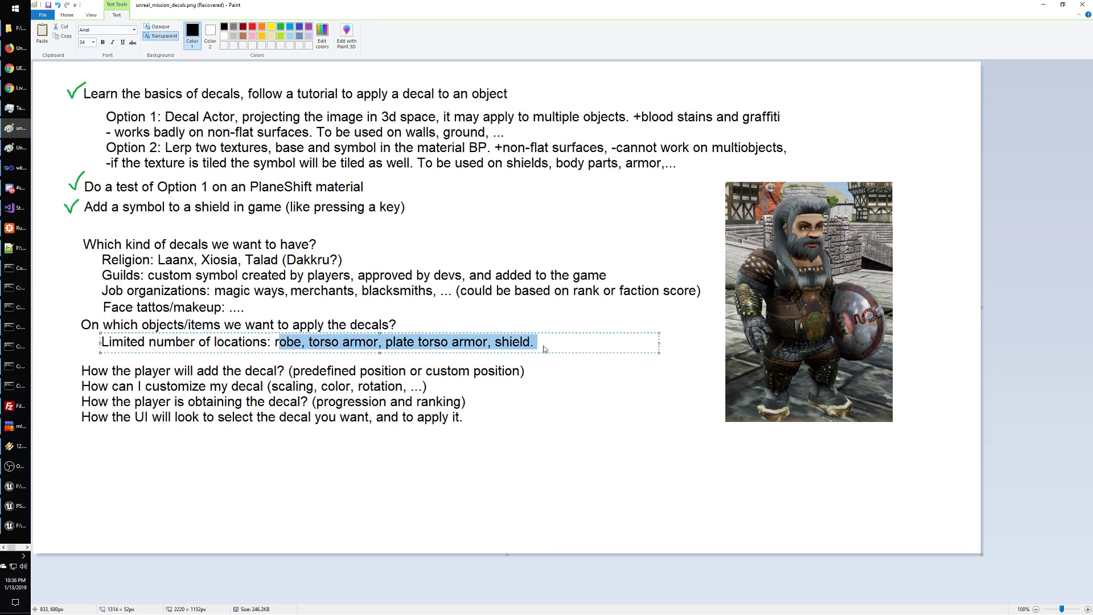
left_click(543, 345)
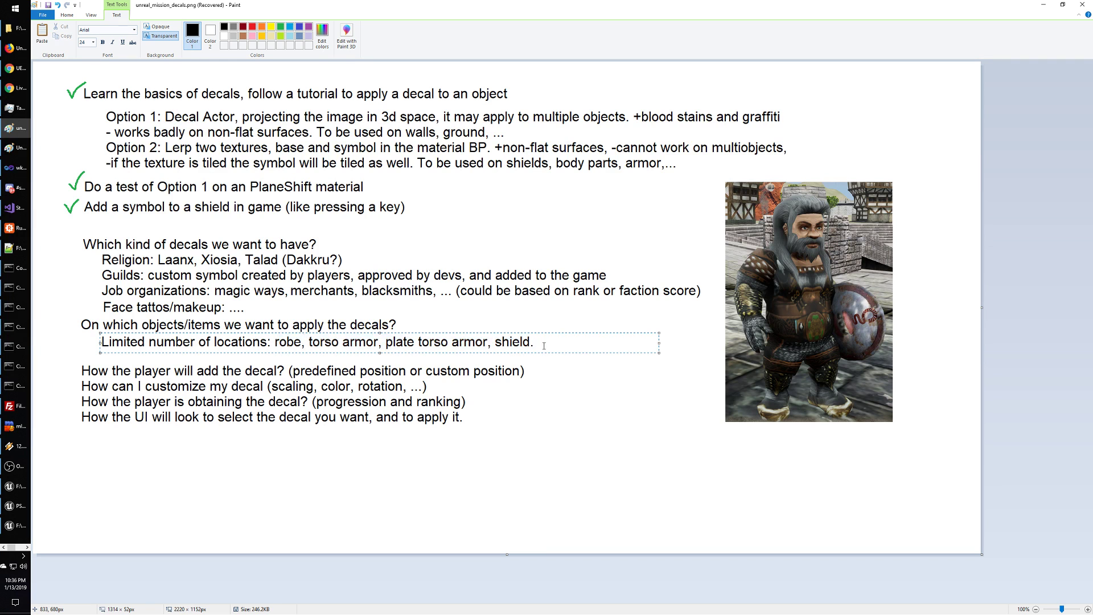
left_click_drag(276, 341, 496, 350)
type(", face")
- Switch back to the PSUnreal editor and expand the Things folder in the content folder tree
left_click(11, 68)
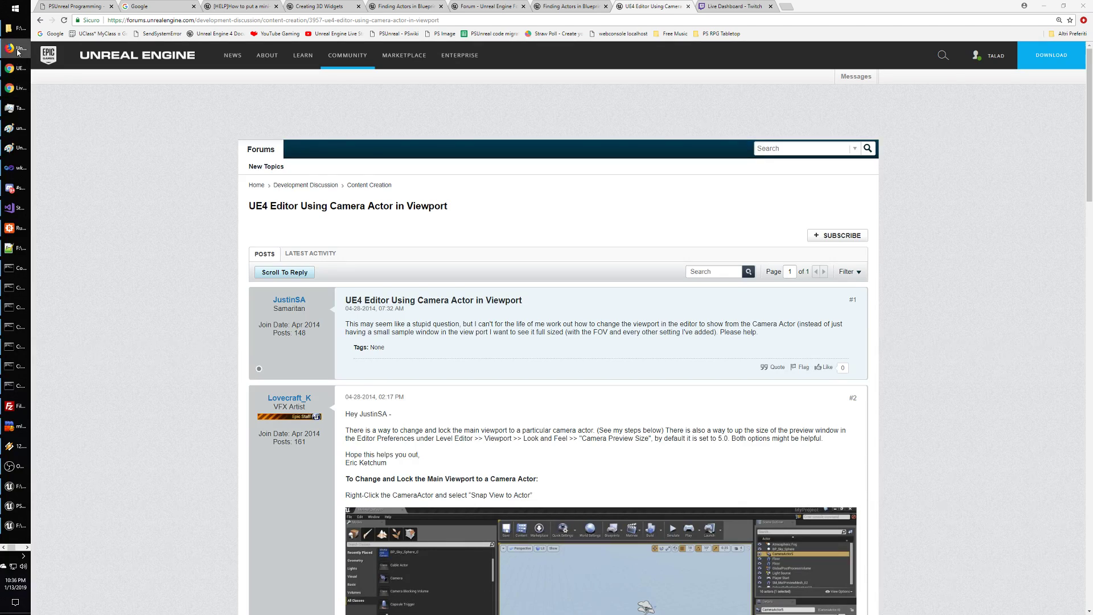
left_click(15, 485)
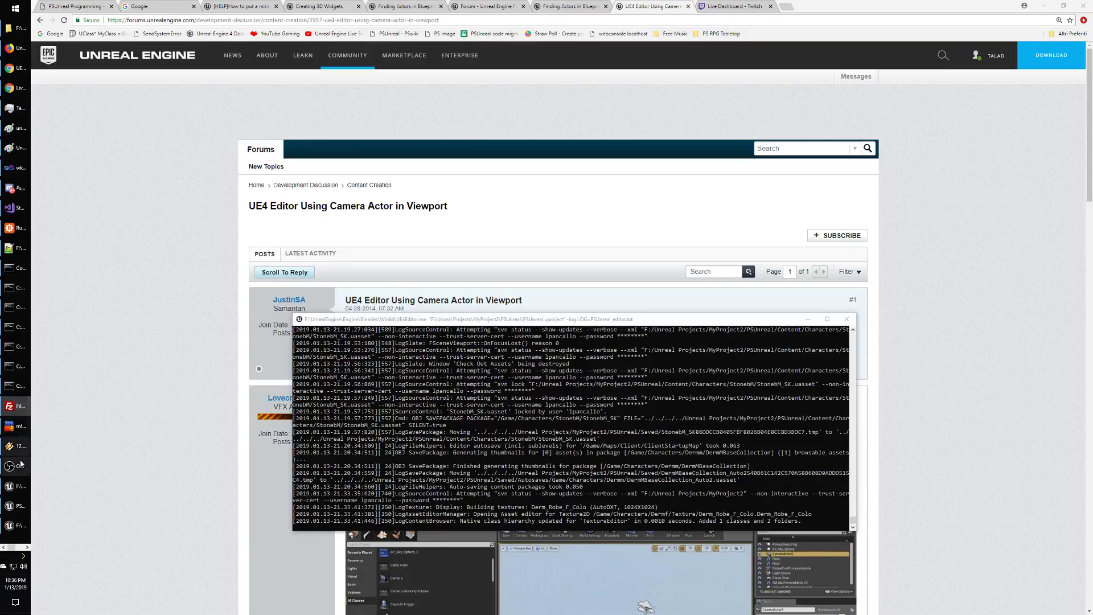
left_click(15, 505)
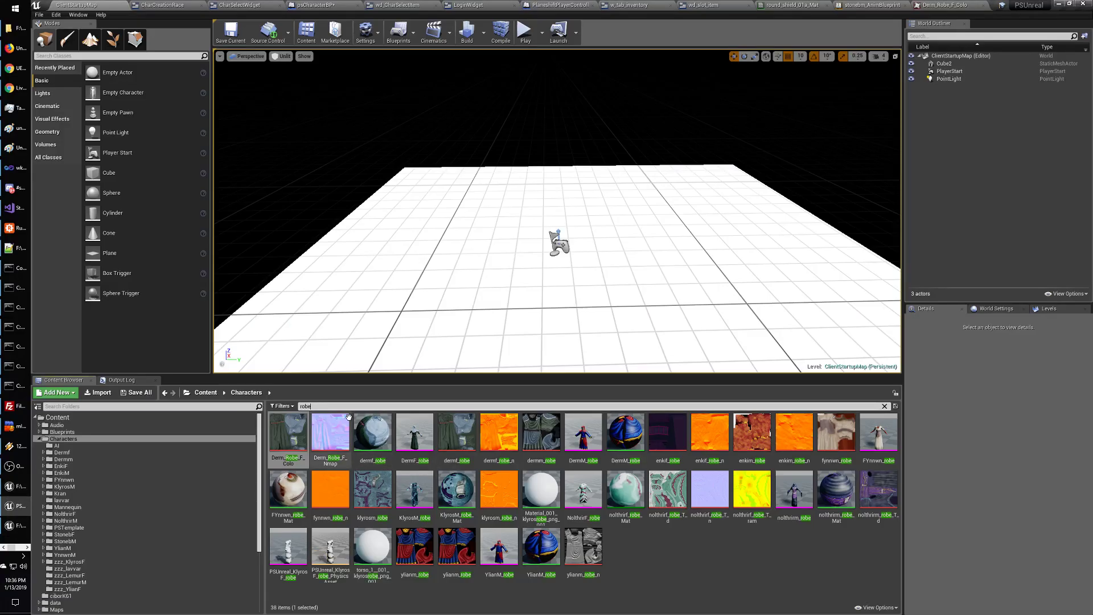
scroll(251, 484, "down", 5)
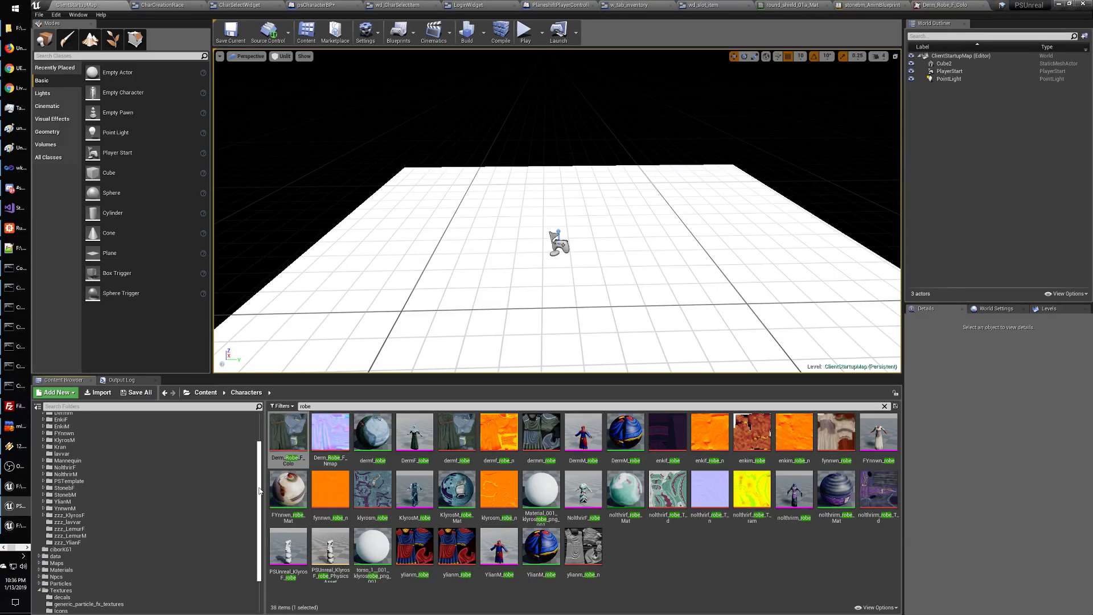
scroll(258, 505, "down", 2)
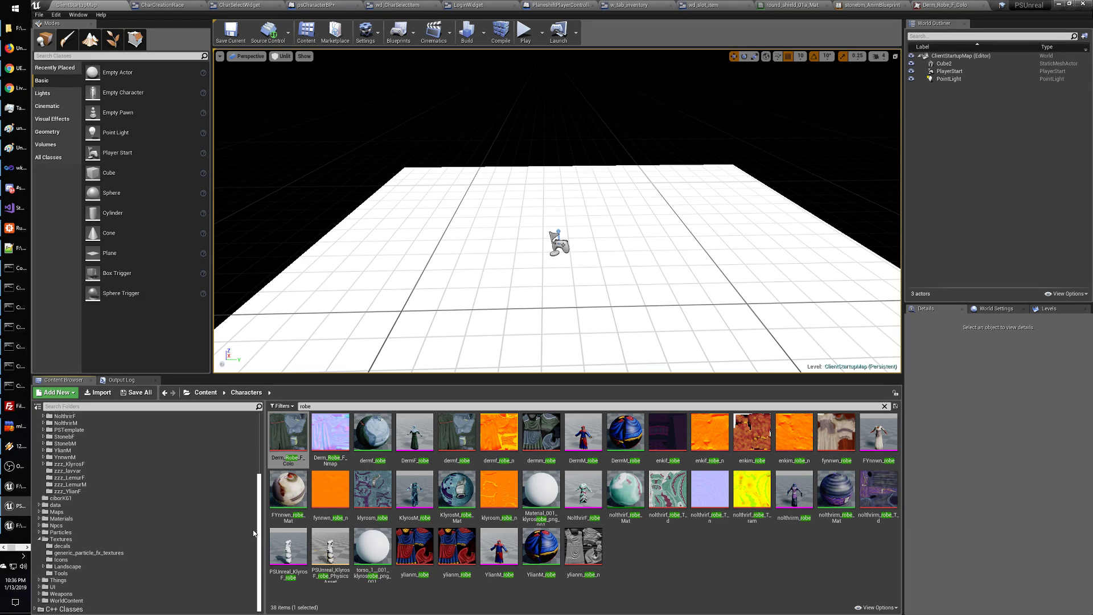
scroll(254, 518, "up", 2)
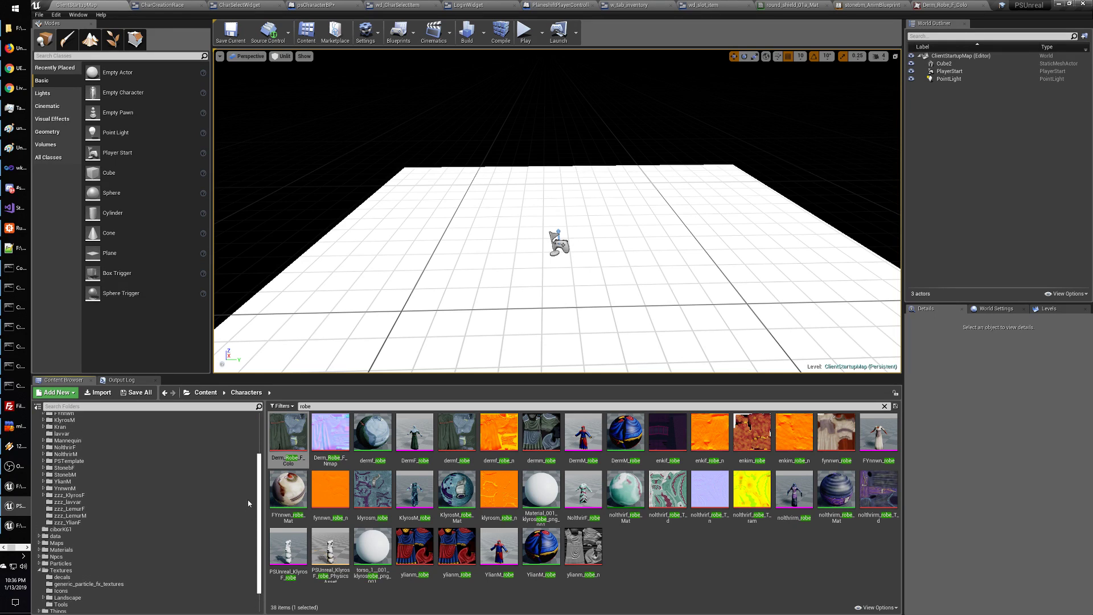
scroll(249, 504, "up", 1)
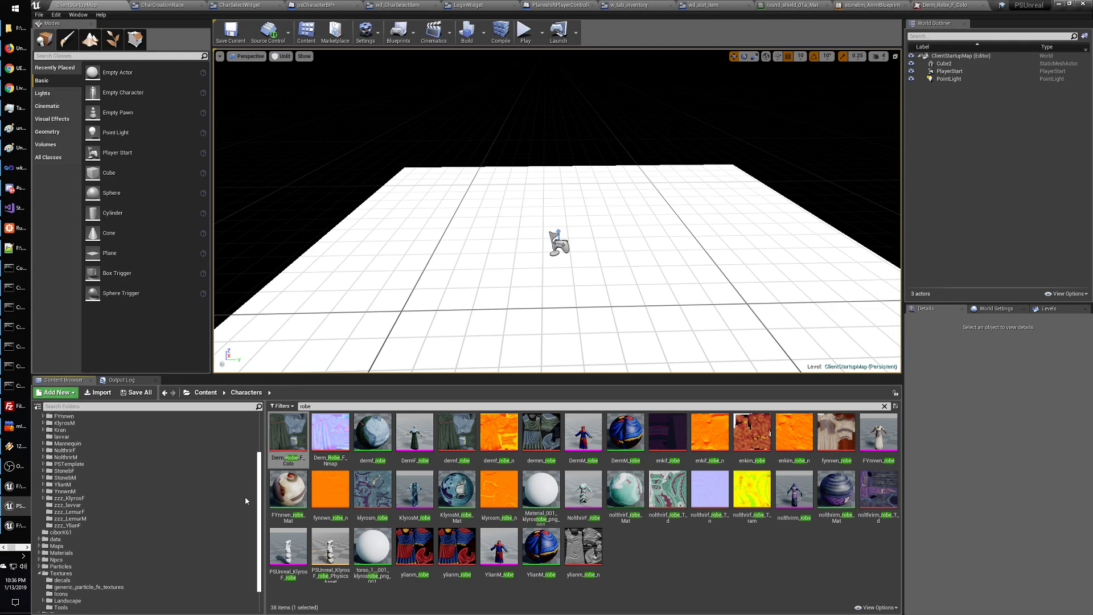
scroll(246, 501, "down", 3)
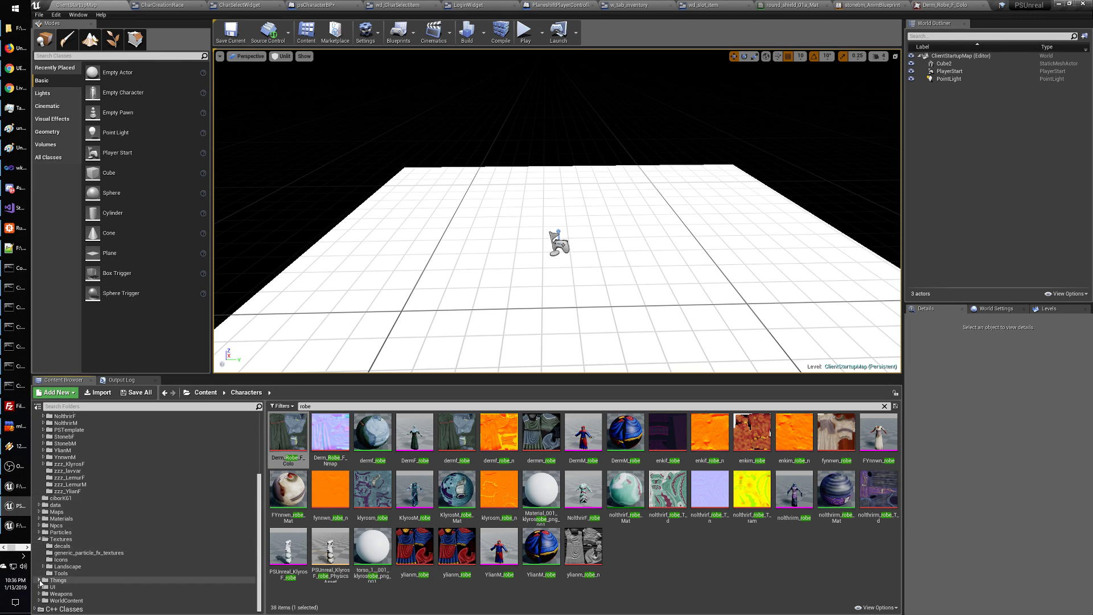
left_click(39, 580)
scroll(45, 575, "down", 2)
- Open the helms folder under Things and clear the "robe" search to list its assets
left_click(66, 560)
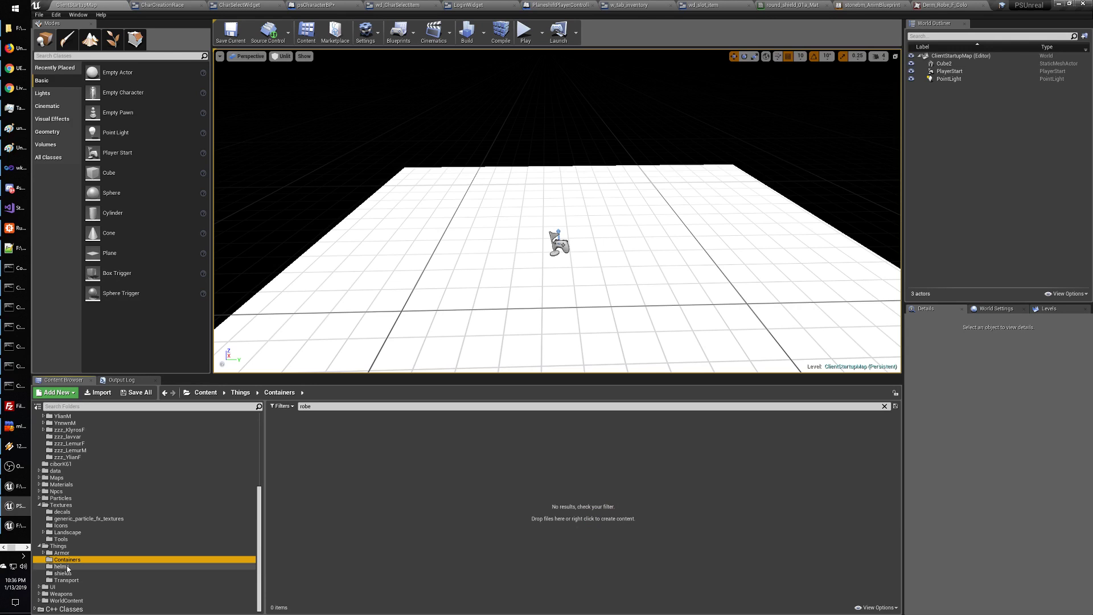
left_click(66, 568)
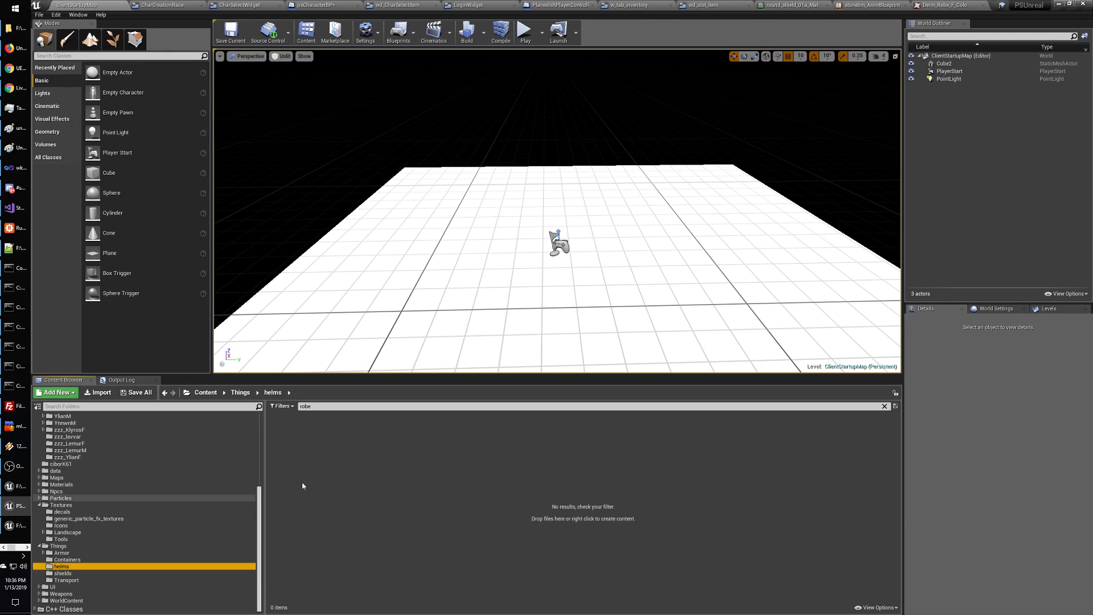
left_click(884, 406)
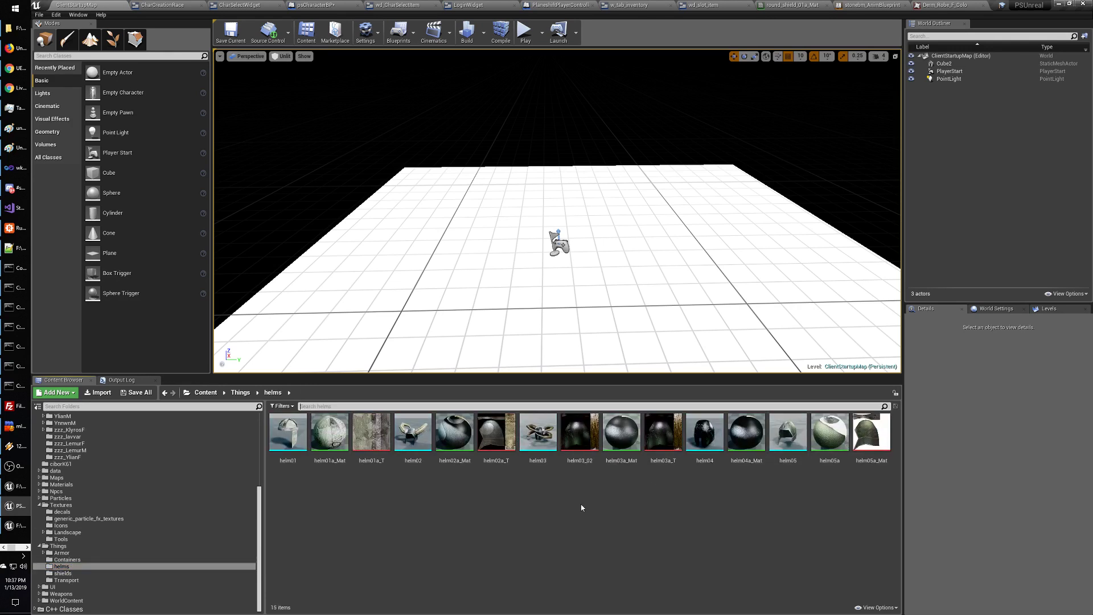
- Open the helm02a_T texture to inspect its layout, and close it along with the Derm_Robe_F_Colo texture
left_click(494, 442)
double_click(494, 441)
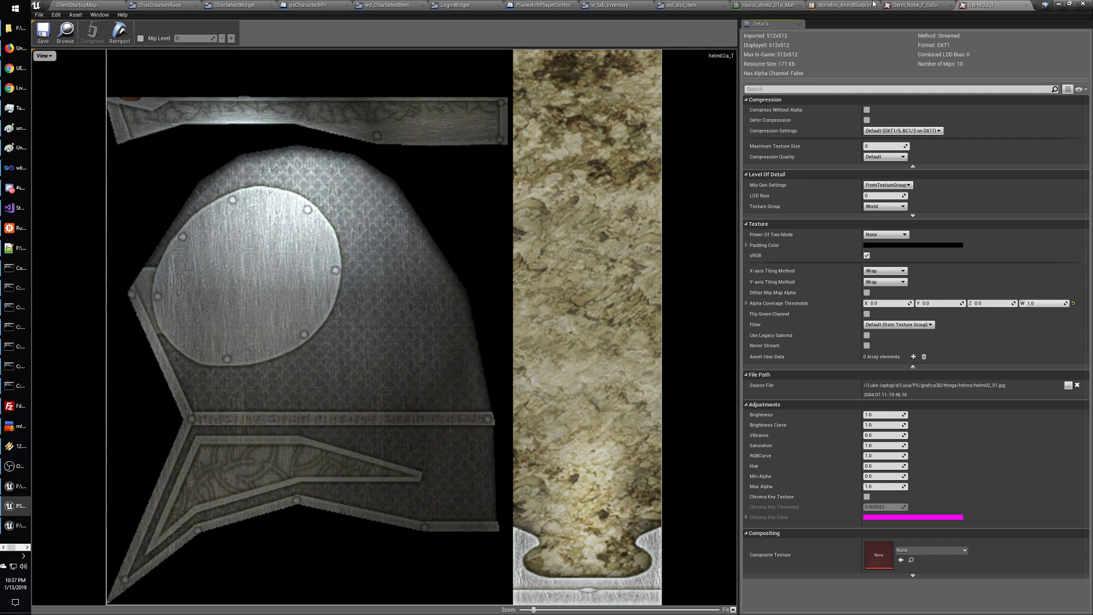
left_click(1026, 5)
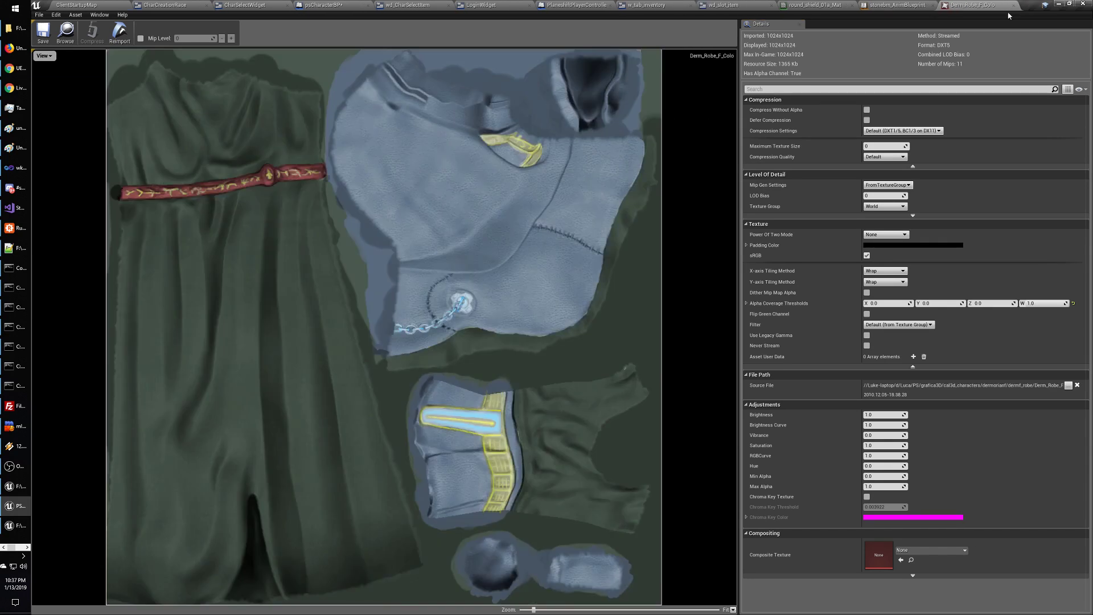
left_click(1011, 6)
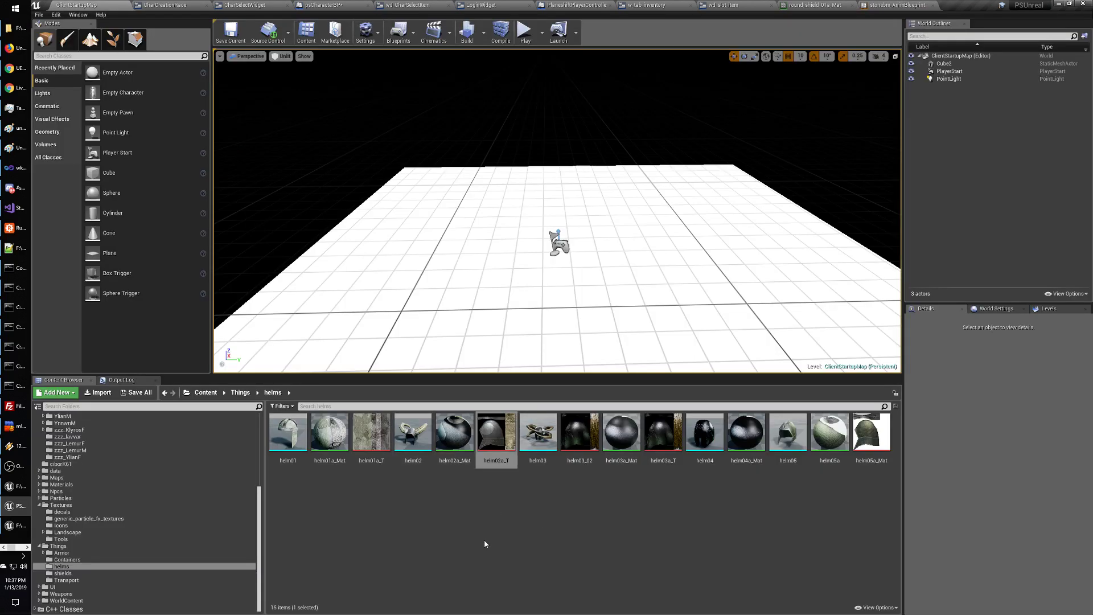
- Open the helm03_02 texture to inspect its layout, close it and return to the helms folder
left_click(462, 535)
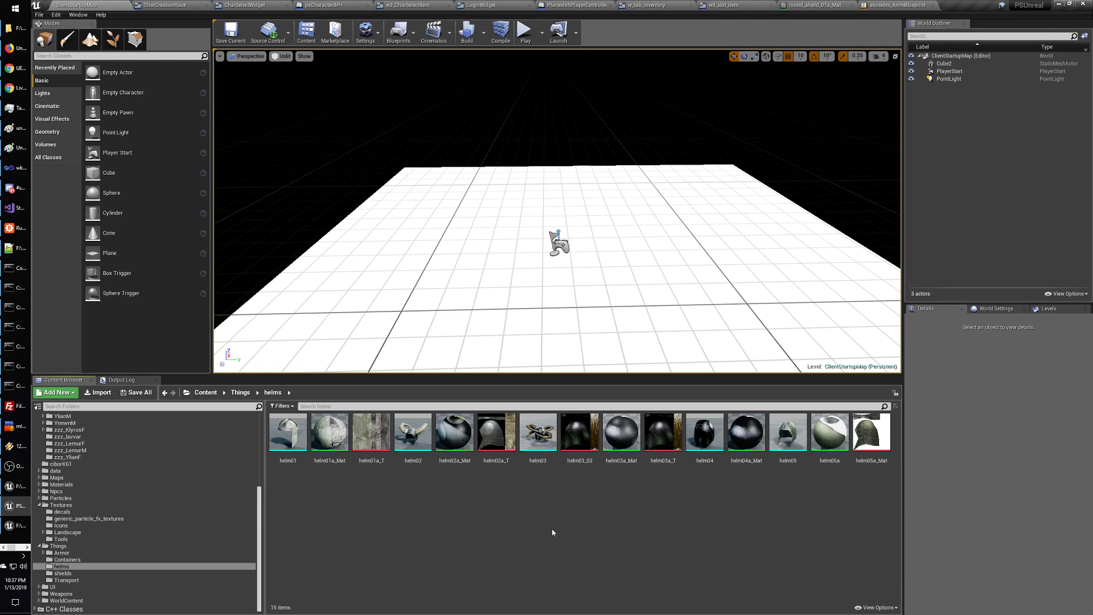
double_click(580, 431)
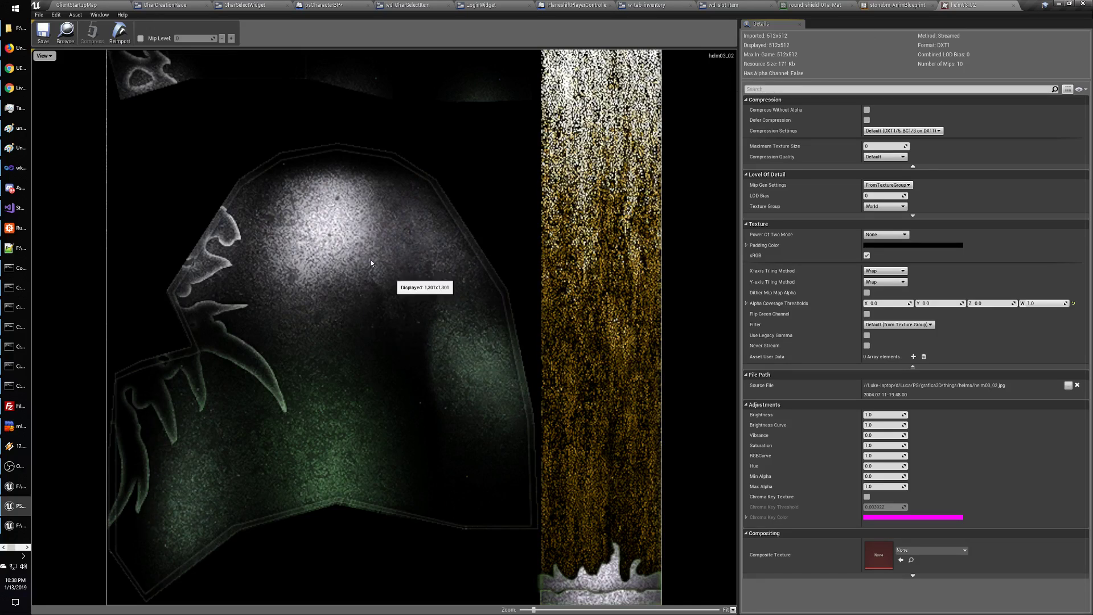
left_click(1013, 5)
left_click(77, 5)
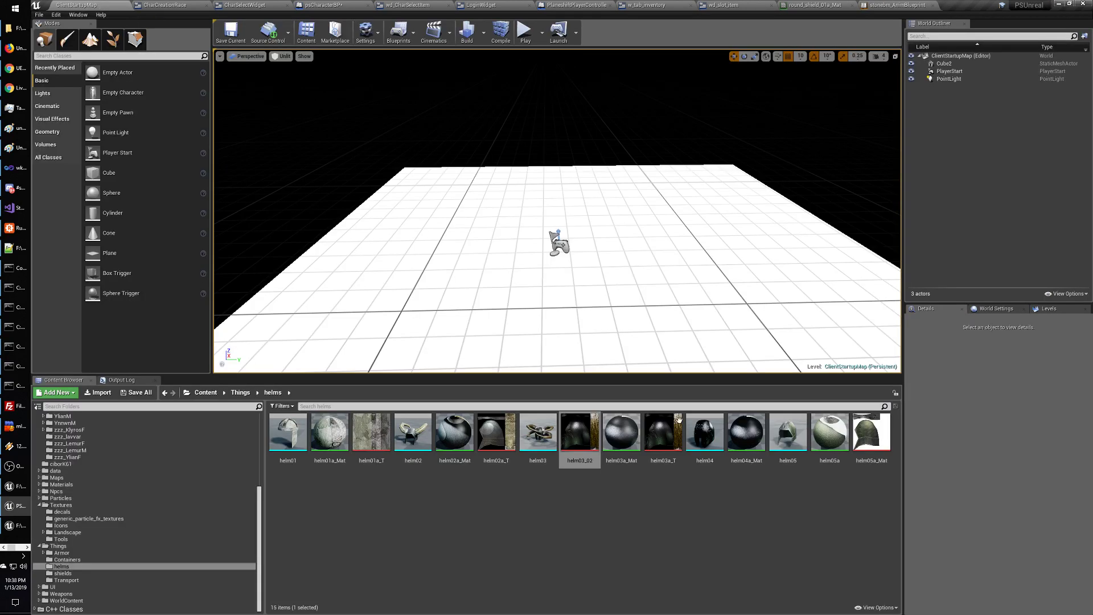
- Open the helm05a_Mat texture to check where a decal could fit, and close it
left_click(716, 511)
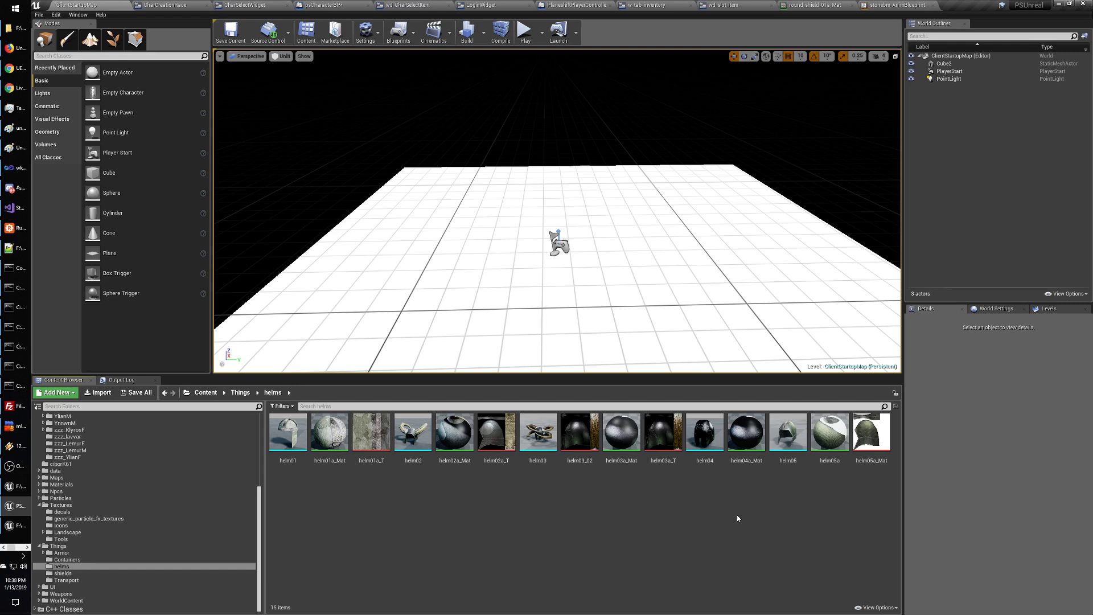
double_click(863, 453)
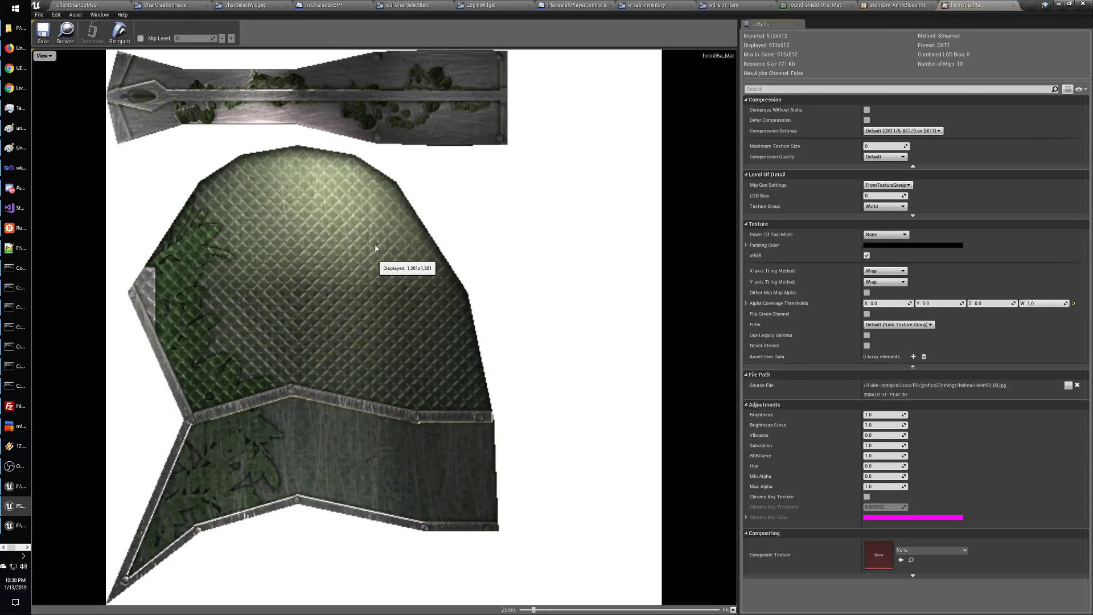
left_click(1015, 5)
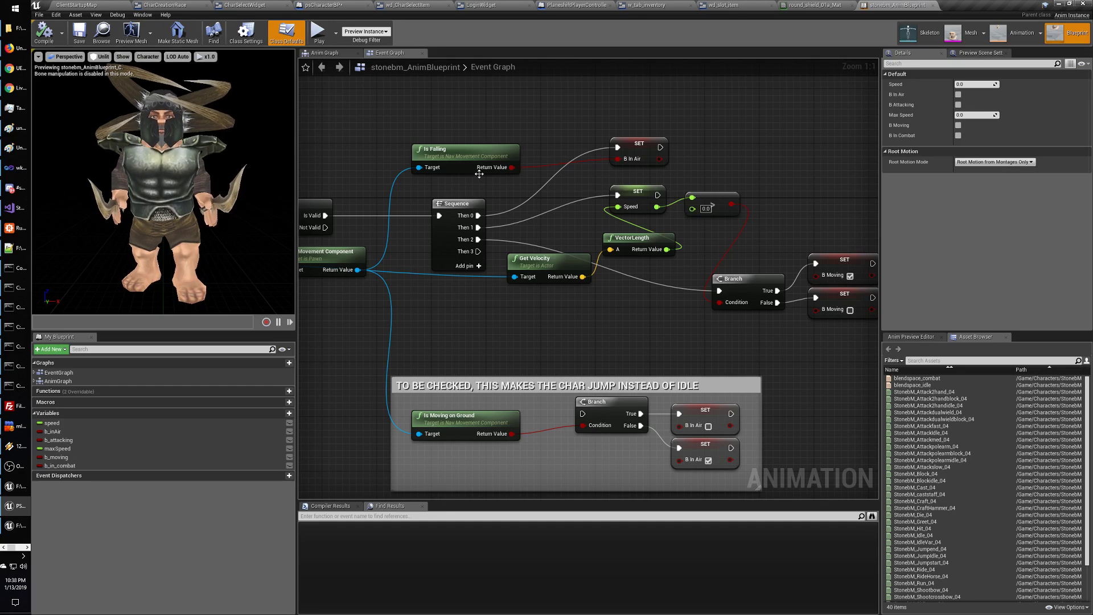
- Switch to the decal notes in Paint and end the locations line with a period
key("alt+Tab")
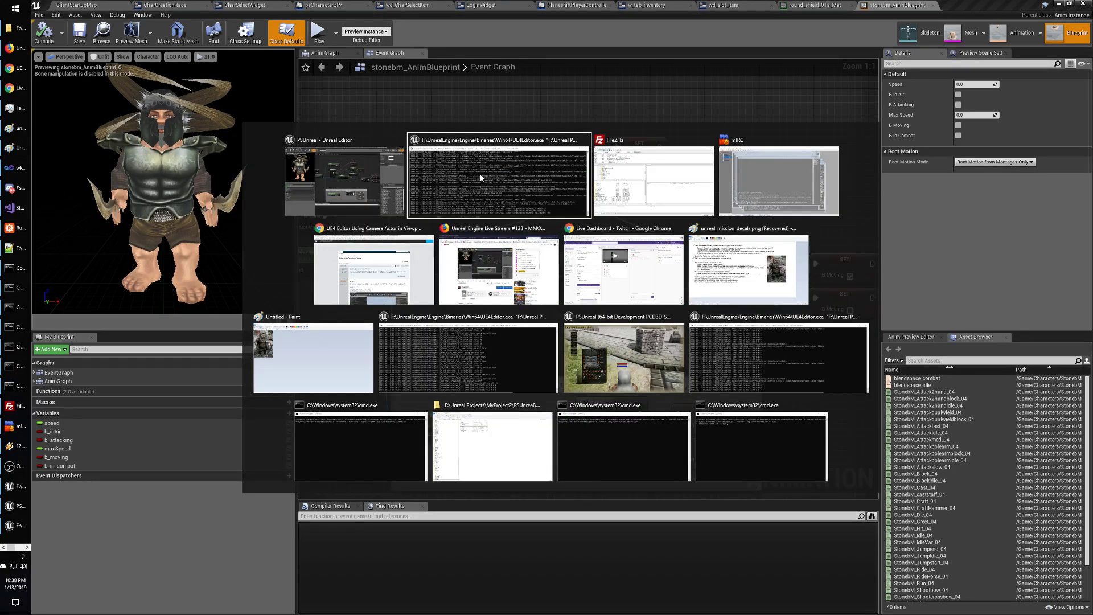
key("alt+Tab")
key("alt+Tab")
key("alt+Tab")
key("alt+Tab")
key("alt+Tab")
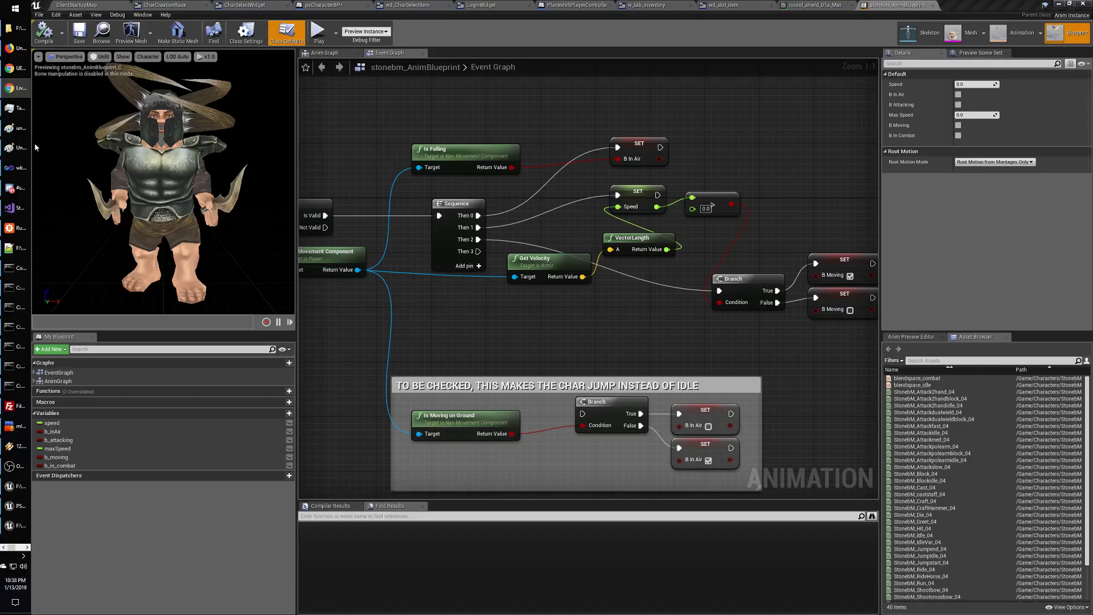
left_click(15, 127)
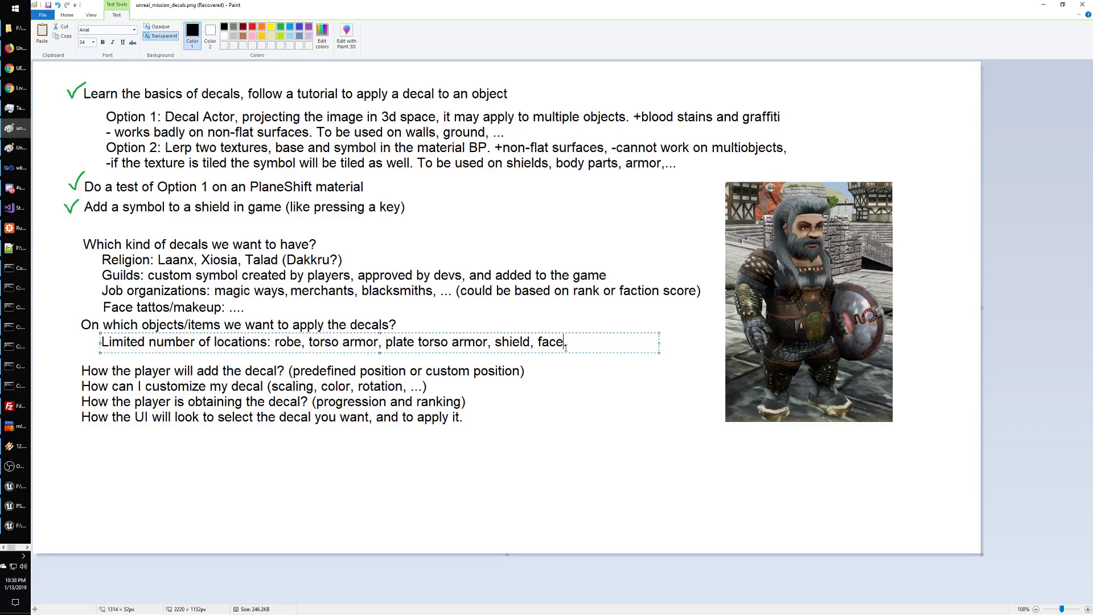
type(".")
- Review the entries in the line of decal locations, from the robe to the face
double_click(289, 344)
left_click_drag(309, 343, 489, 343)
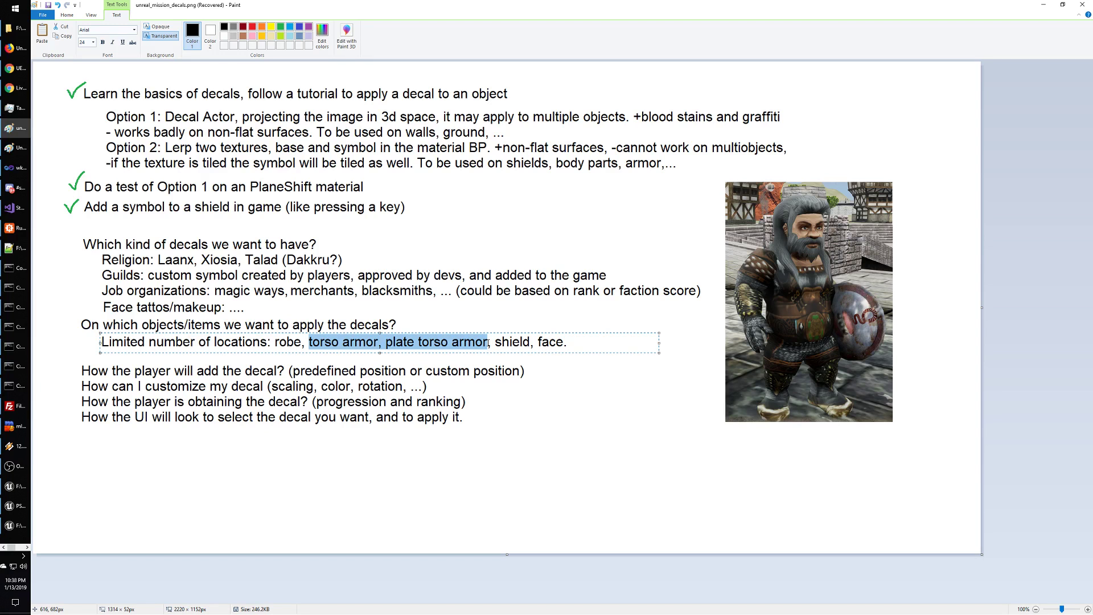
left_click(488, 343)
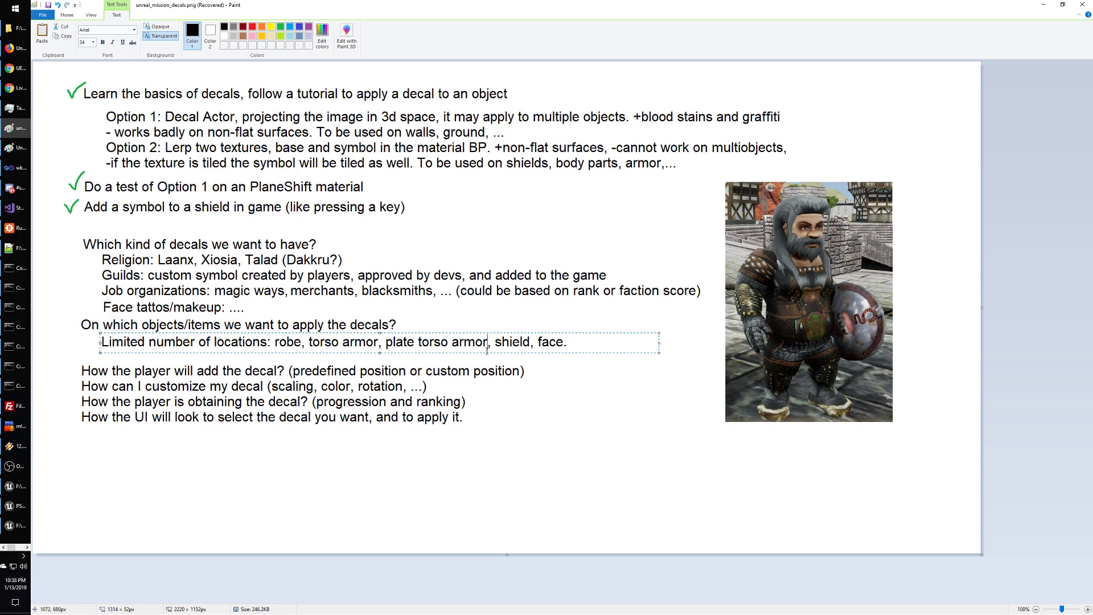
left_click_drag(313, 340, 487, 342)
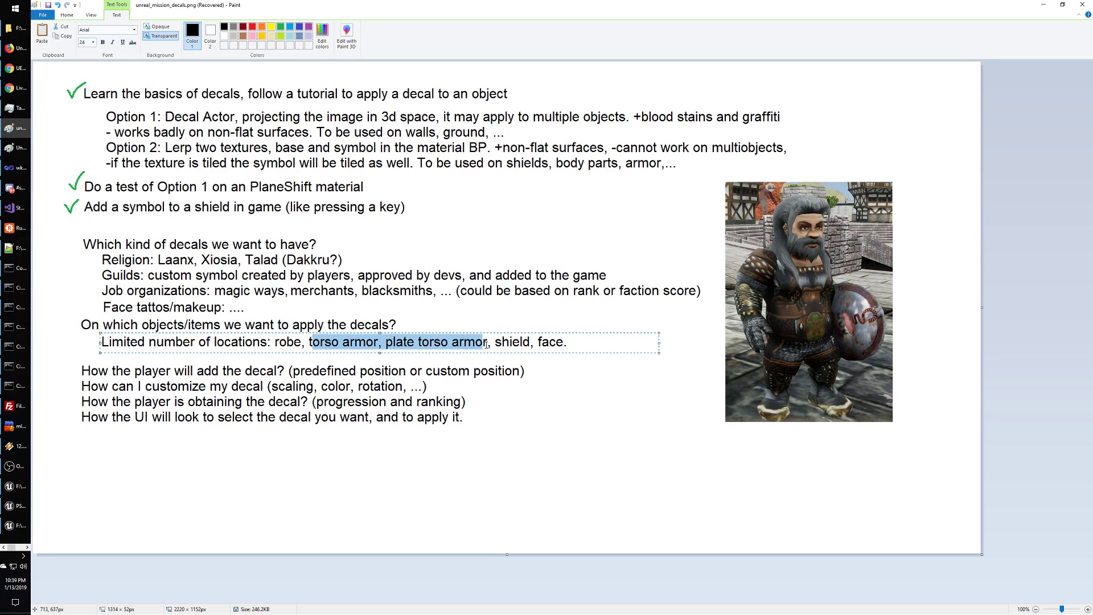
double_click(512, 341)
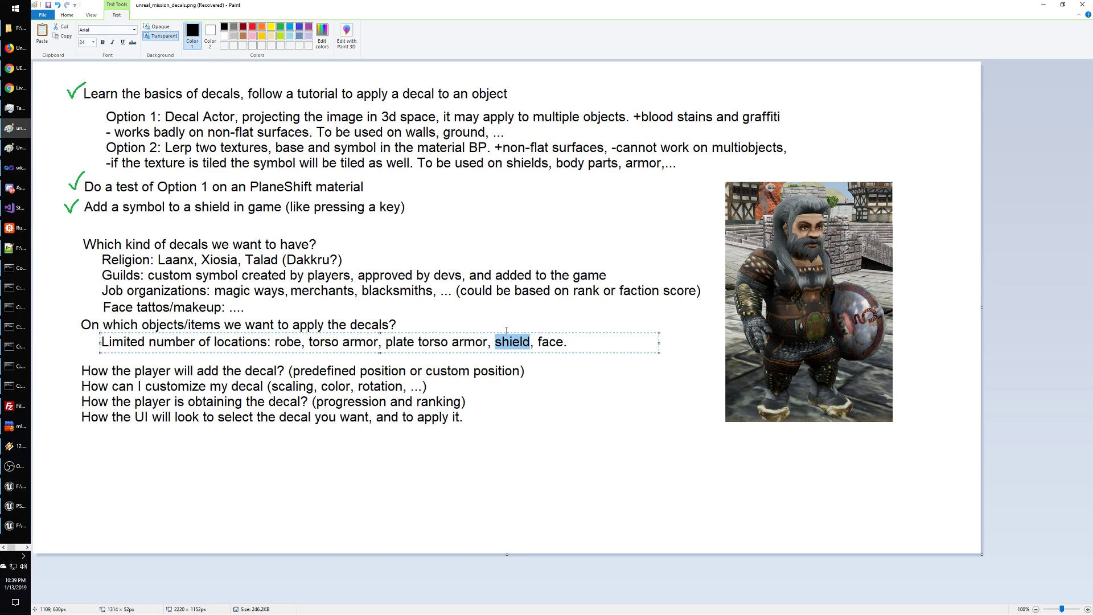
double_click(555, 343)
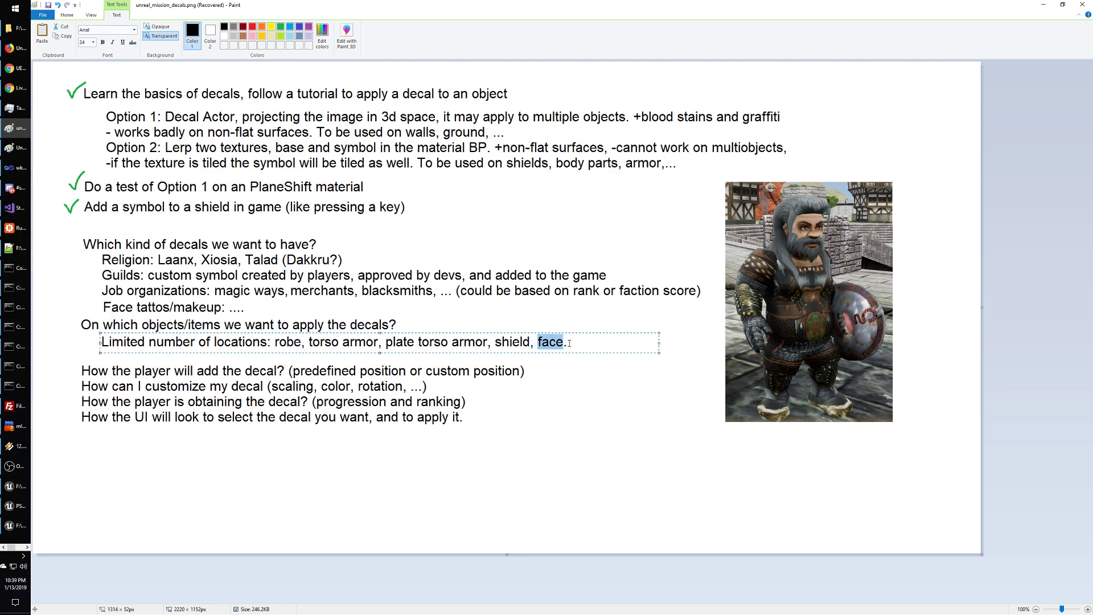
key("End")
double_click(555, 343)
left_click(555, 343)
double_click(555, 342)
left_click(542, 343)
left_click_drag(568, 343, 279, 347)
- Append "helm" in parentheses after "face" in the list of decal locations, ending the line with a period
left_click(611, 341)
type(", helm.")
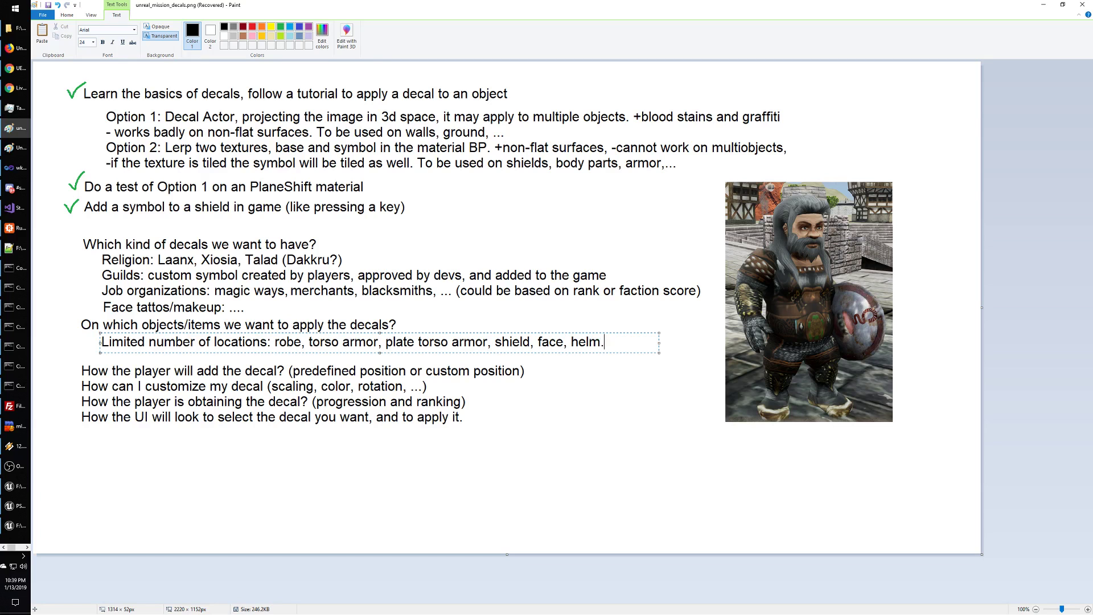
key("Left")
key("Left")
key("Left")
key("Left")
key("Left")
type(")")
key("BackSpace")
type("(")
key("Right")
key("Right")
key("Right")
key("Right")
type(")")
key("Right")
mouse_move(608, 342)
left_mouse_down()
mouse_move(273, 342)
mouse_move(613, 342)
left_mouse_up()
left_click(275, 342)
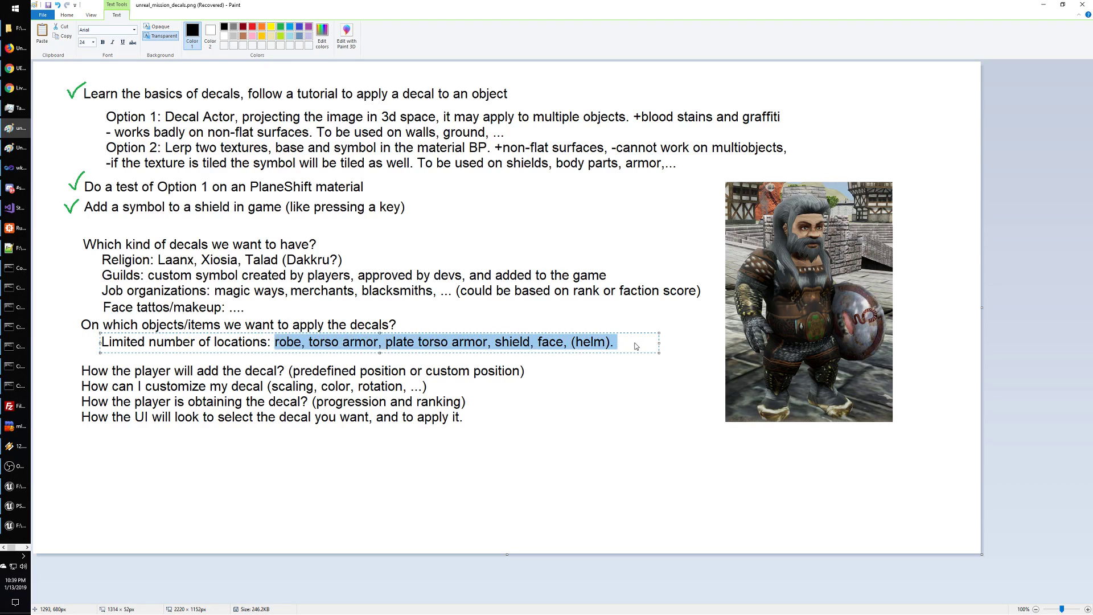
key("ctrl+a")
key("Delete")
left_click_drag(390, 332, 615, 344)
- Replace the label "Limited number of locations" with "Character" and commit the text line to the canvas
left_click(615, 344)
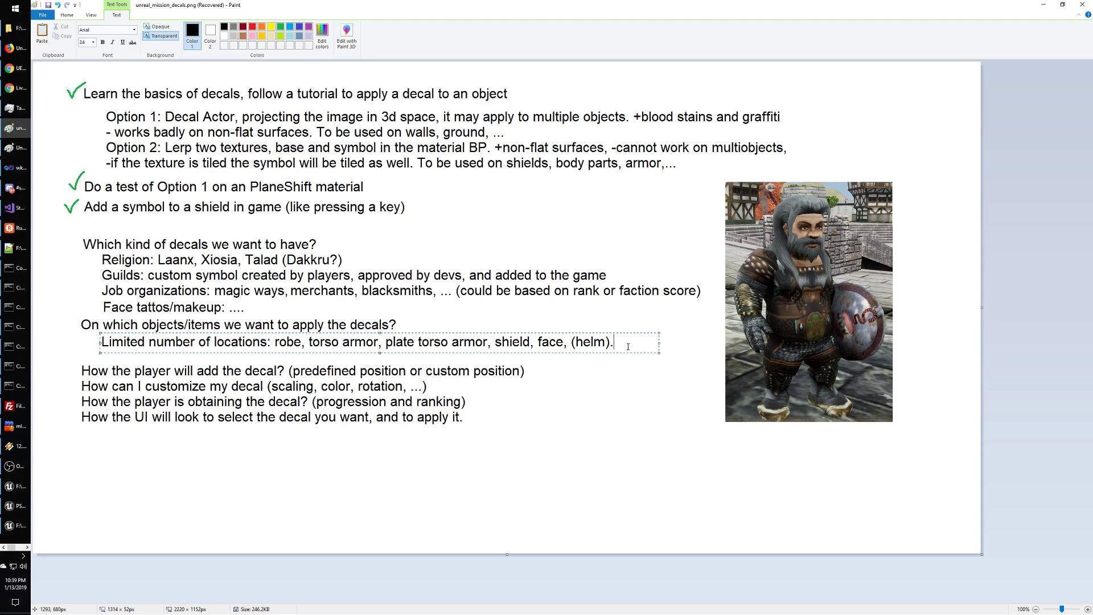
key("shift+Home")
key("ctrl+shift+Right")
key("ctrl+shift+Right")
key("ctrl+shift+Right")
key("ctrl+shift+Right")
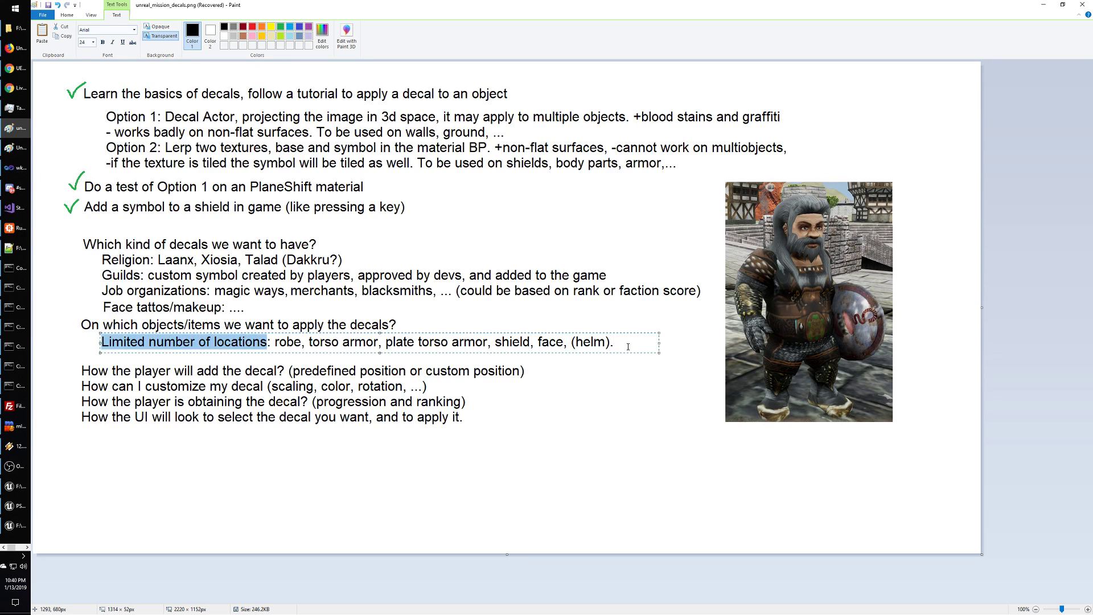
type("Character")
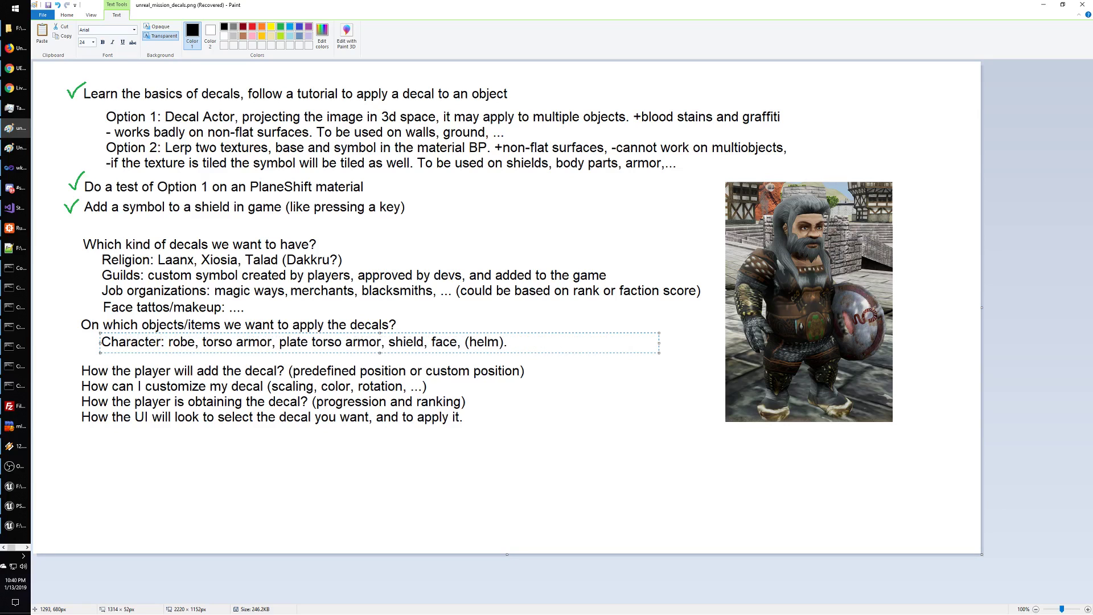
key("End")
key("Return")
left_click(228, 69)
- Move the block of four "How..." questions down to free up space below the Character line
left_click(86, 32)
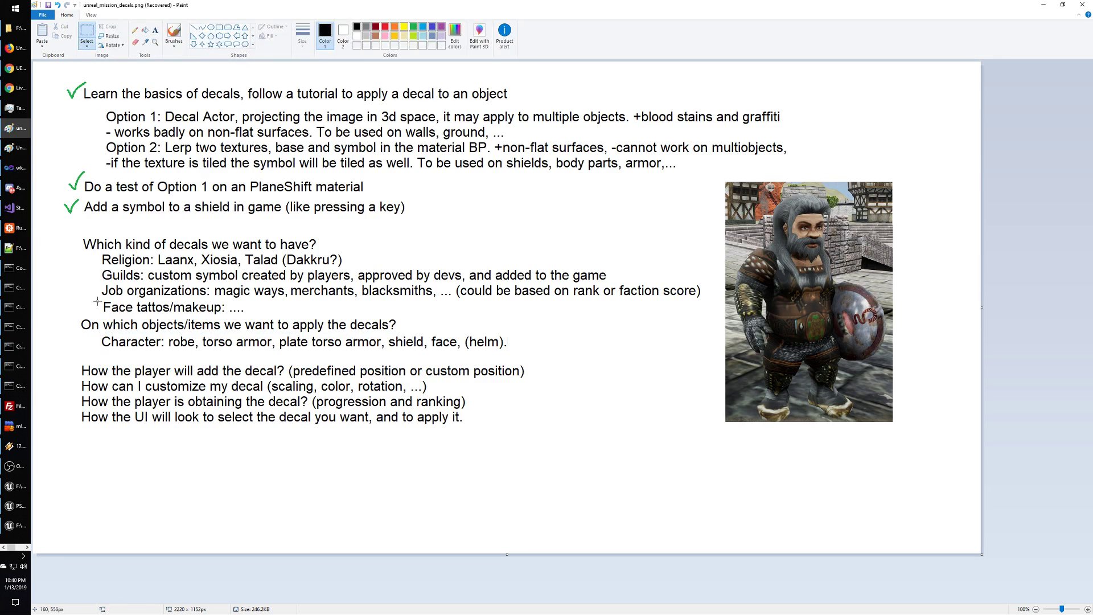
left_click_drag(75, 362, 548, 450)
left_click_drag(478, 411, 479, 443)
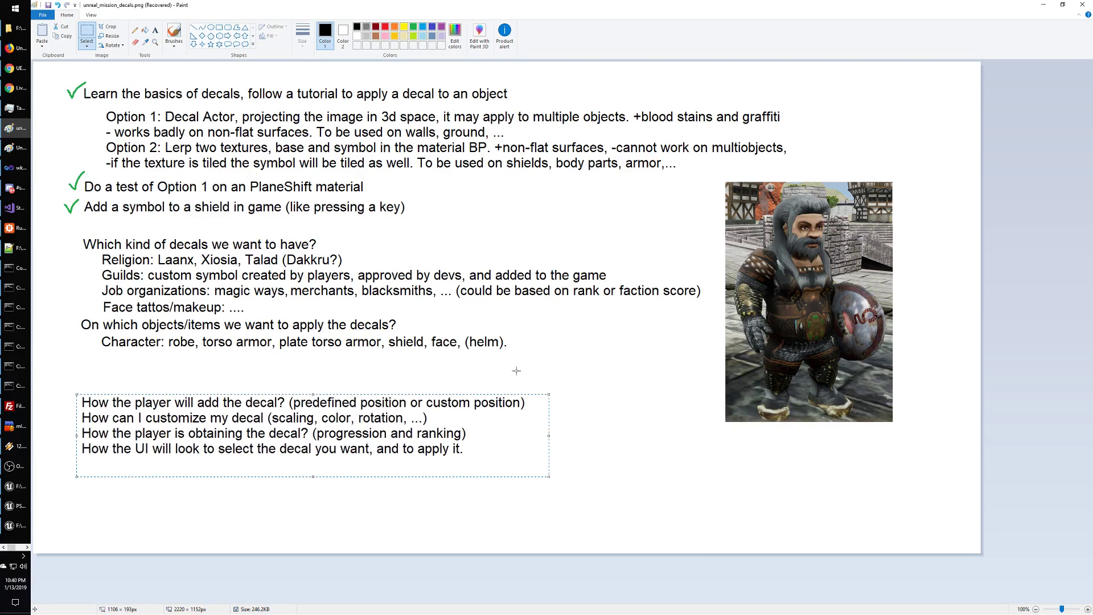
key("Escape")
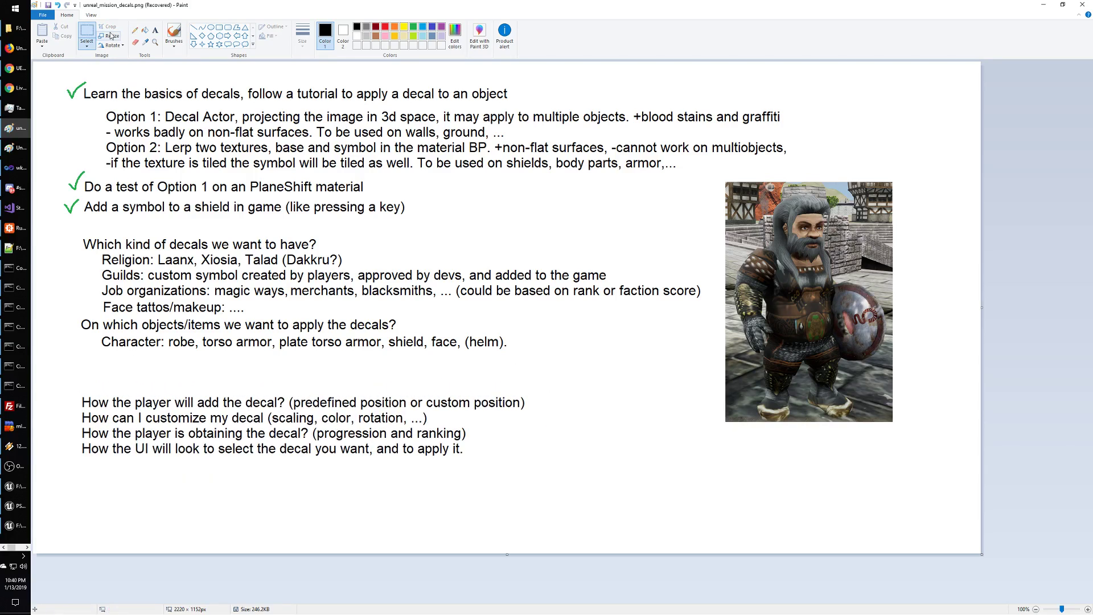
- Add the text "Using Option 2" at the end of the Character line
left_click(155, 31)
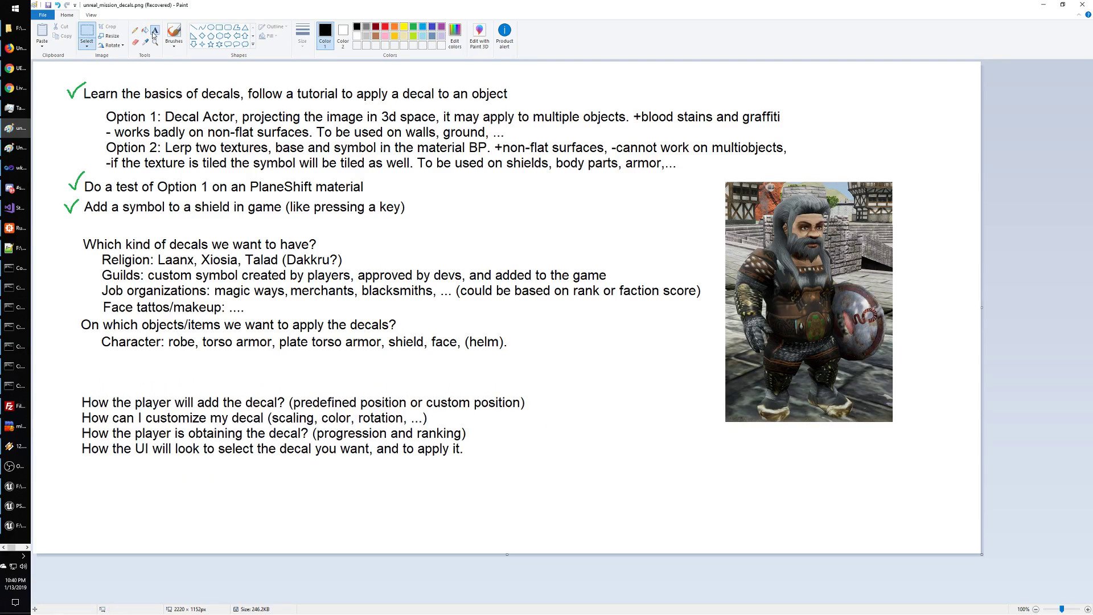
left_click(102, 359)
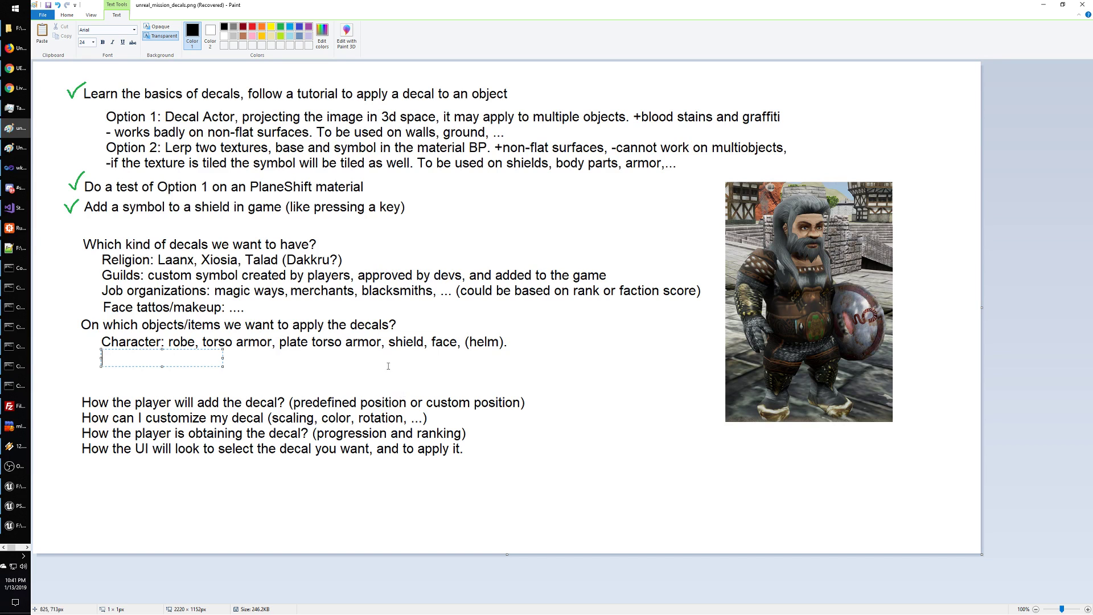
left_click(171, 304)
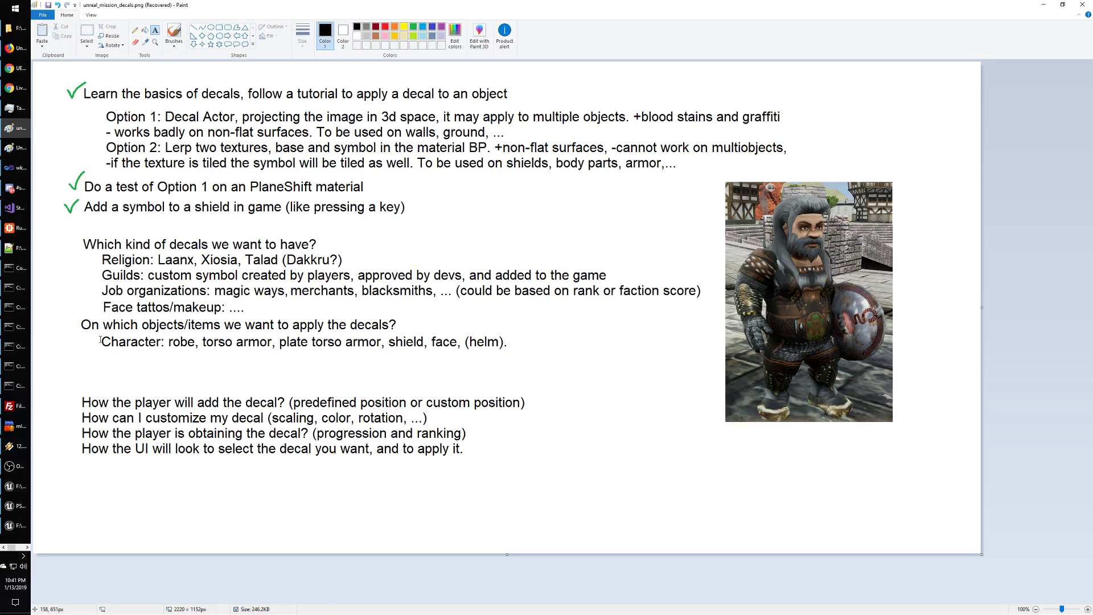
left_click(509, 341)
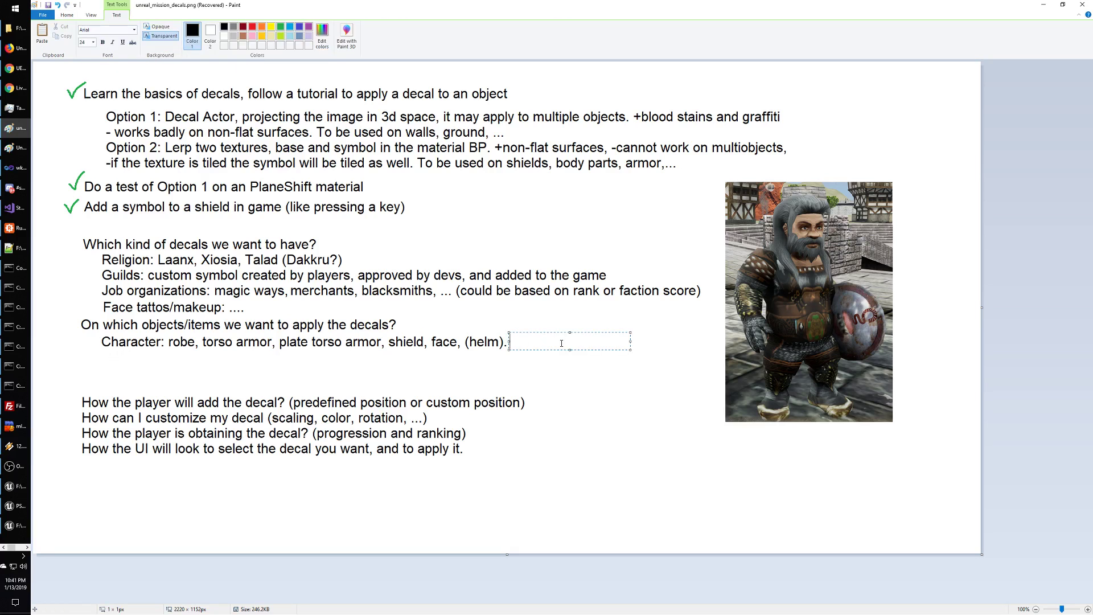
type("Using Option 2")
left_click(111, 151)
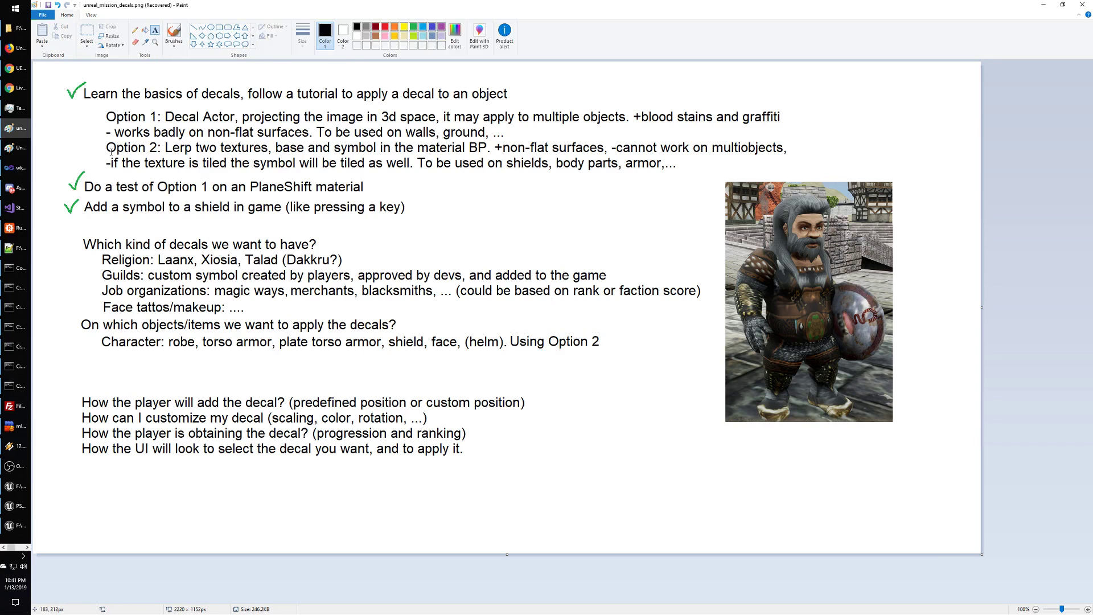
- Add a line below Character reading "Scenery: anywhere, rocks, walls, doors, .... Using Option 1." in a widened text box
left_click_drag(95, 137, 800, 187)
left_click(104, 358)
left_click(102, 358)
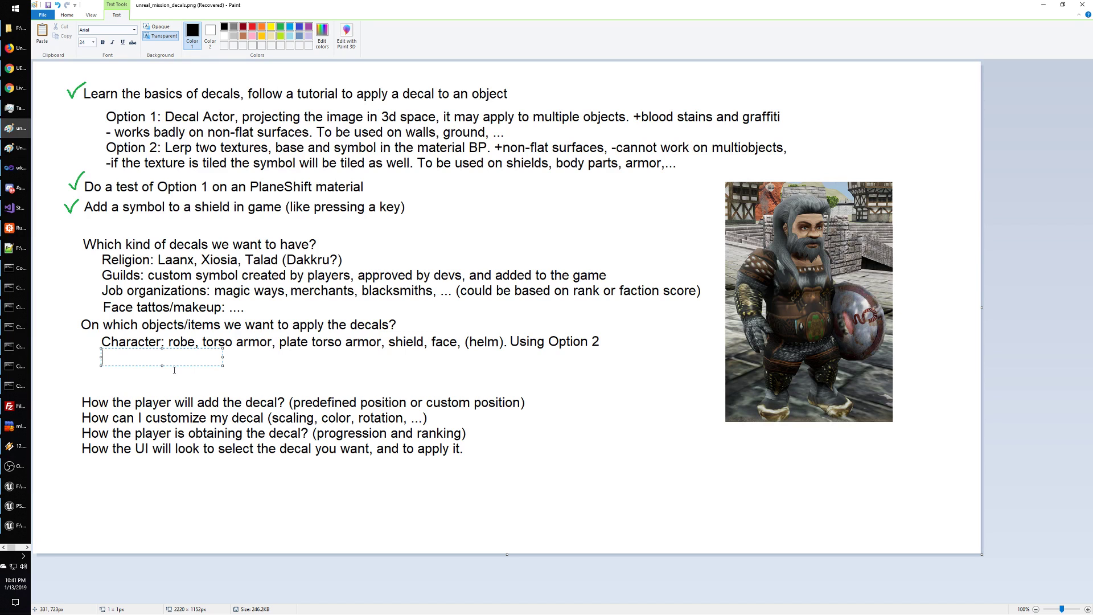
type("Scenery")
type(": anywhere")
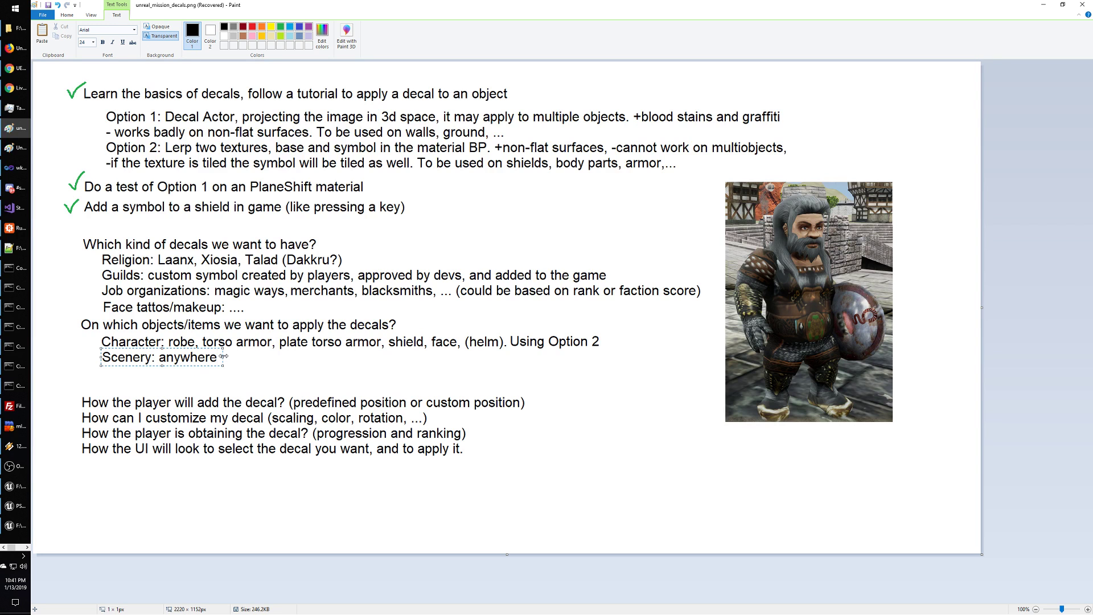
left_click_drag(224, 357, 626, 379)
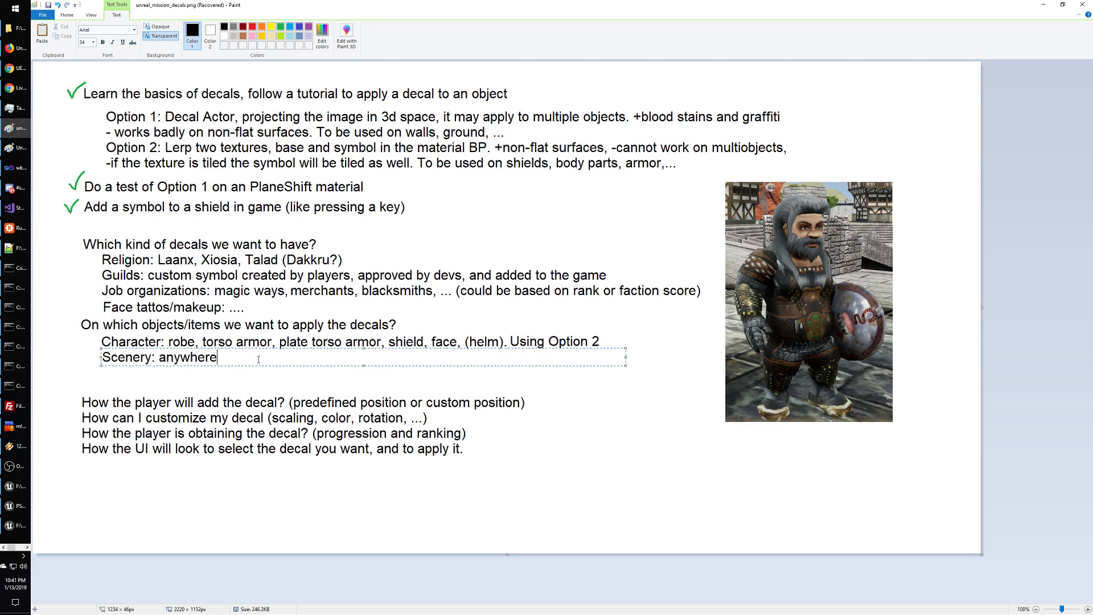
type(", rocks, walls, doors, .... Using Option 1.")
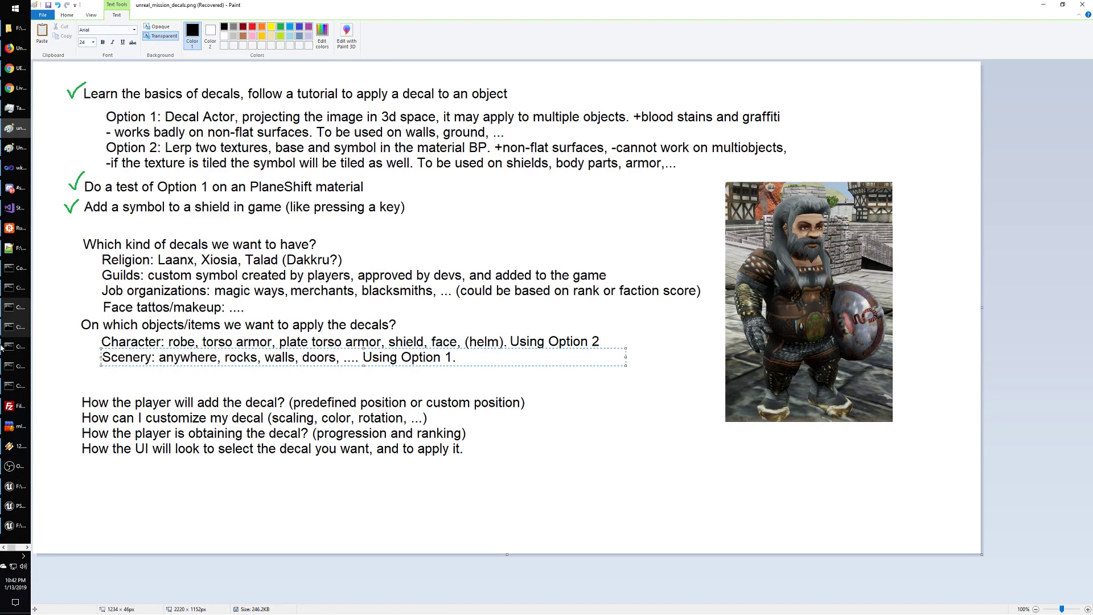
- Switch to the PSUnreal project in Unreal Editor and browse the Textures/decals folder to examine the emblem textures
left_click(17, 525)
left_click(18, 525)
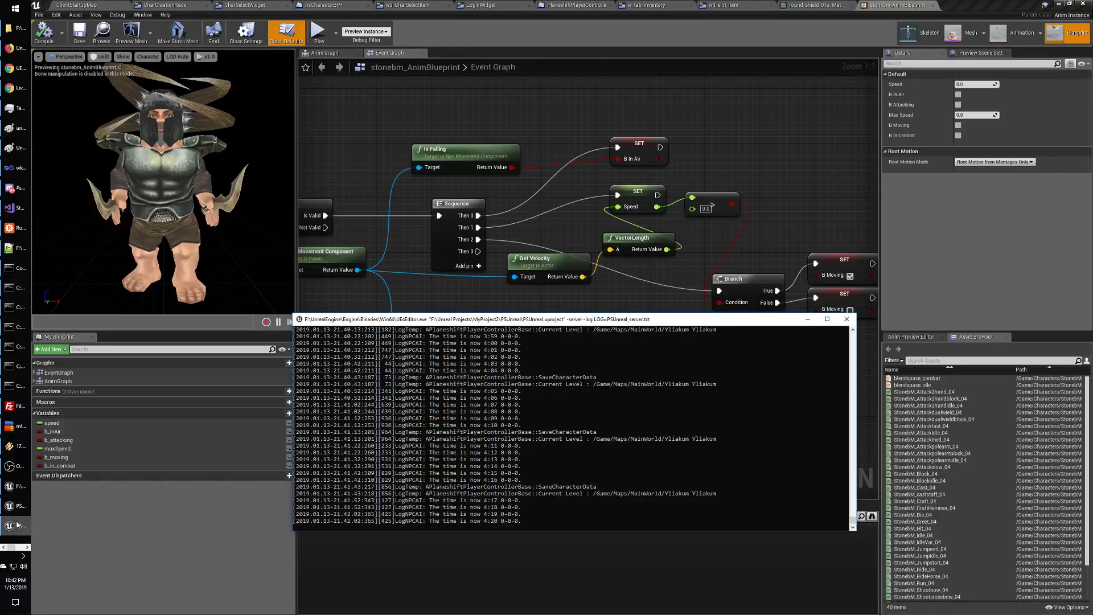
left_click(17, 525)
left_click(76, 5)
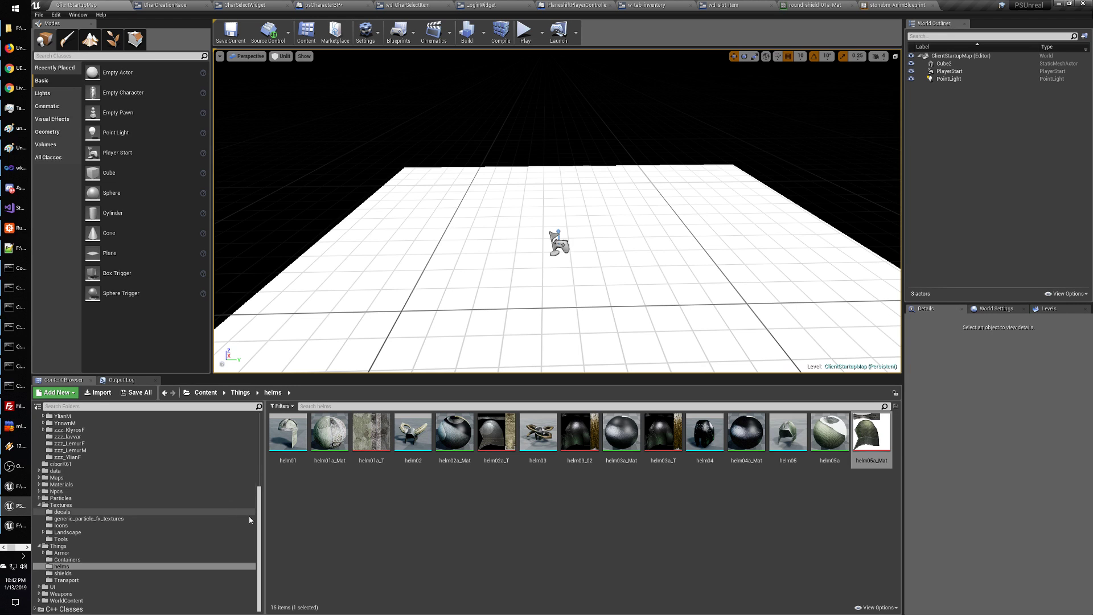
mouse_move(260, 520)
left_mouse_down()
mouse_move(270, 445)
mouse_move(265, 521)
left_mouse_up()
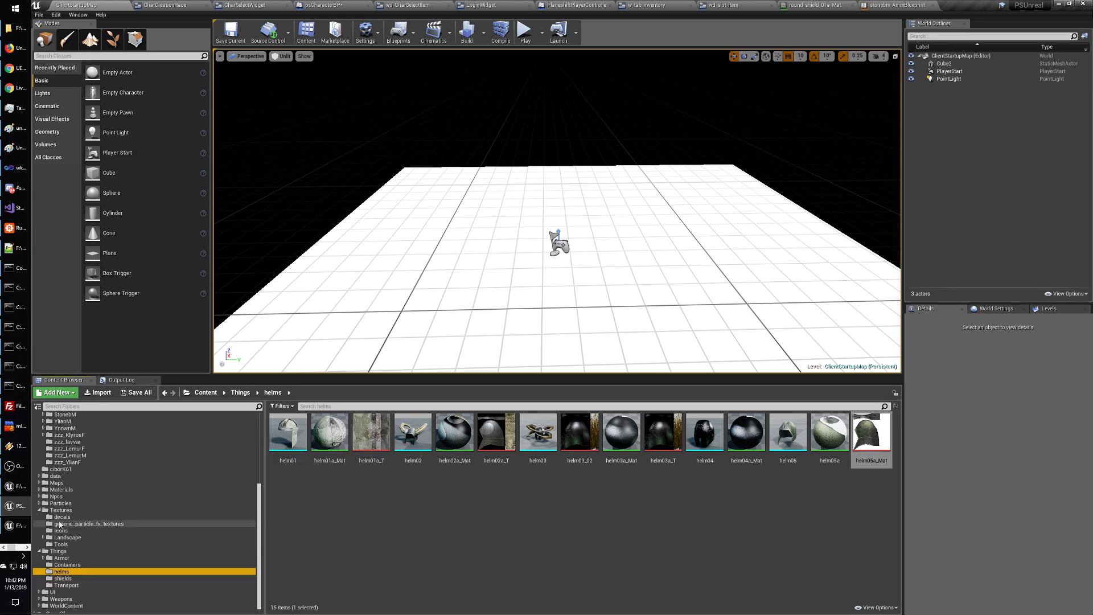
left_click(62, 517)
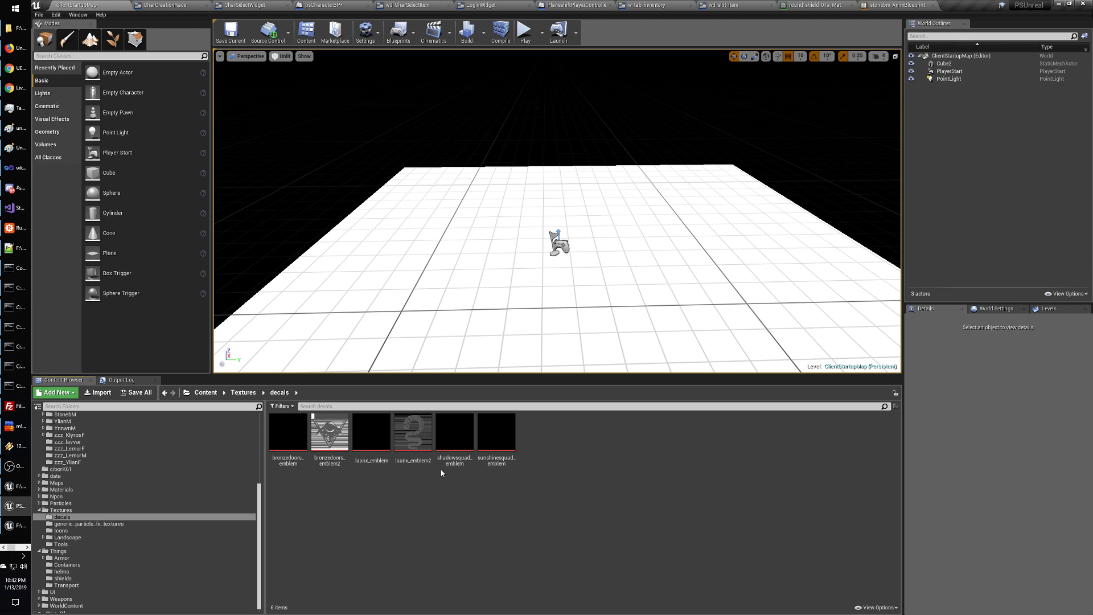
mouse_move(439, 460)
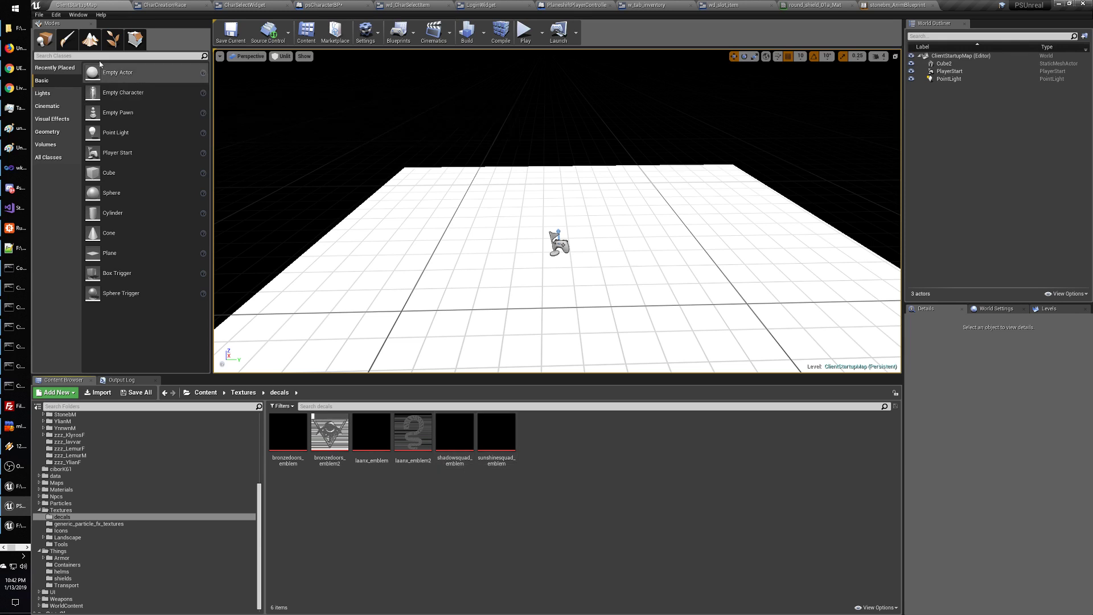
left_click(13, 68)
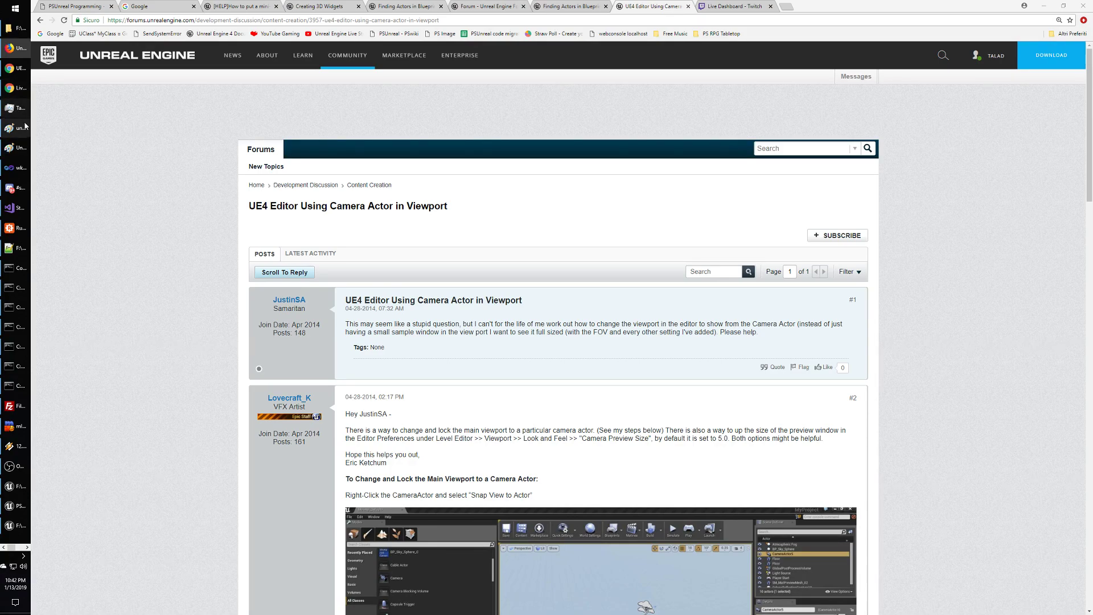
left_click(16, 152)
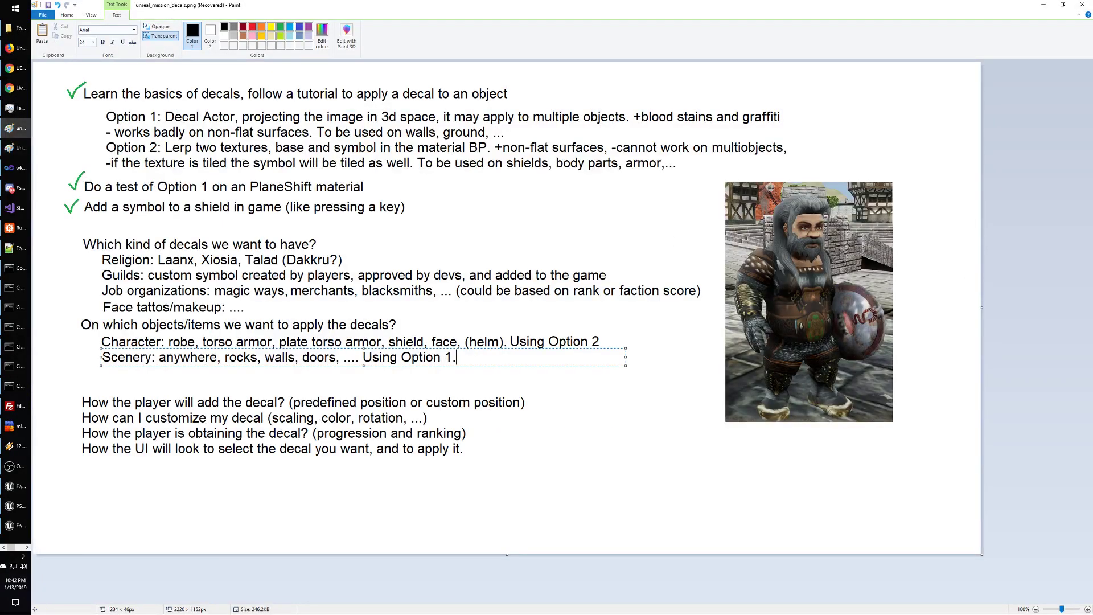
left_click(15, 48)
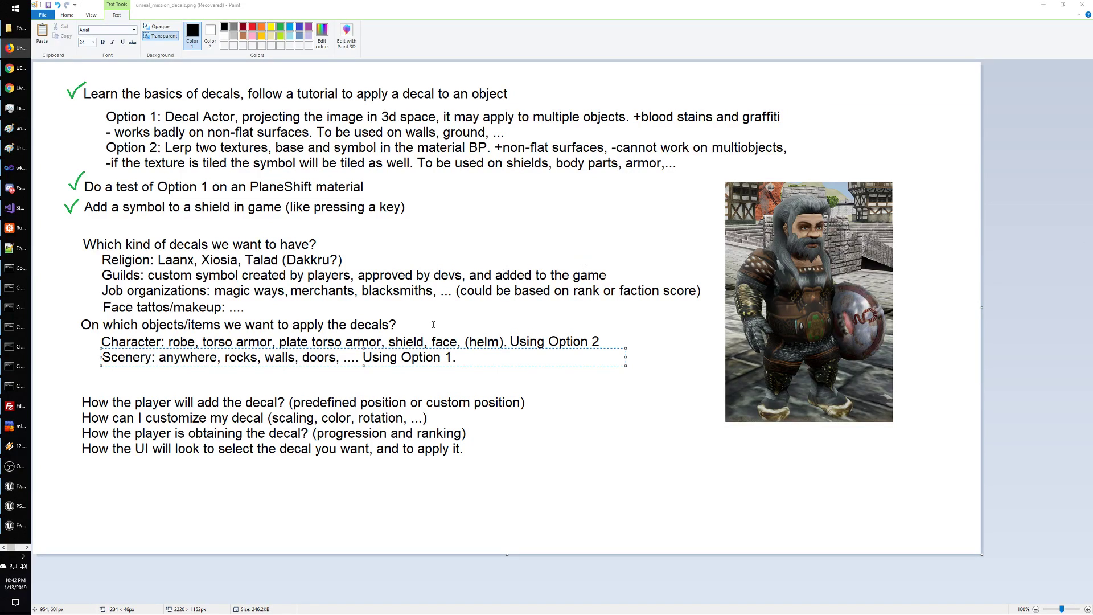
- Review the Scenery line in its text box and commit it to the canvas
left_click(464, 357)
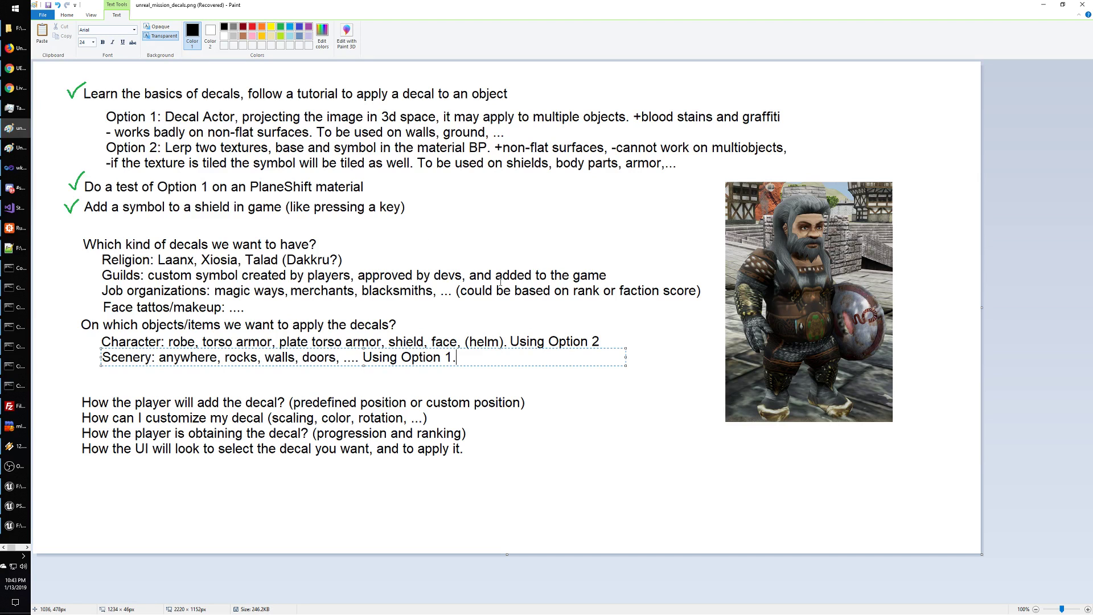
left_click_drag(457, 356, 135, 342)
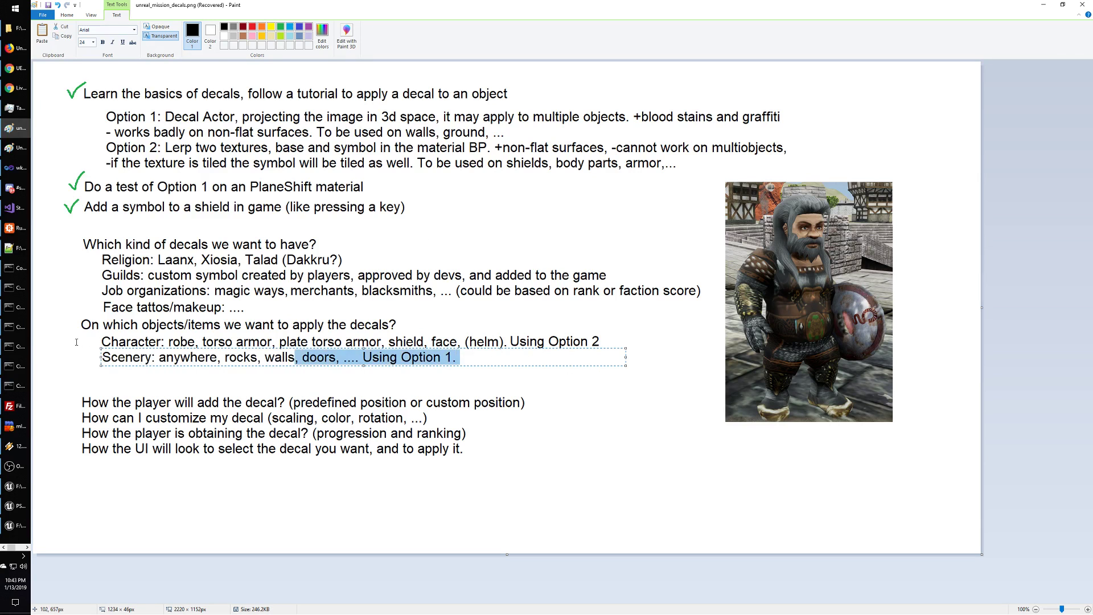
left_click(99, 362, "shift")
left_click(459, 359)
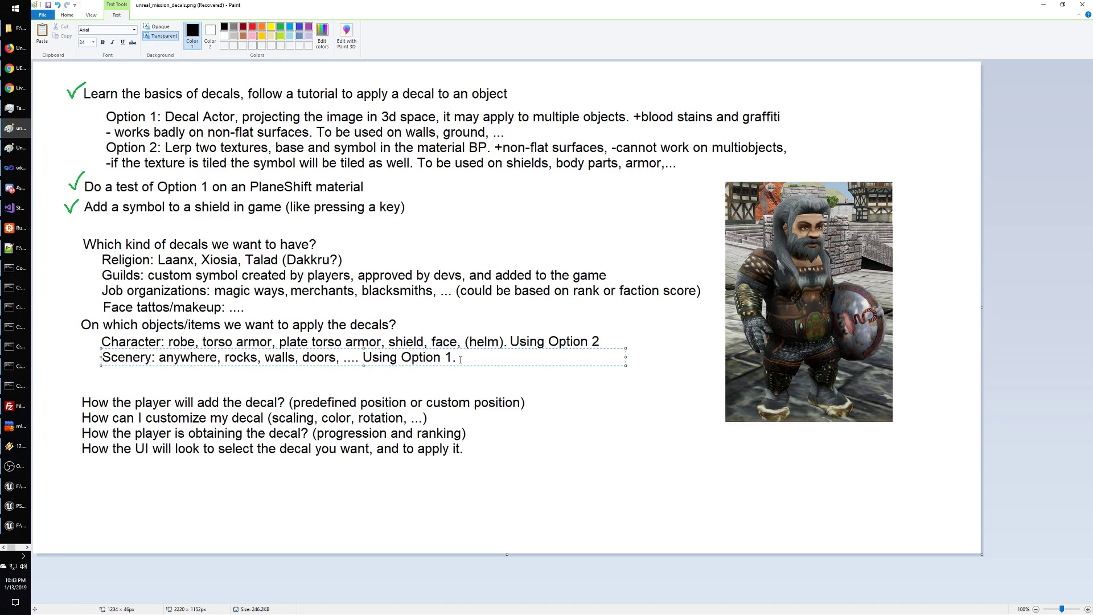
left_click_drag(457, 359, 225, 358)
left_click(494, 361)
left_click_drag(478, 357, 106, 370)
key("Right")
left_click(100, 307)
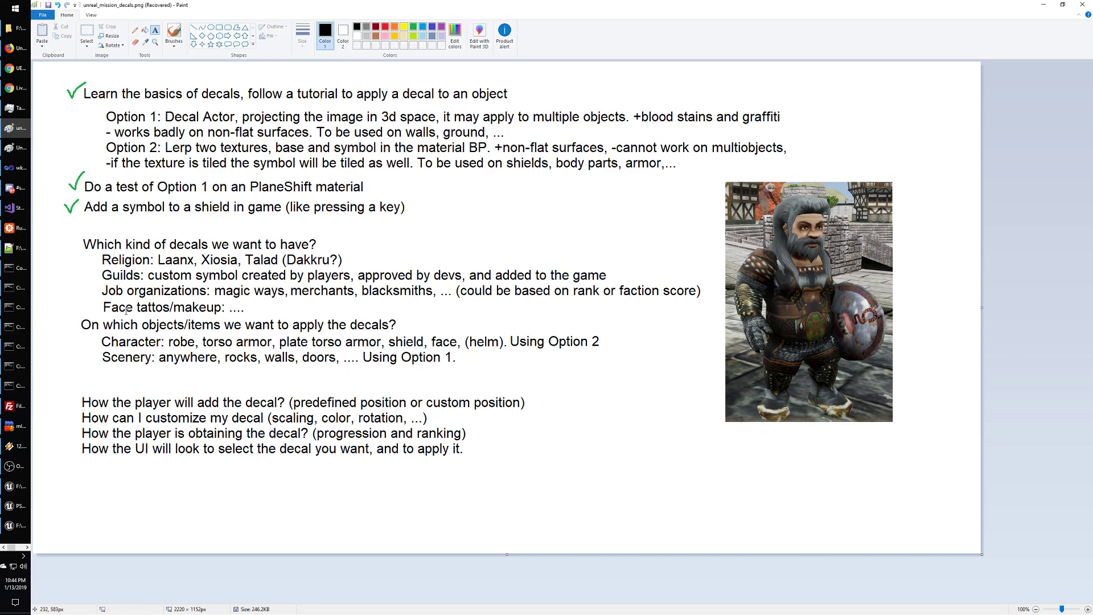
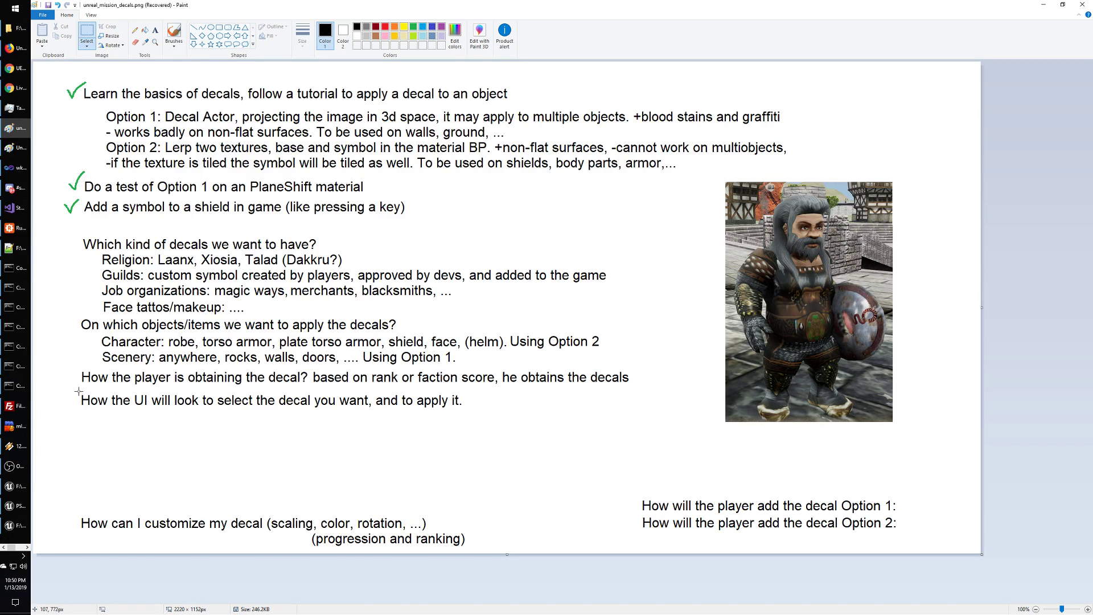
- Move "based on rank or faction score, he obtains the decals" onto its own indented line and shift the "How the UI will look" question below it
left_click_drag(78, 391, 447, 428)
left_click_drag(311, 369, 376, 402)
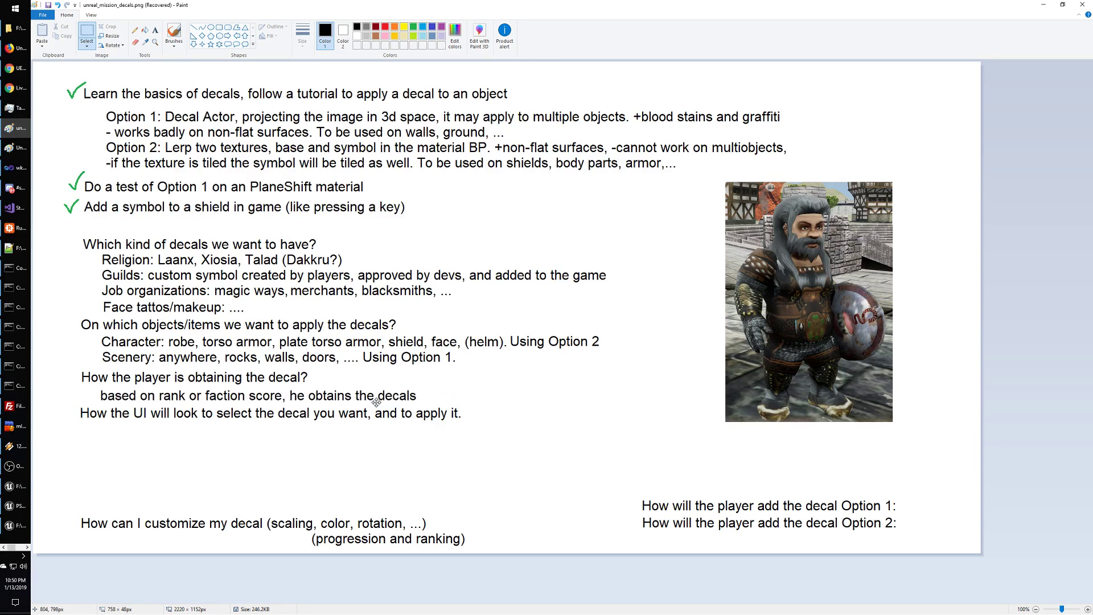
left_click(376, 452)
left_click_drag(78, 404, 465, 424)
left_click(447, 465)
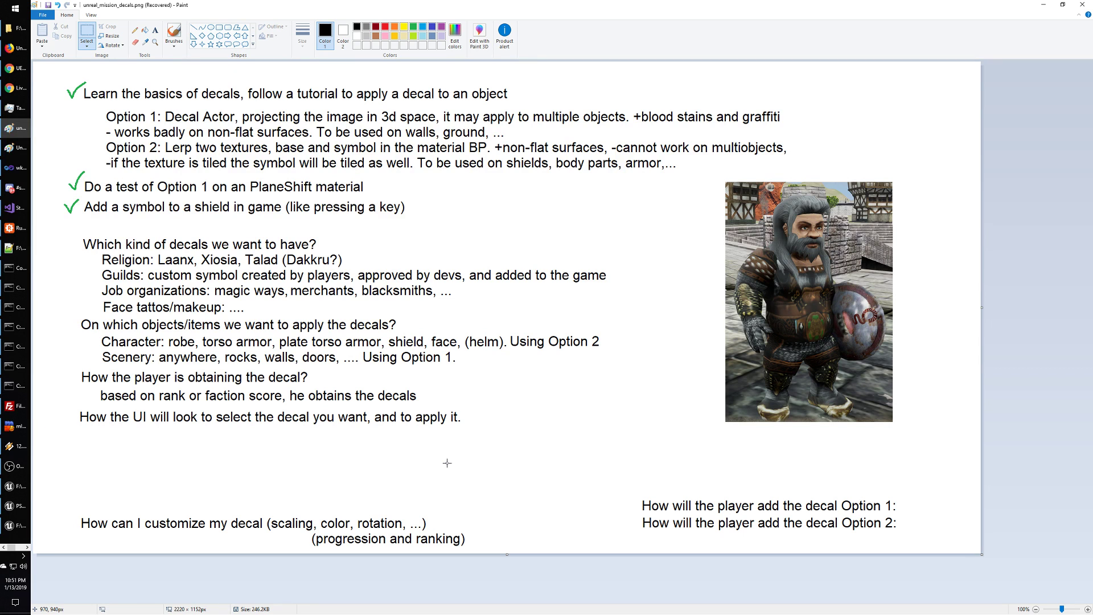
- Clear the character picture from the untitled Paint drawing and enlarge the blank canvas to about 1816 × 1030 px
left_click(17, 148)
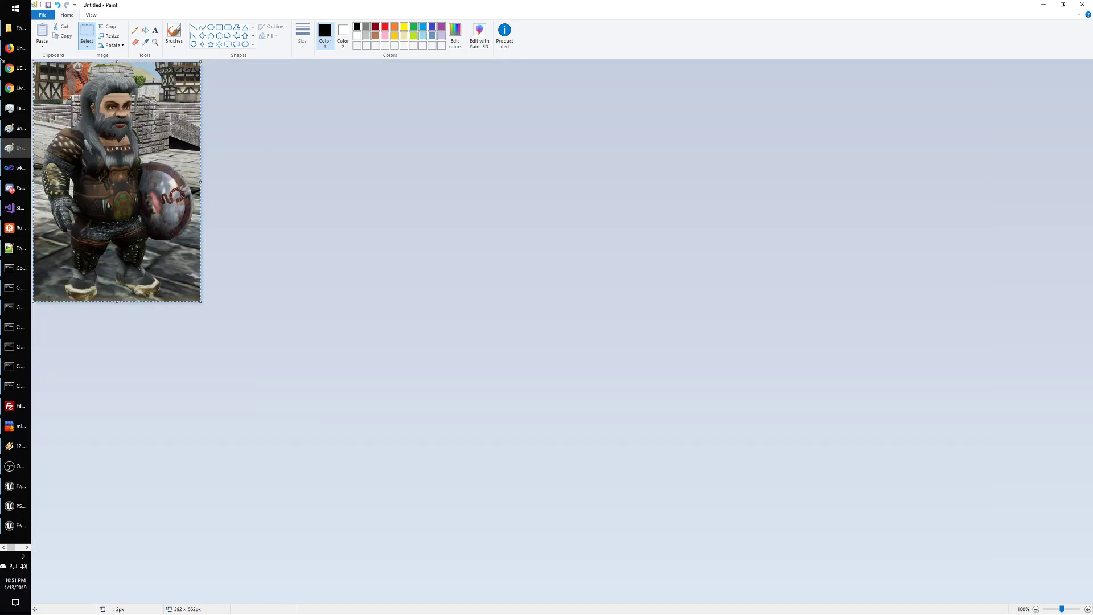
key("Delete")
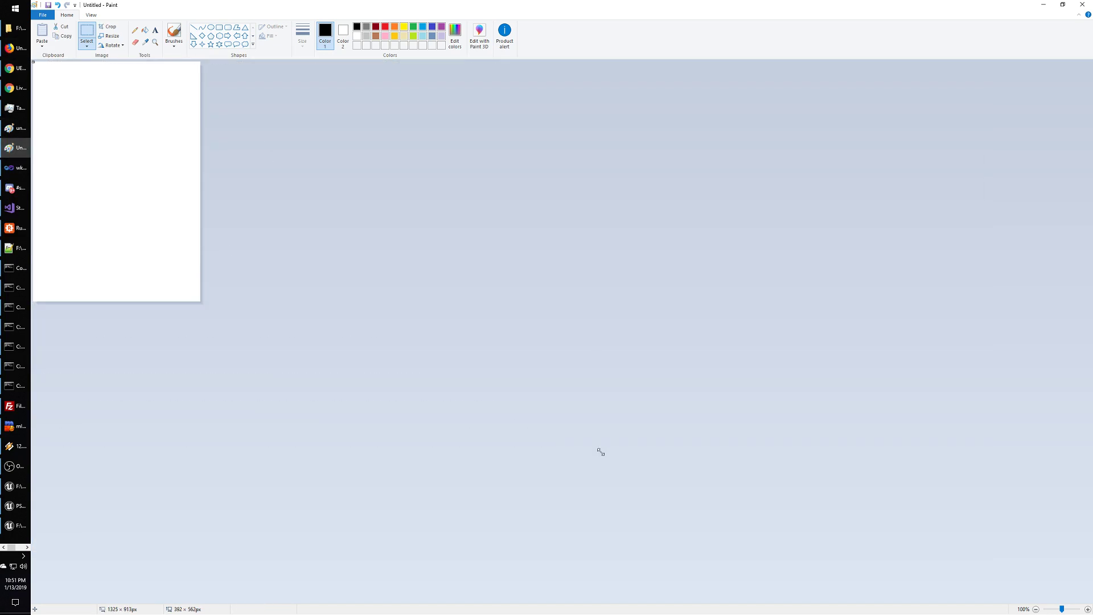
key("ctrl+v")
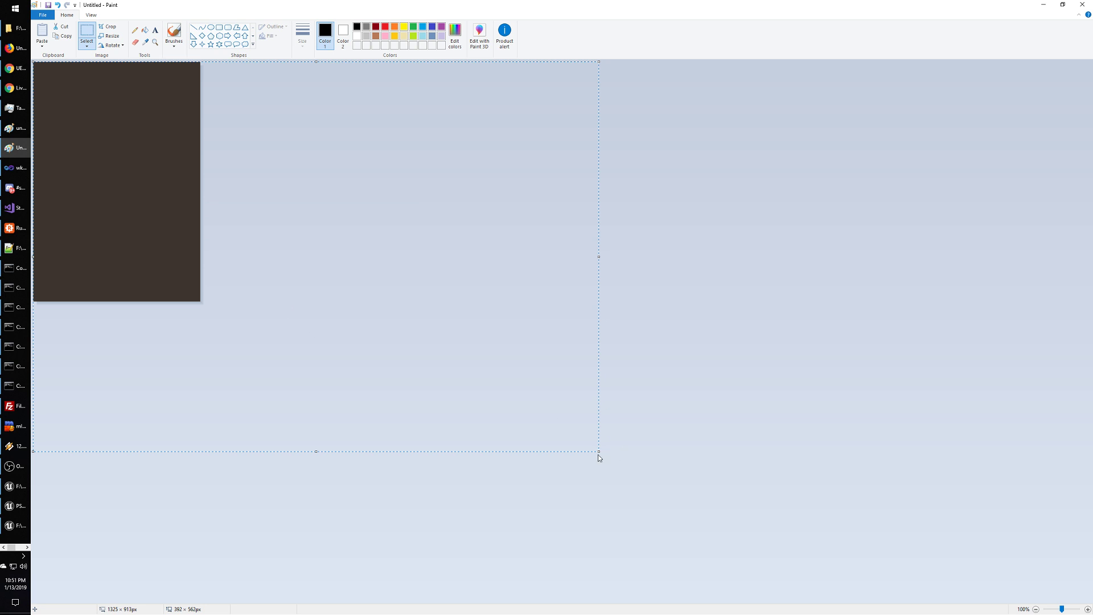
left_click_drag(598, 452, 78, 177)
key("Delete")
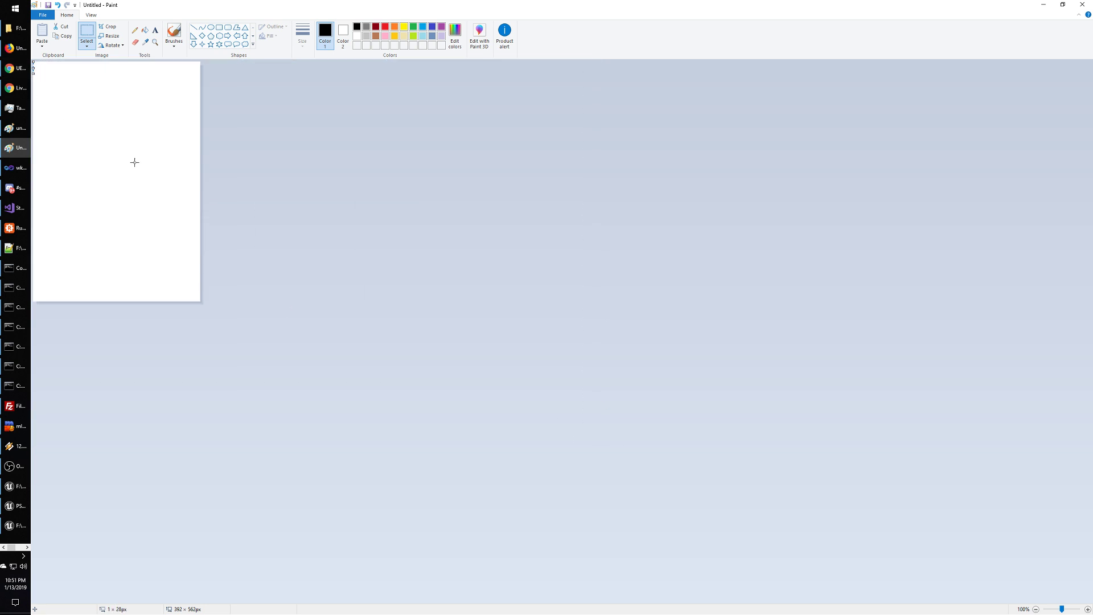
left_click_drag(201, 302, 808, 500)
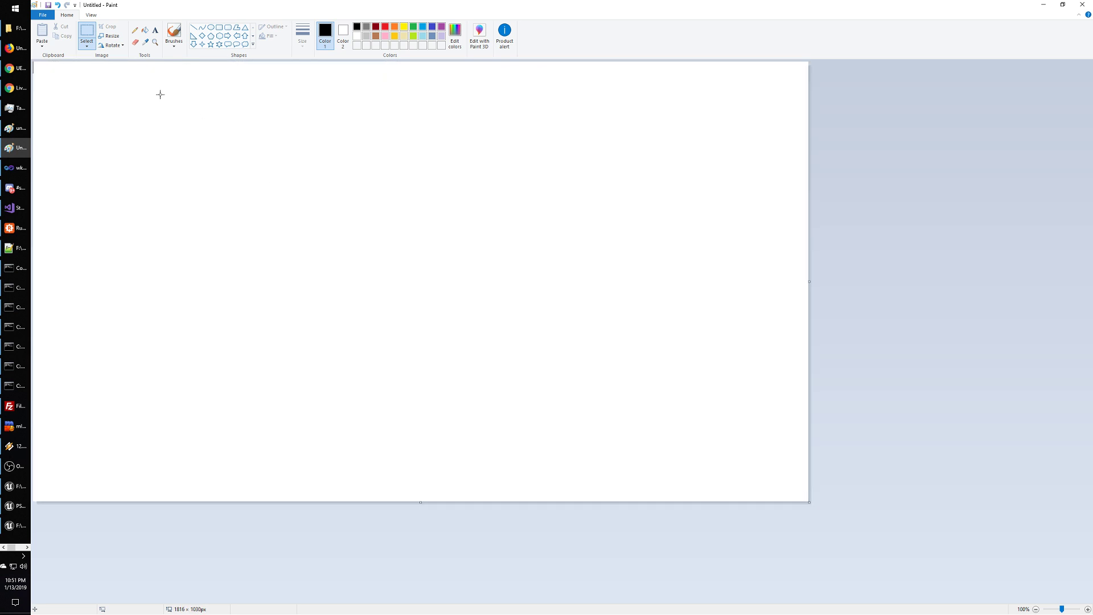
- Copy the item list "robe, torso armor, plate torso armor, shield, face," from the decals plan into the untitled drawing, placed along the canvas's upper edge
left_click(155, 29)
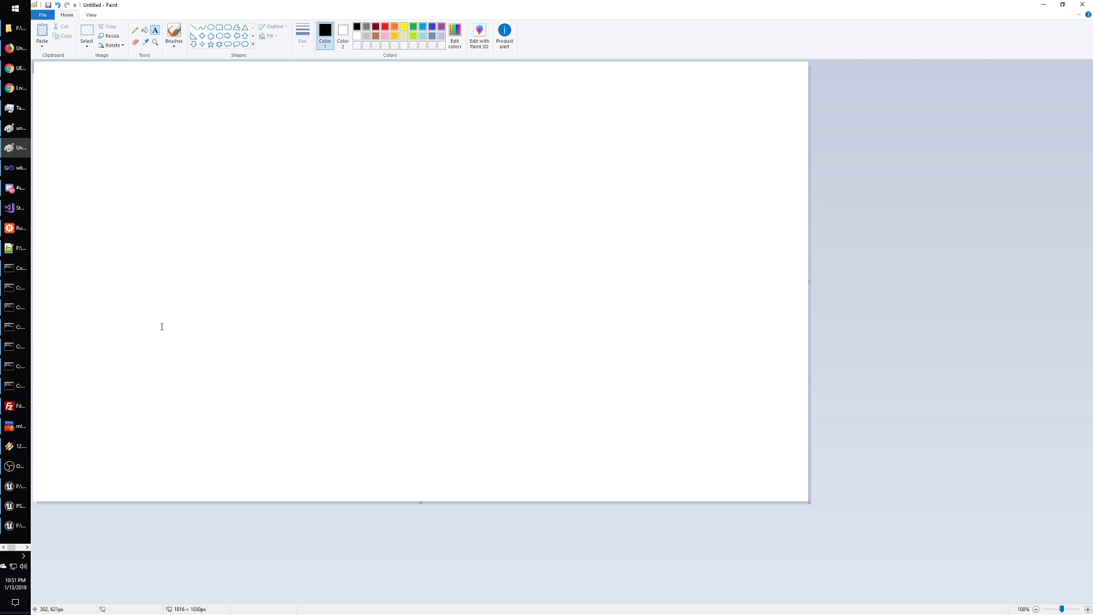
left_click(17, 127)
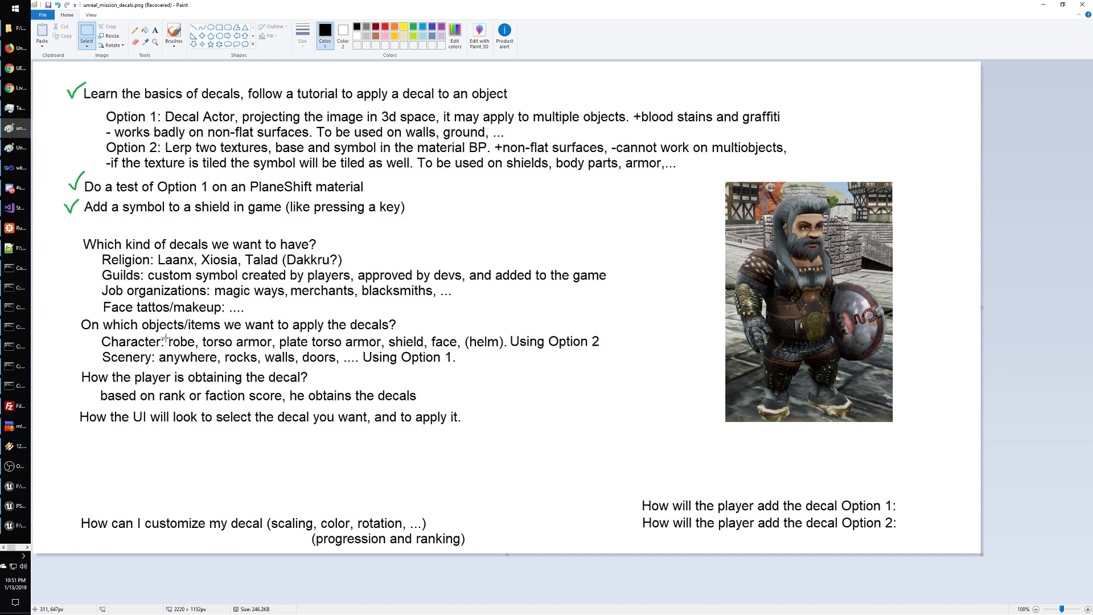
left_click_drag(167, 333, 464, 352)
mouse_move(14, 151)
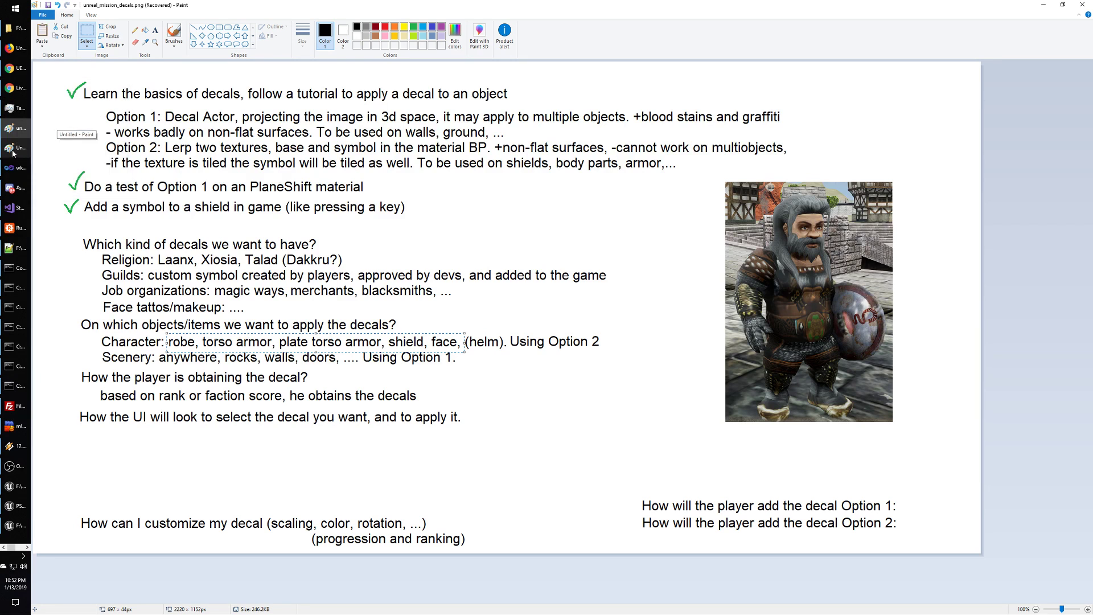
left_click(13, 150)
left_click(310, 143)
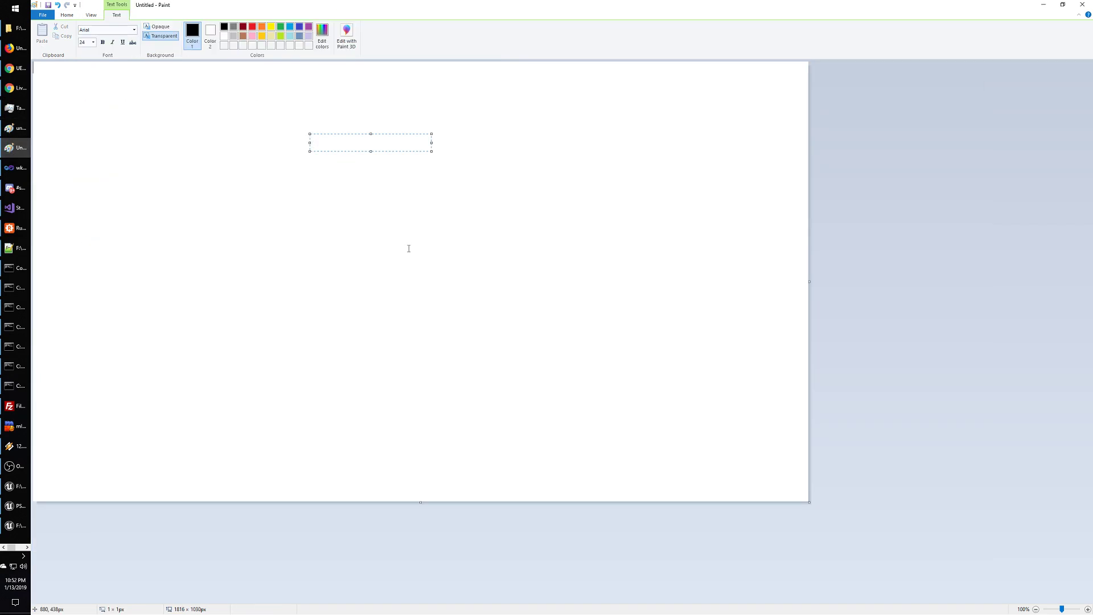
key("ctrl+v")
mouse_move(239, 72)
left_mouse_down()
mouse_move(645, 99)
mouse_move(671, 79)
left_mouse_up()
left_click(454, 178)
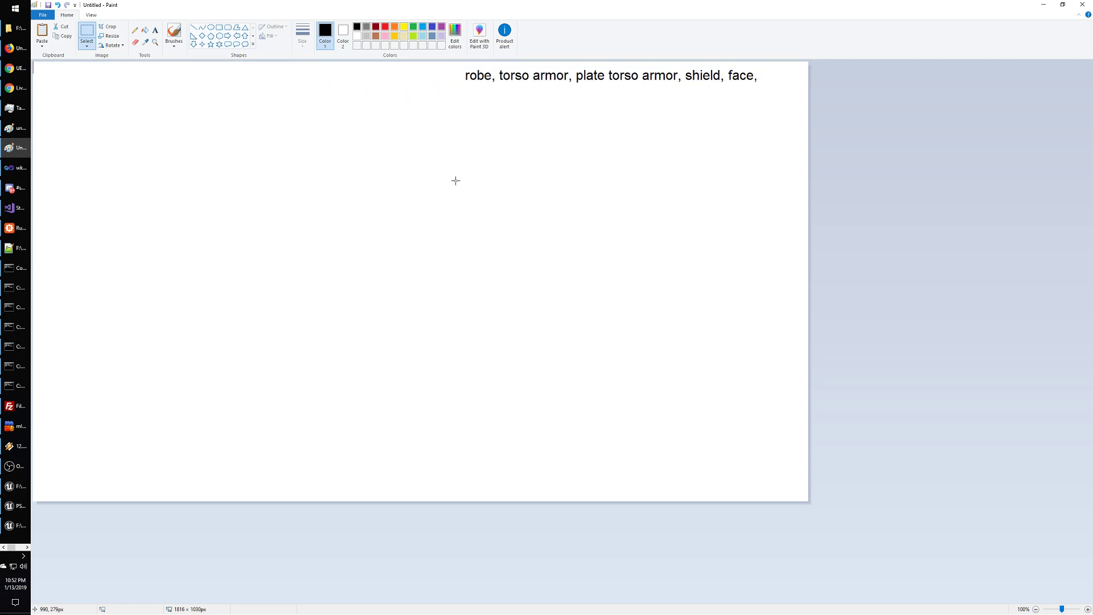
- Sketch a boot outline freehand near the canvas's upper-left corner and frame it with a rectangle
left_click(134, 30)
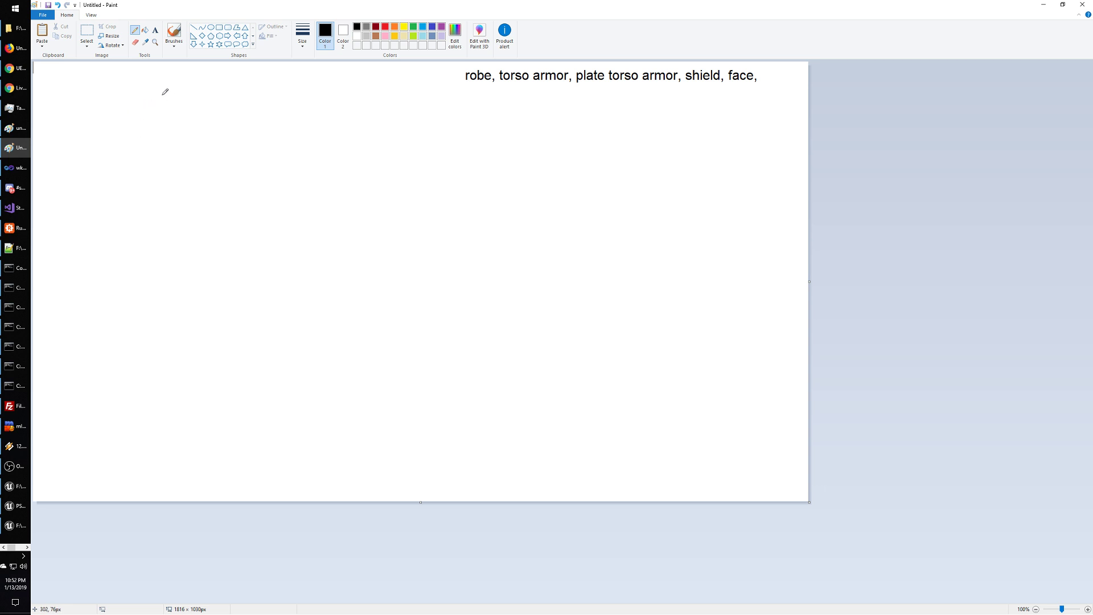
mouse_move(163, 93)
left_mouse_down()
mouse_move(112, 186)
mouse_move(93, 199)
mouse_move(166, 183)
mouse_move(189, 124)
mouse_move(192, 96)
mouse_move(164, 92)
left_mouse_up()
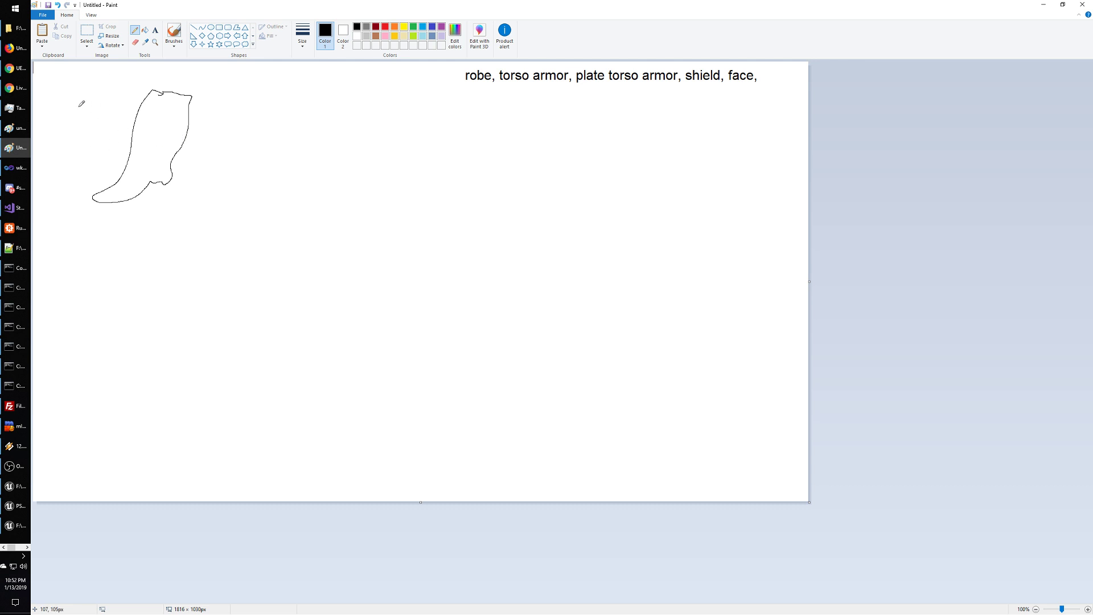
left_click(219, 27)
left_click_drag(76, 82, 204, 213)
left_click(233, 164)
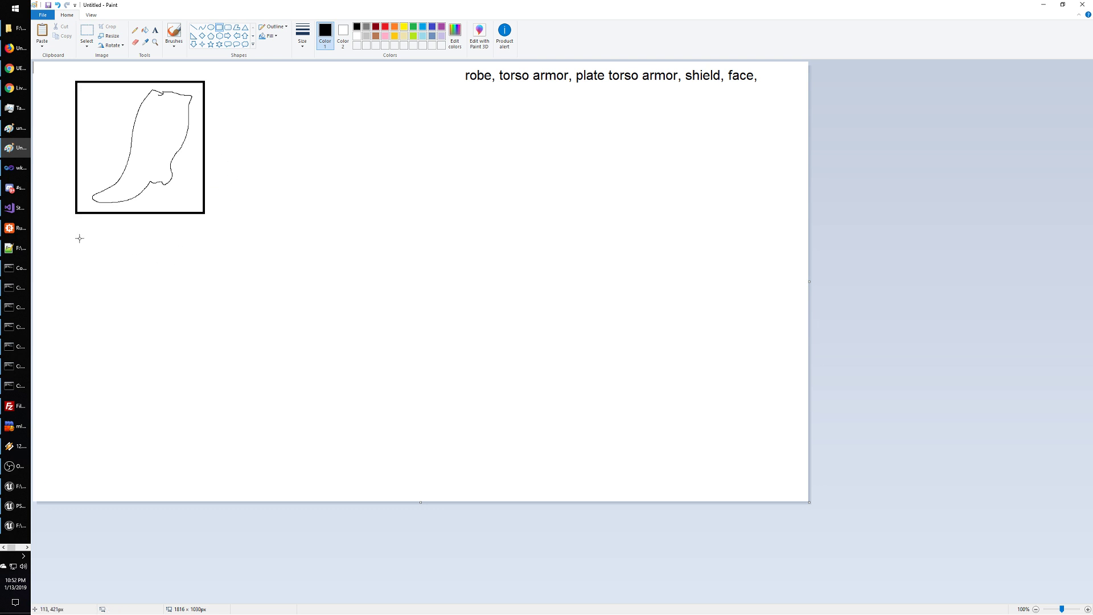
- Add a second rectangular frame below the boot and sketch a short-sleeved torso garment outline inside it
left_click_drag(77, 228, 204, 362)
left_click(230, 307)
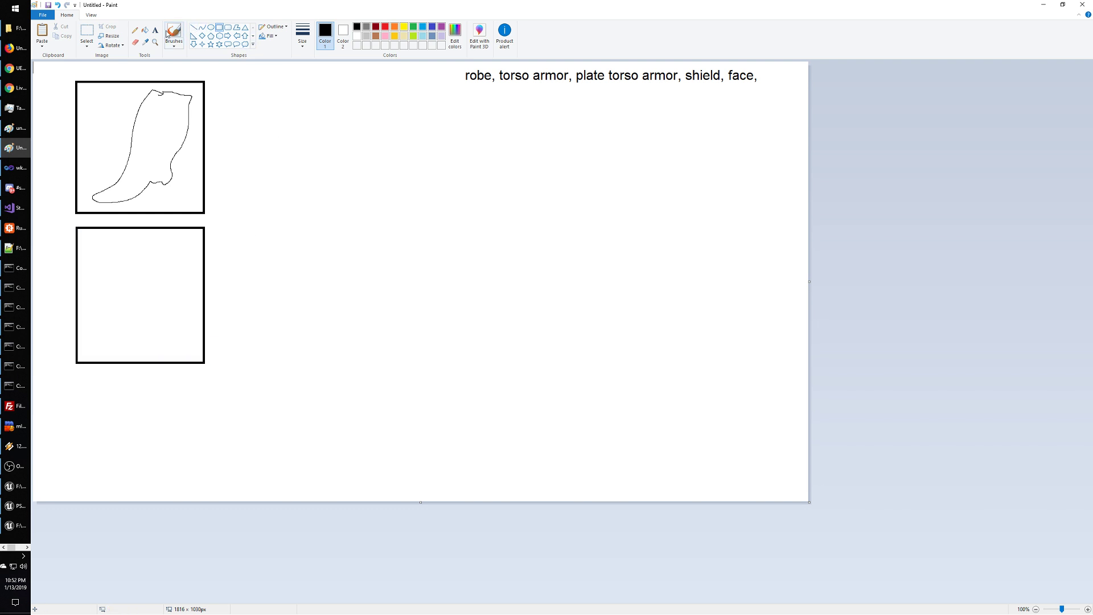
left_click(136, 31)
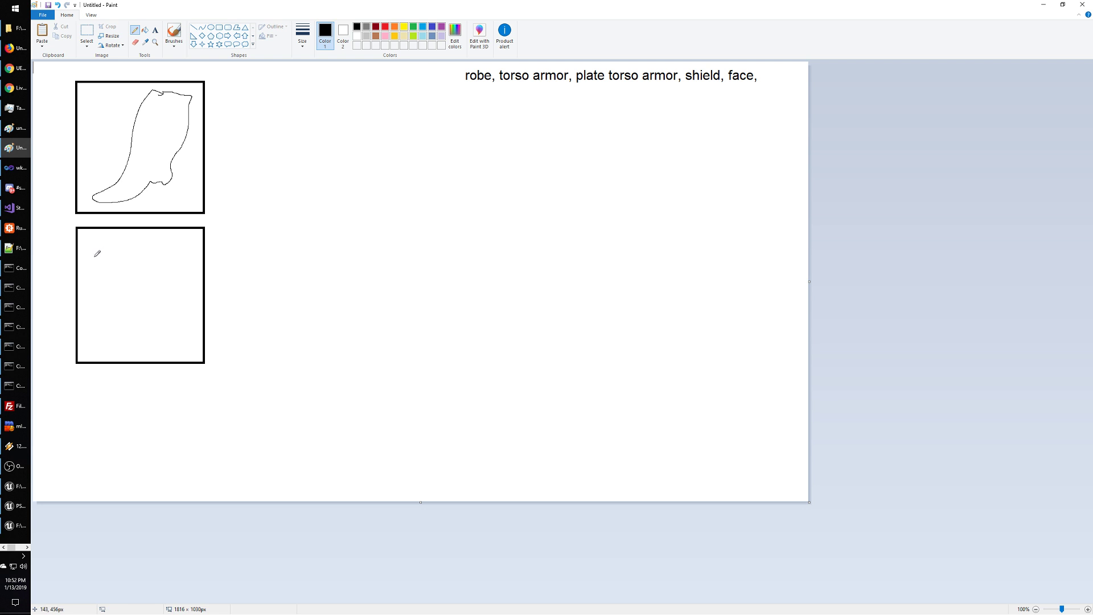
mouse_move(86, 271)
left_mouse_down()
mouse_move(164, 249)
mouse_move(190, 274)
mouse_move(164, 276)
mouse_move(160, 315)
mouse_move(145, 323)
mouse_move(123, 322)
mouse_move(117, 273)
mouse_move(85, 272)
left_mouse_up()
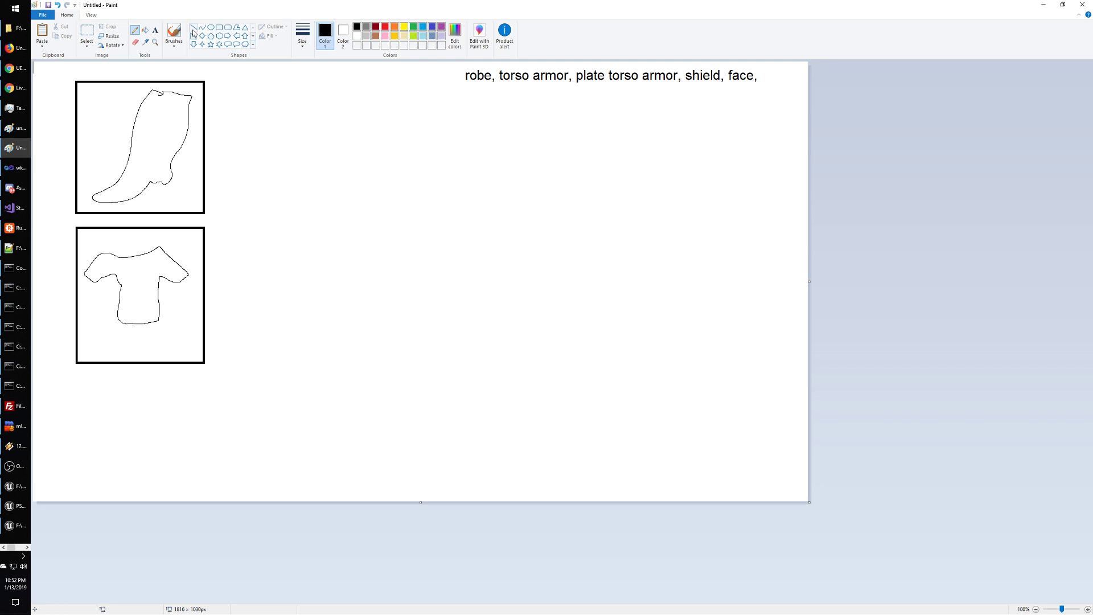
- Draw a third frame about 303 × 265 px below the torso garment, with a shield circle about 181 × 168 px inside
left_click(219, 27)
left_click_drag(76, 373, 205, 487)
left_click(210, 28)
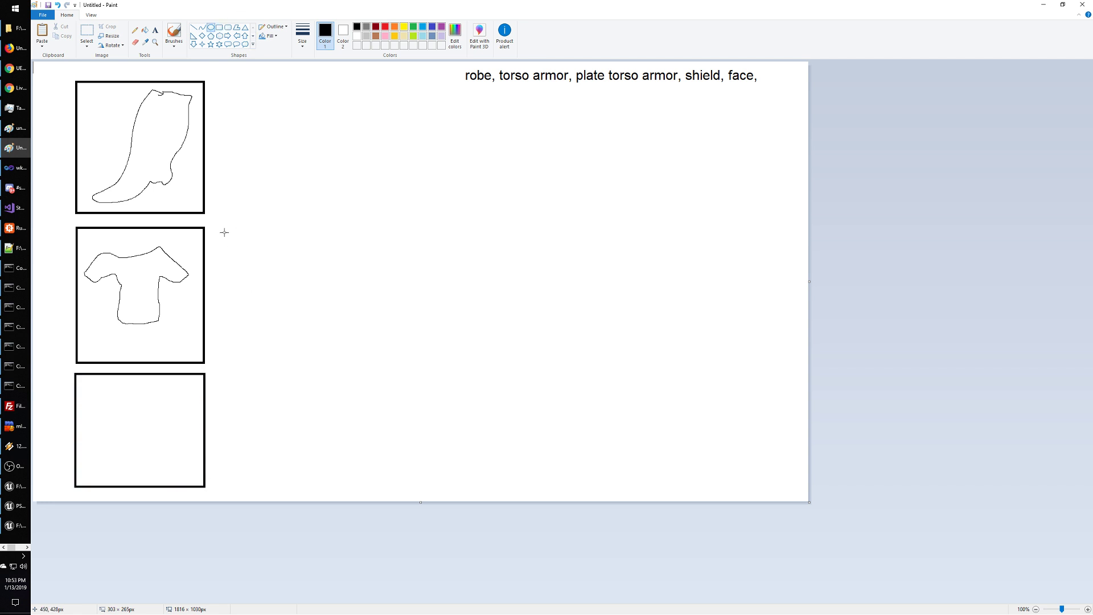
left_click_drag(95, 395, 147, 437)
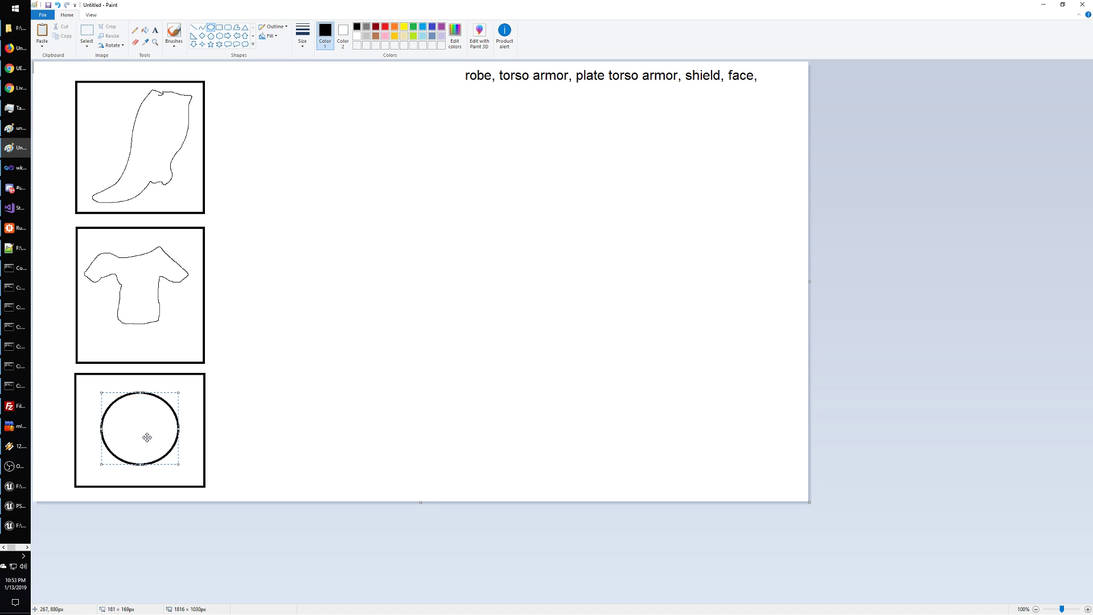
- Sketch a freehand star-shaped emblem with long vertical and horizontal spikes inside the shield circle
left_click(135, 30)
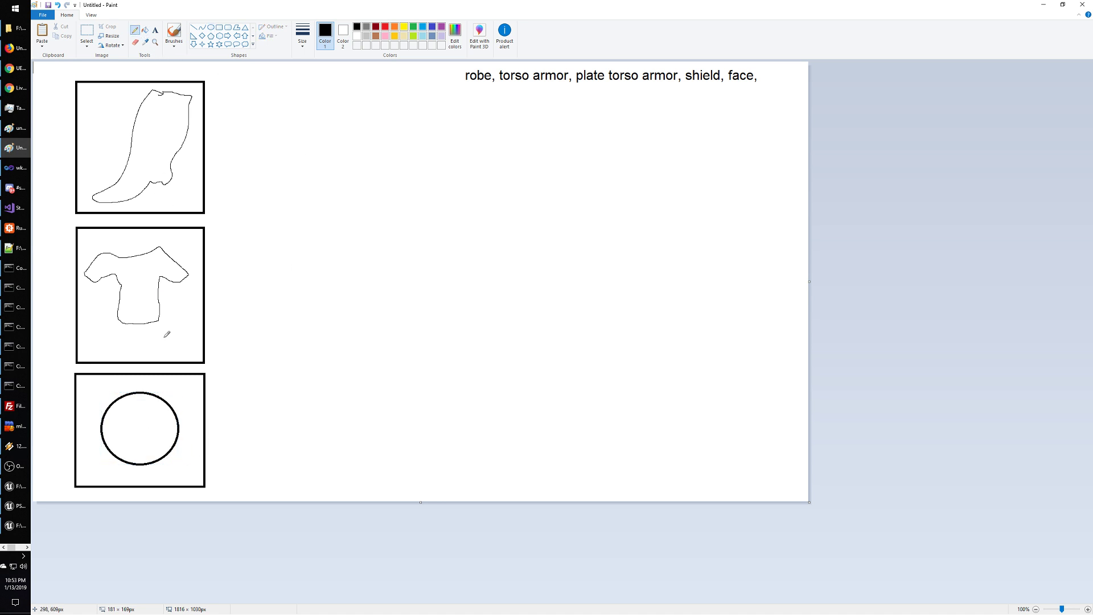
mouse_move(140, 430)
left_mouse_down()
mouse_move(149, 419)
mouse_move(126, 422)
mouse_move(149, 436)
mouse_move(133, 441)
left_mouse_up()
mouse_move(138, 402)
left_mouse_down()
mouse_move(141, 461)
mouse_move(137, 398)
left_mouse_up()
mouse_move(107, 432)
left_mouse_down()
mouse_move(185, 435)
mouse_move(126, 435)
mouse_move(172, 426)
left_mouse_up()
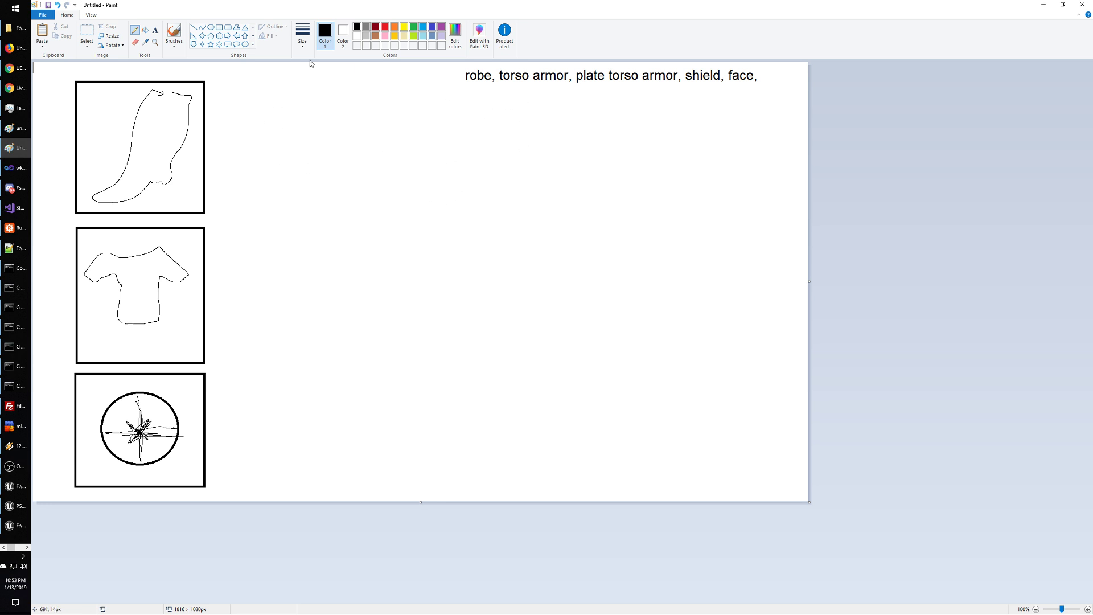
- Draw a tall rectangular panel about 379 × 911 px below the item-type text, near the canvas's right edge
left_click(219, 27)
left_click_drag(484, 100, 609, 490)
left_click_drag(539, 286, 691, 276)
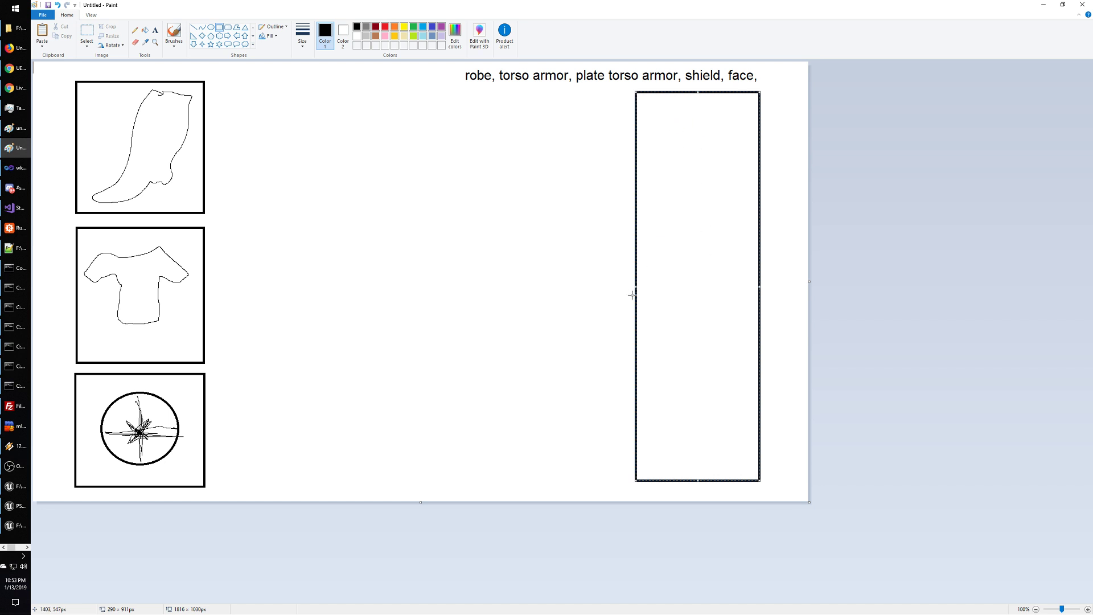
left_click_drag(638, 285, 597, 282)
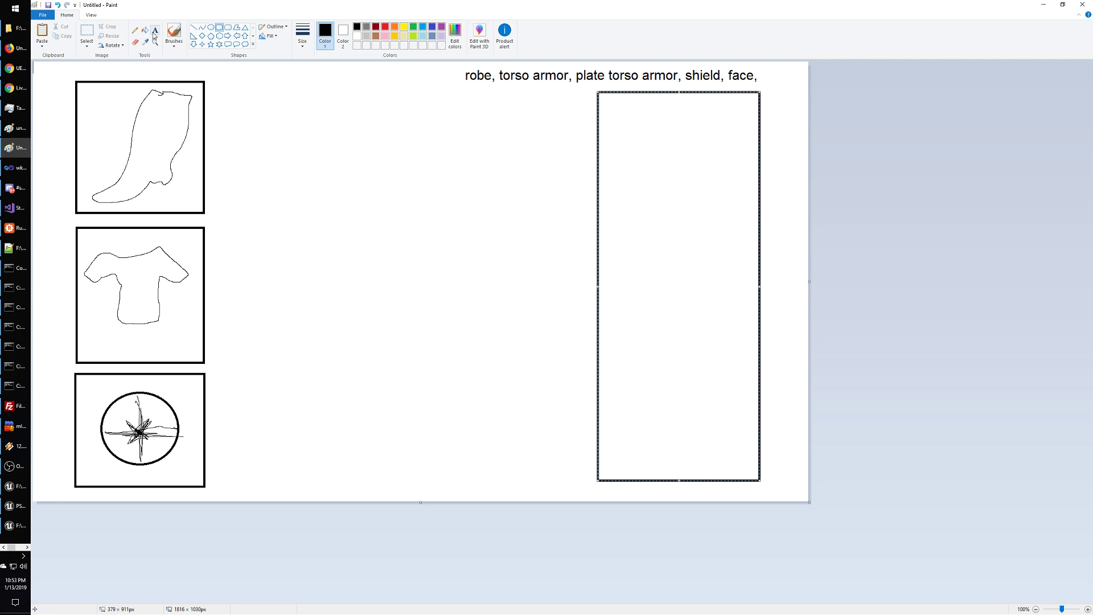
- Draw a triangle about 101 × 101 px in the tall panel's upper-left corner, with an ellipse about 46 × 20 px inside
left_click(245, 29)
mouse_move(619, 106)
left_mouse_down()
mouse_move(664, 154)
mouse_move(637, 130)
left_mouse_up()
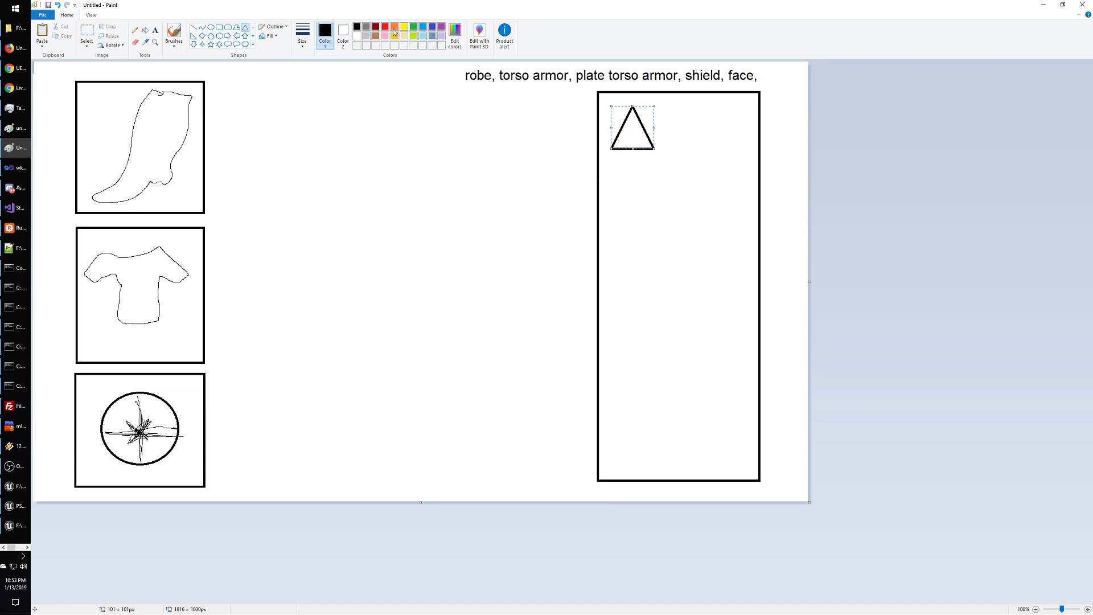
left_click(210, 26)
left_click_drag(623, 129, 645, 137)
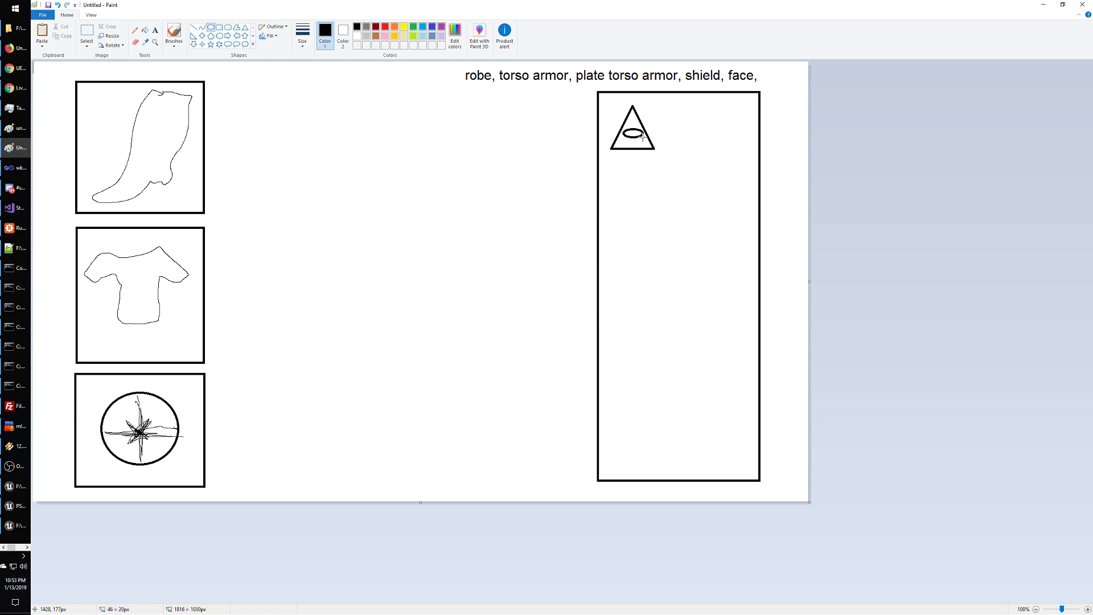
left_click(653, 170)
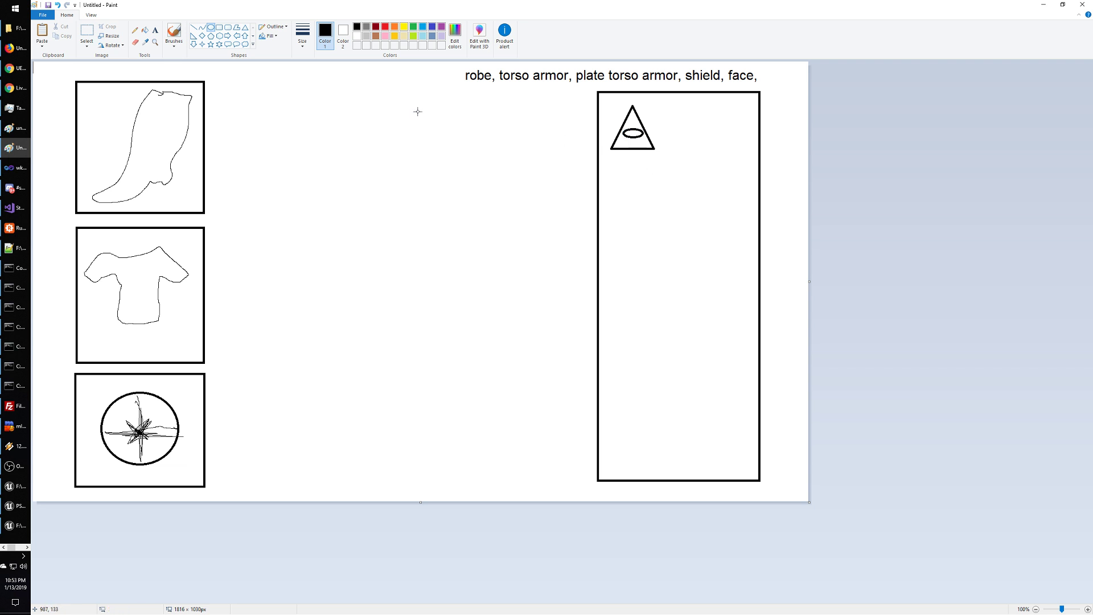
- Add three lines of text beside the triangle: "Laanx ...", "you got this..." and "because..."
left_click(156, 31)
left_click(658, 103)
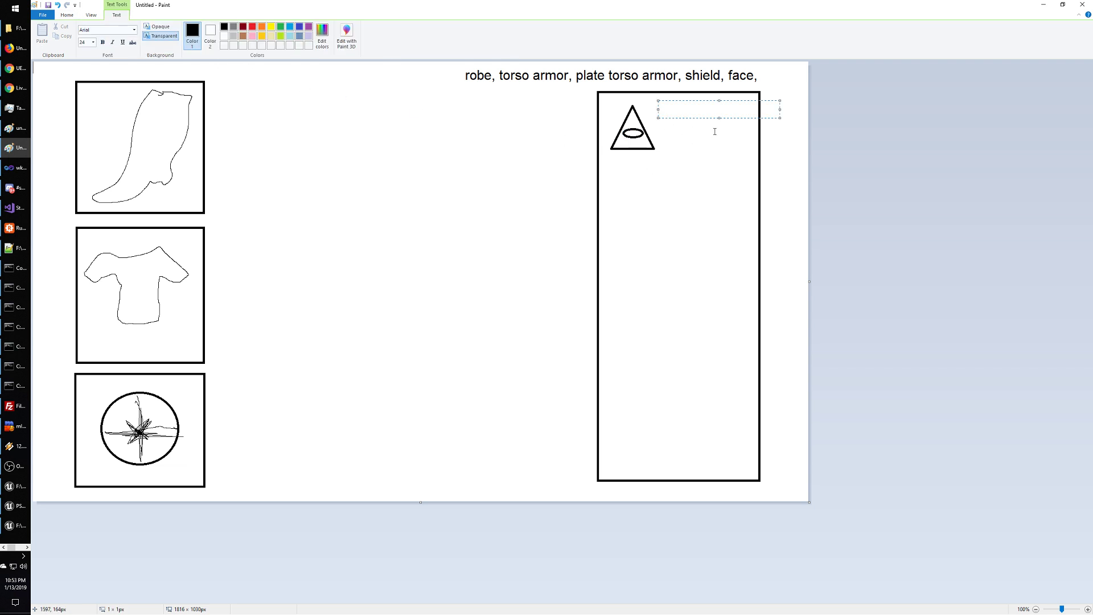
type("Laanx ...")
key("Return")
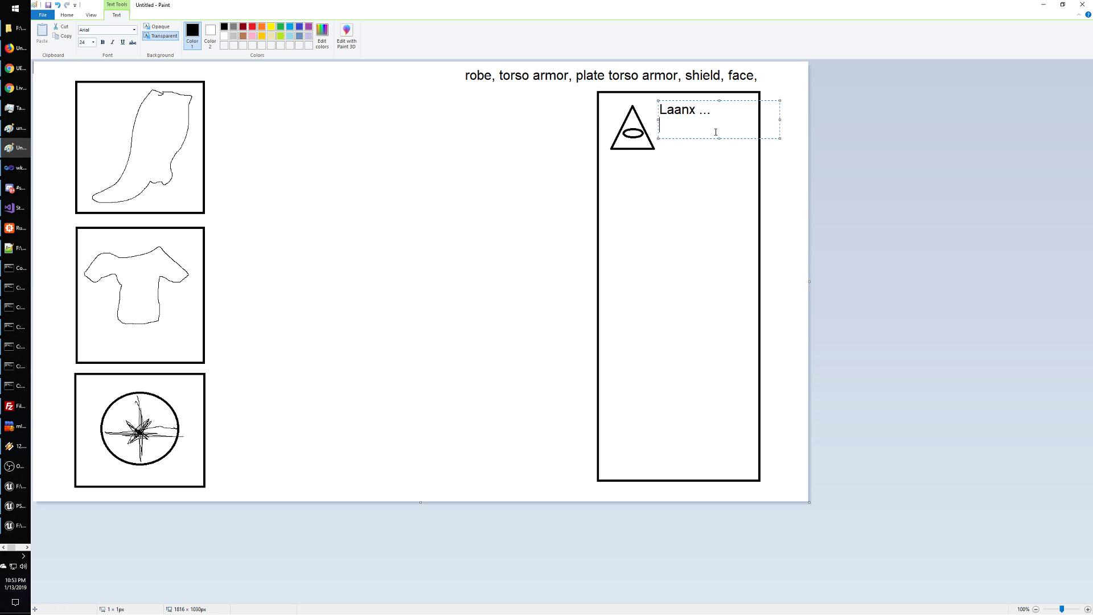
type("you got this...")
key("Return")
type("because...")
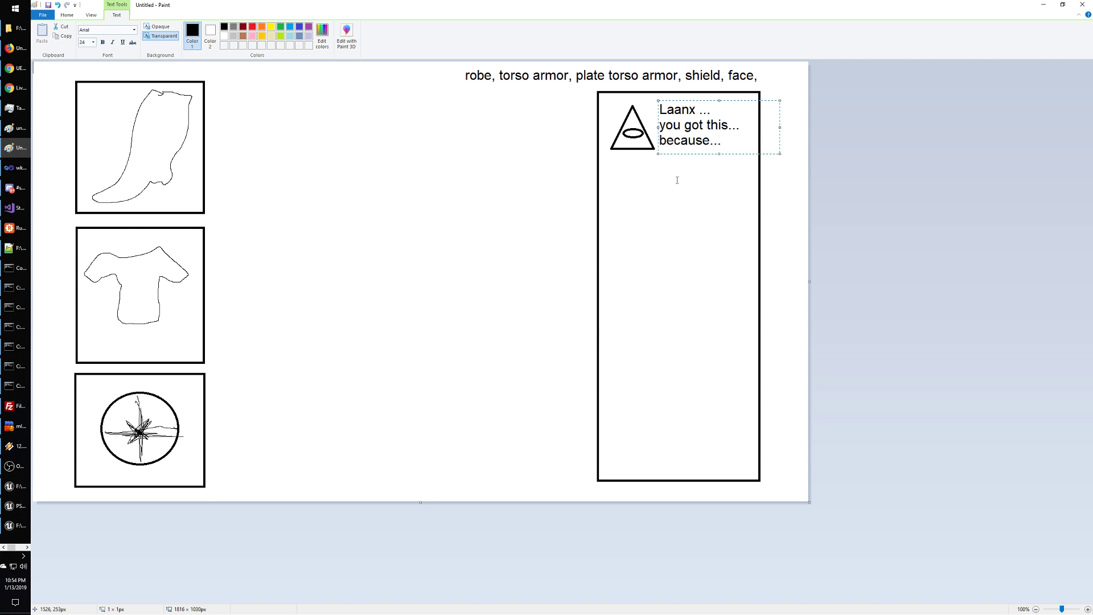
left_click(677, 180)
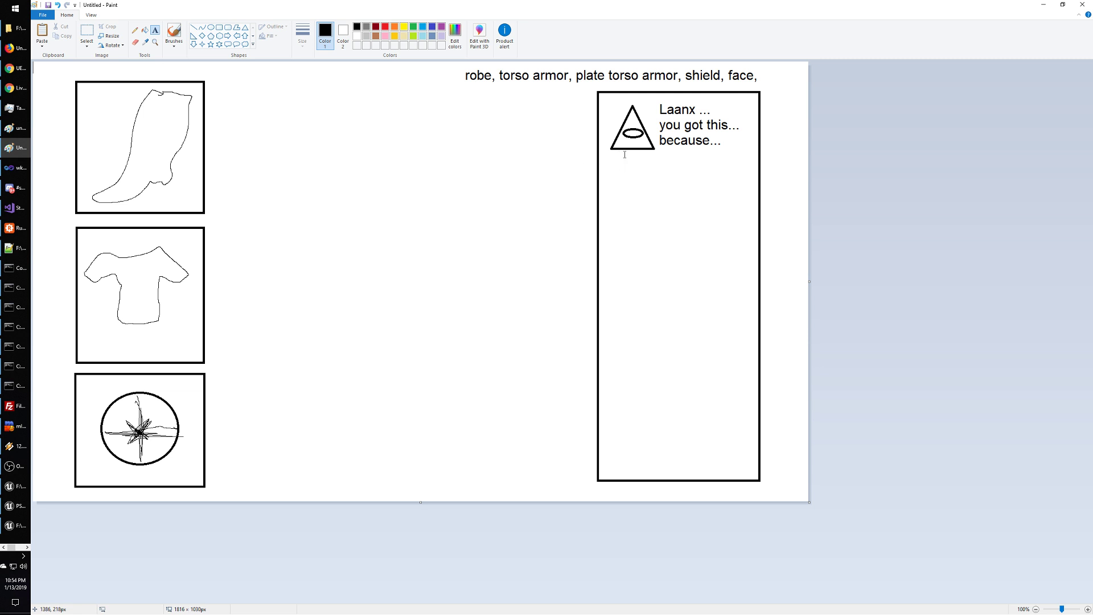
- Draw a scrollbar along the panel's right edge, with a bar about 25 × 734 px between an up arrow and a down arrow
left_click(135, 29)
left_click(195, 45)
left_click_drag(735, 452, 758, 477)
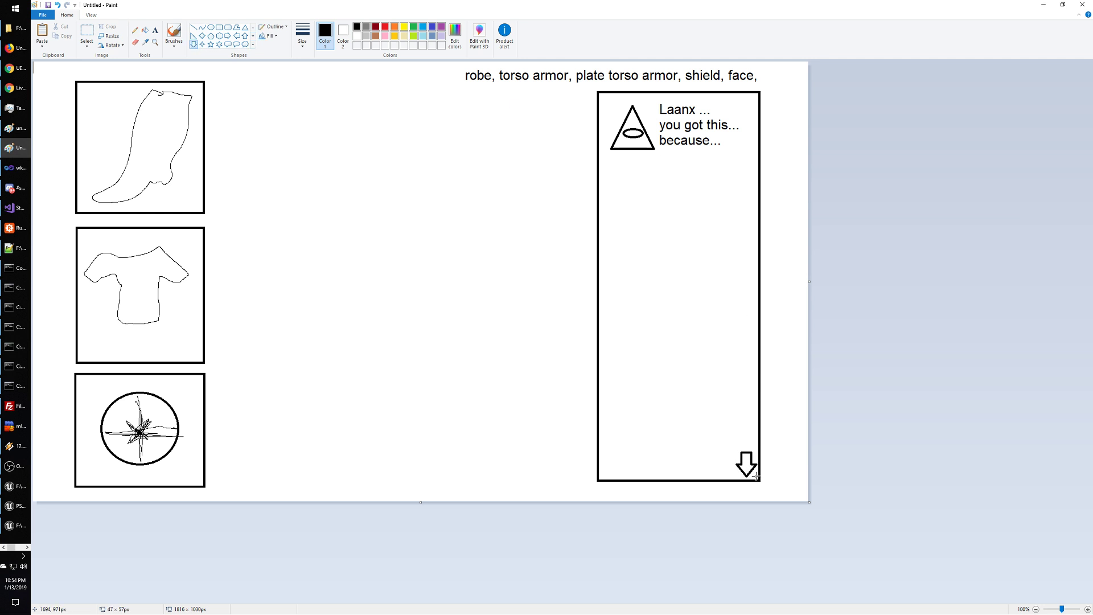
left_click(245, 36)
left_click_drag(739, 92, 754, 444)
left_click(219, 27)
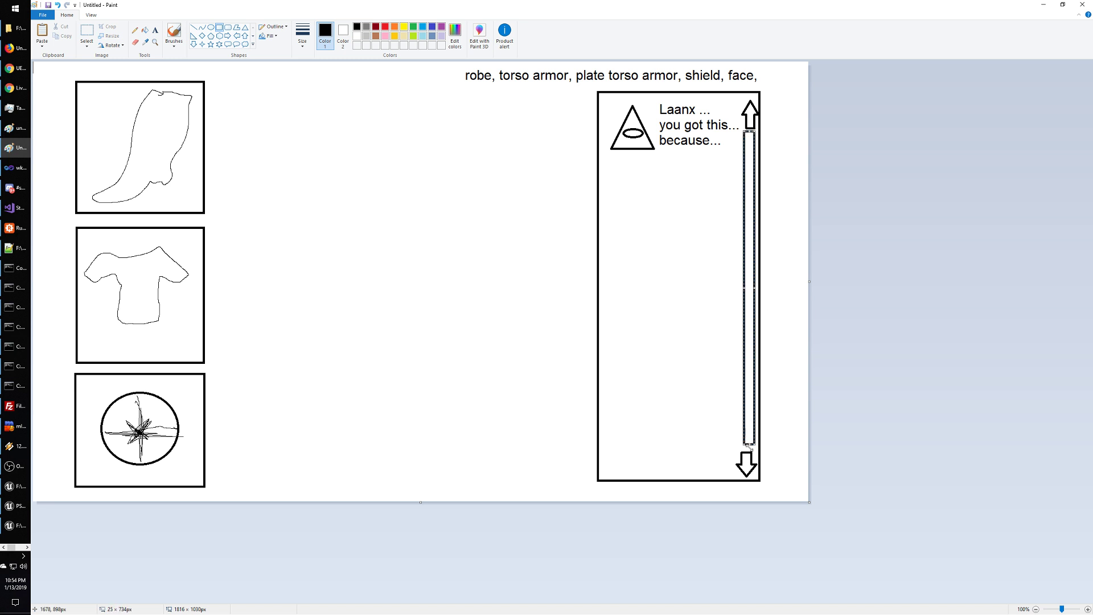
left_click(733, 447)
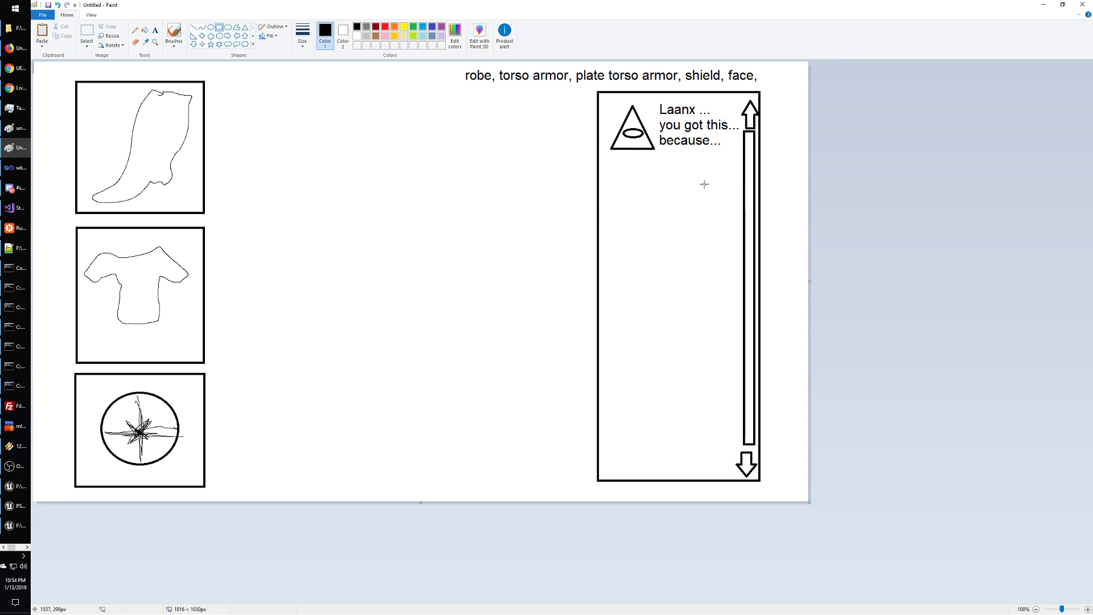
- Draw a five-pointed star about 113 × 112 px below the triangle and caption it "Blacksmith." and "you Adept.." on two lines
left_click(211, 45)
left_click_drag(616, 177, 638, 198)
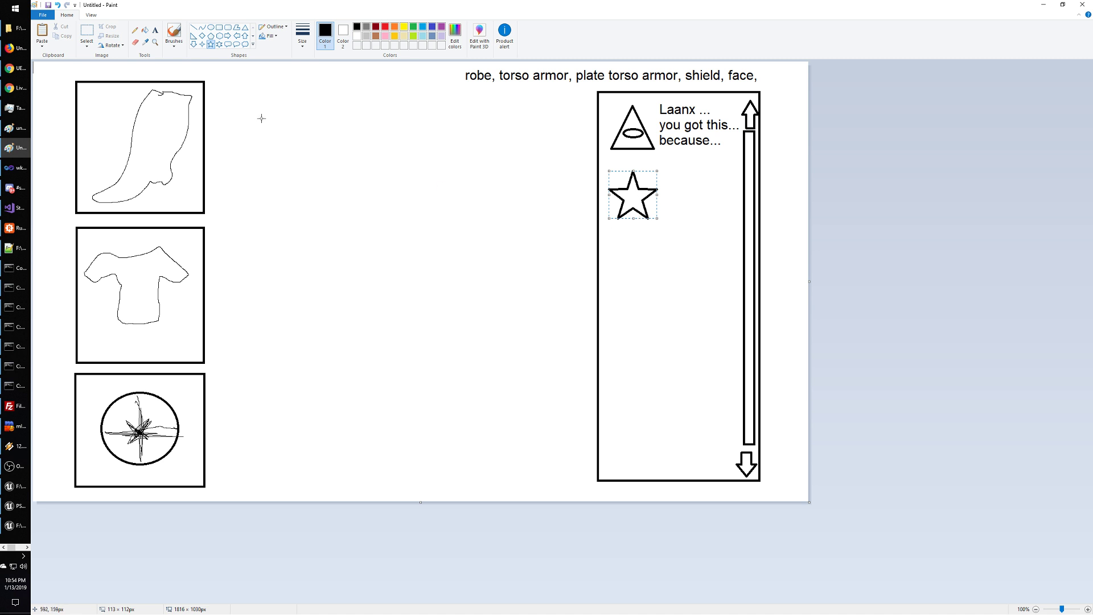
left_click(155, 30)
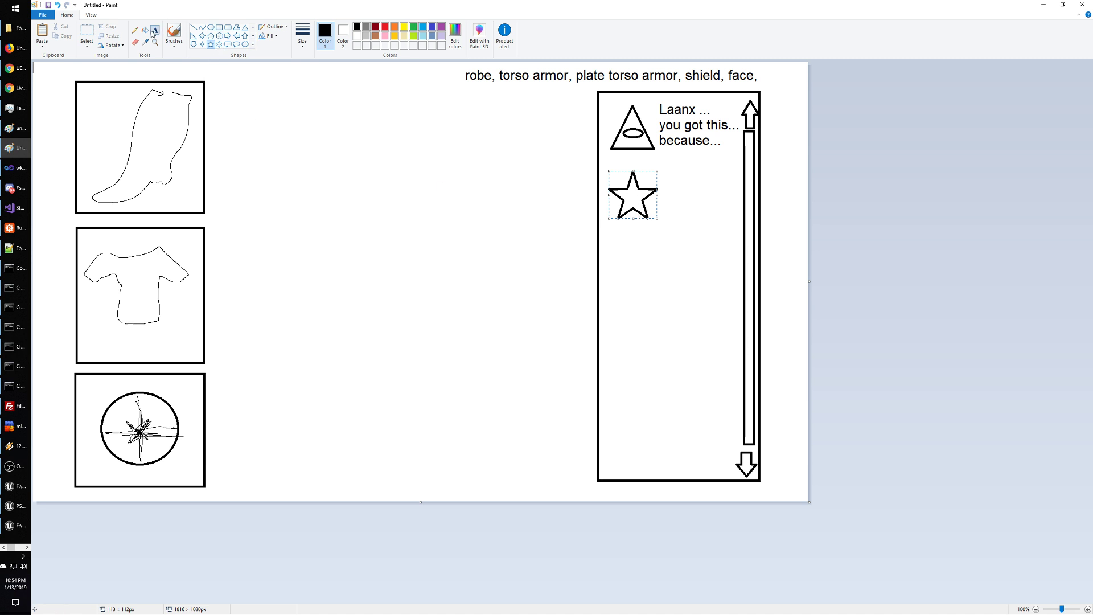
left_click(662, 178)
type("Blacksmith.")
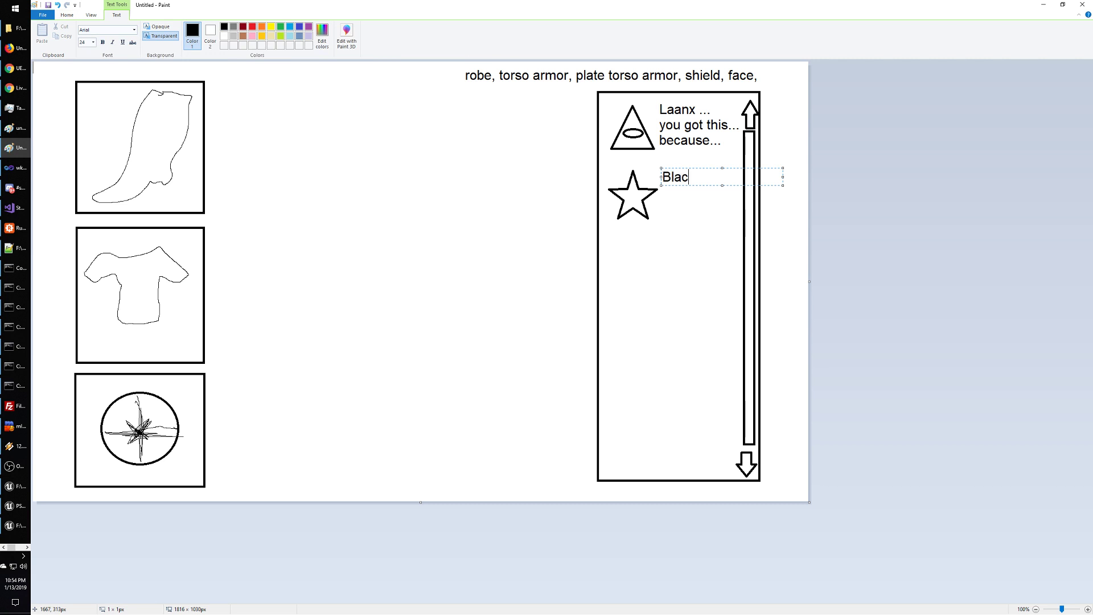
key("Return")
type("y")
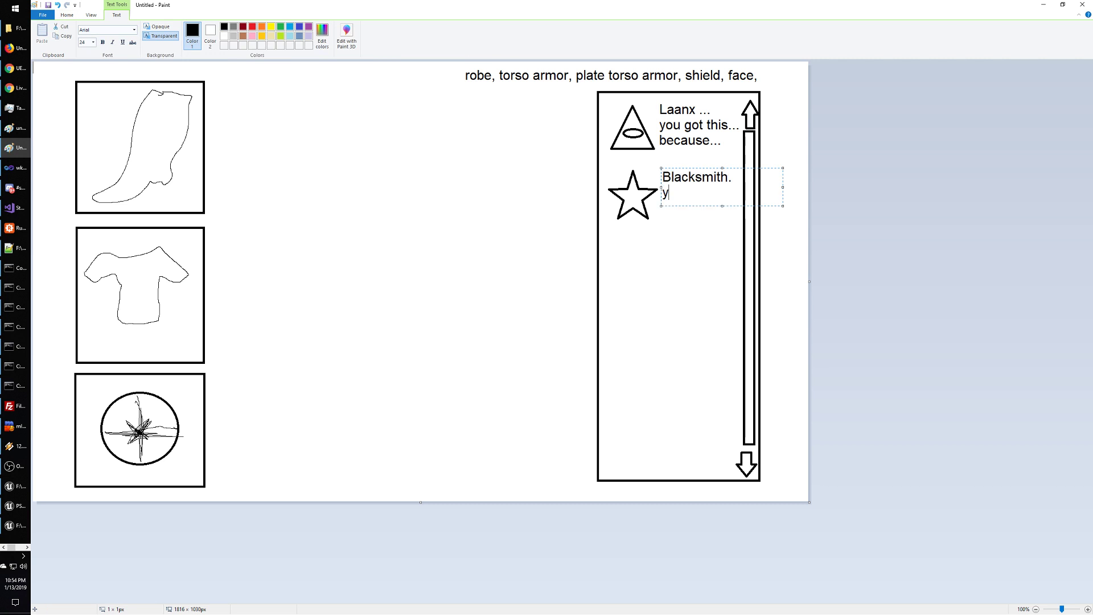
type("ou Adept..")
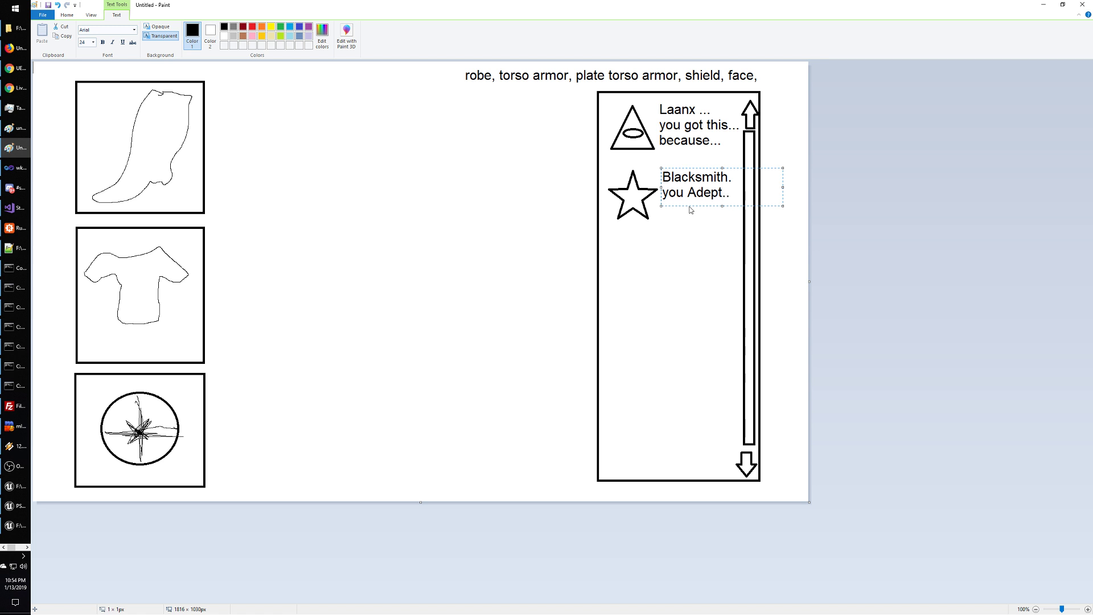
left_click(539, 227)
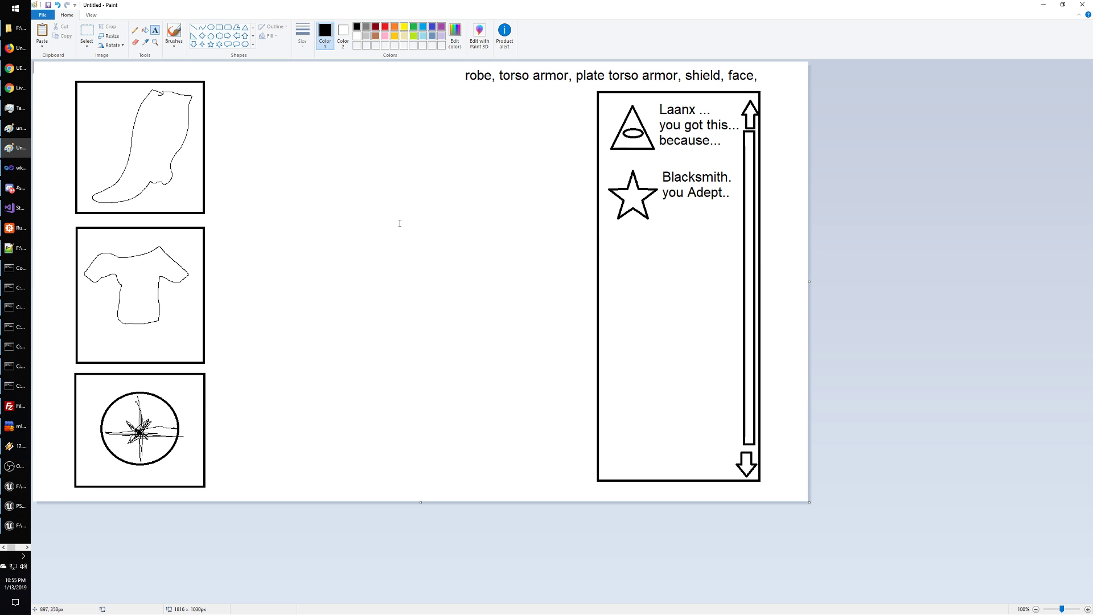
- Extend the canvas to 1816 × 1219 px and shrink the three framed item sketches to about half size toward their upper-left corner
left_click_drag(420, 503, 416, 584)
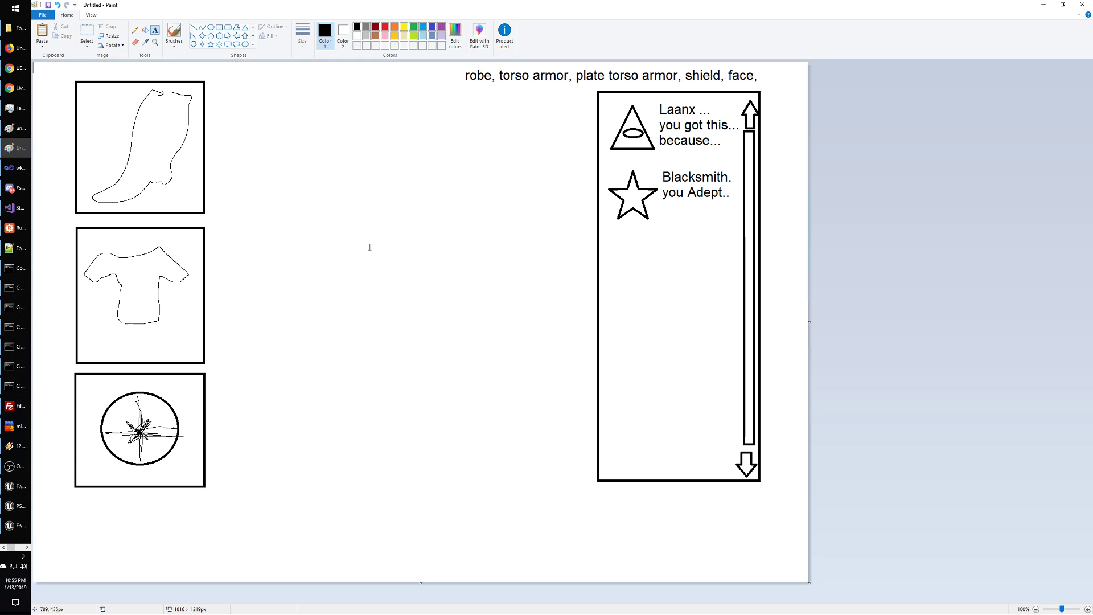
left_click(87, 34)
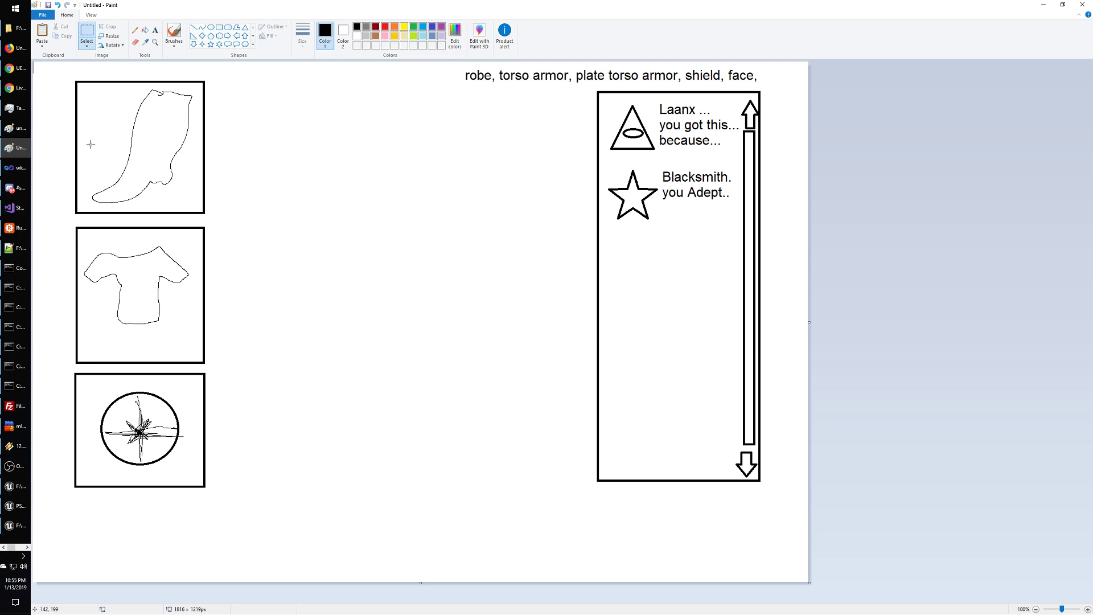
left_click_drag(69, 75, 143, 306)
left_click(212, 220)
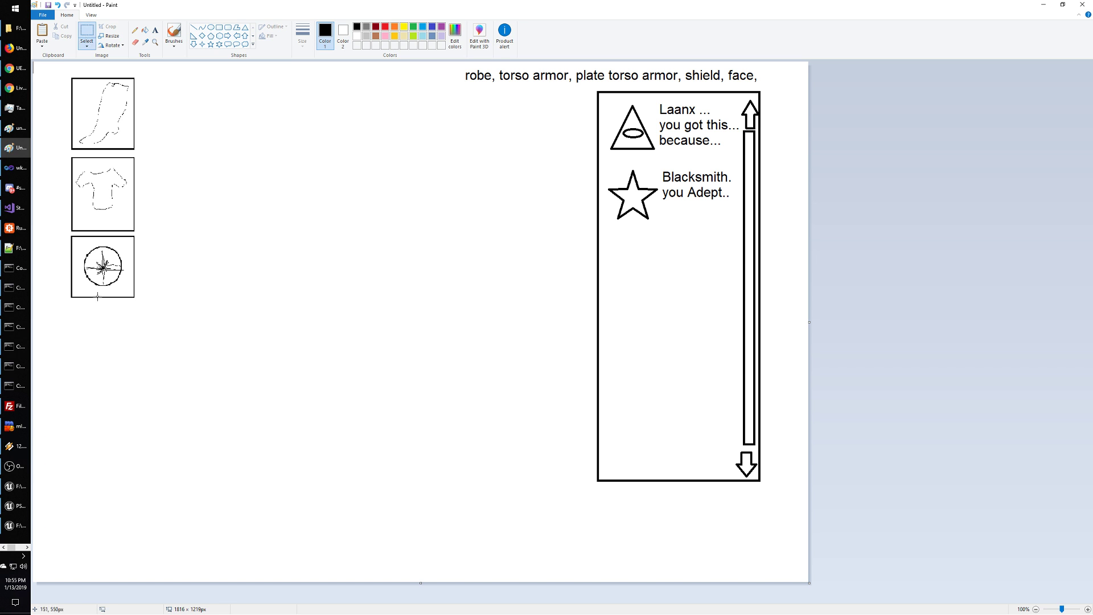
- Duplicate the framed shield sketch and place the copy directly below the original in the item column
left_click_drag(69, 233, 139, 300)
key("ctrl+c")
left_click(185, 249)
key("ctrl+v")
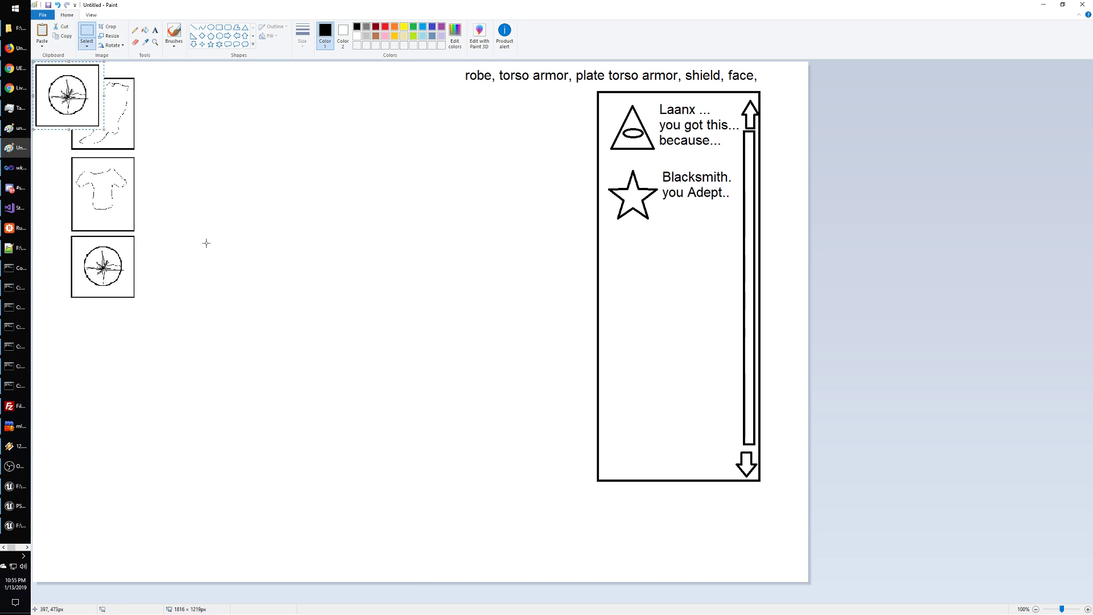
mouse_move(81, 105)
left_mouse_down()
mouse_move(133, 351)
mouse_move(115, 346)
left_mouse_up()
left_click(196, 337)
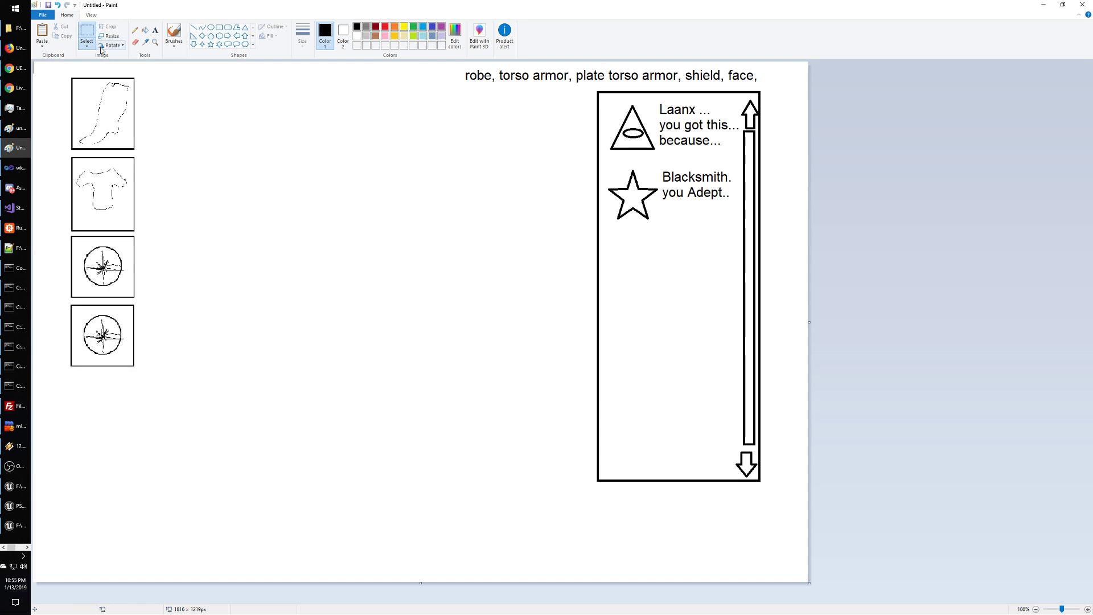
- Clear the shield from the lowest frame and sketch a freehand glove outline in its place
left_click_drag(82, 314, 128, 361)
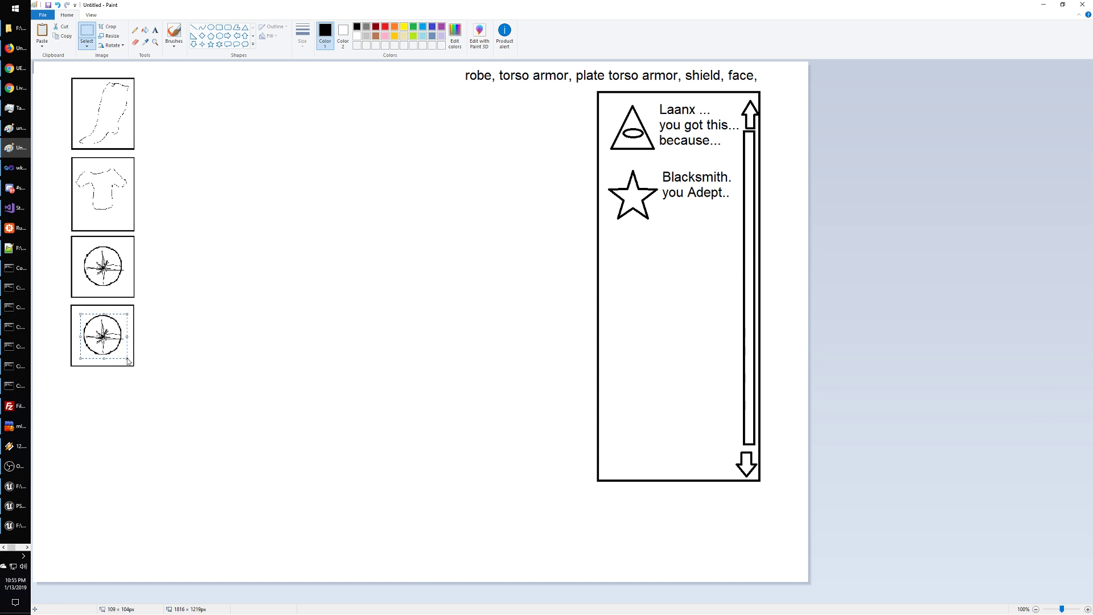
key("Delete")
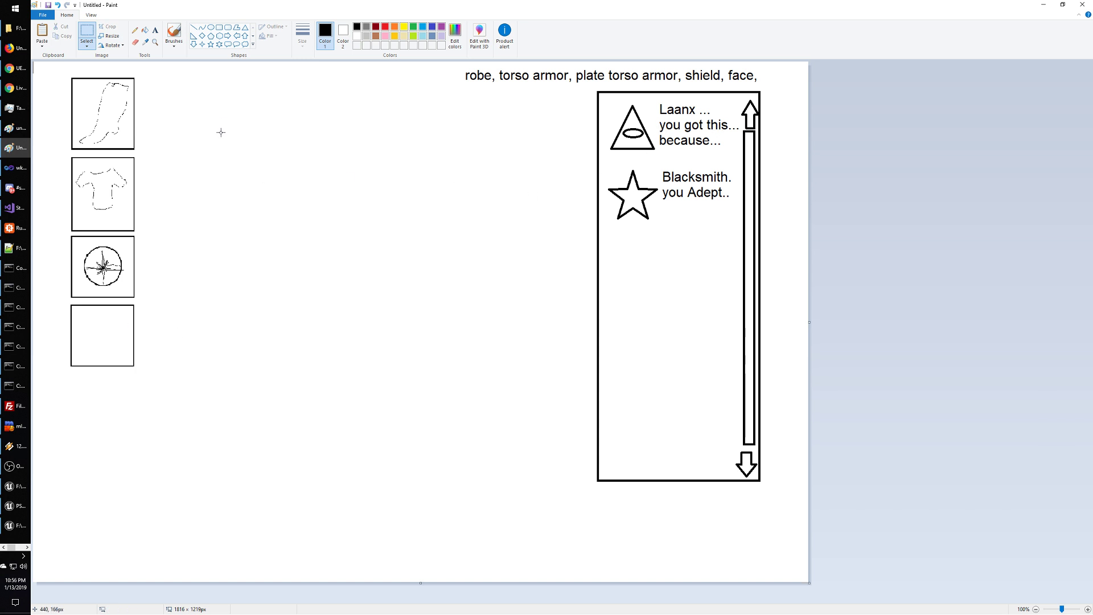
left_click(253, 45)
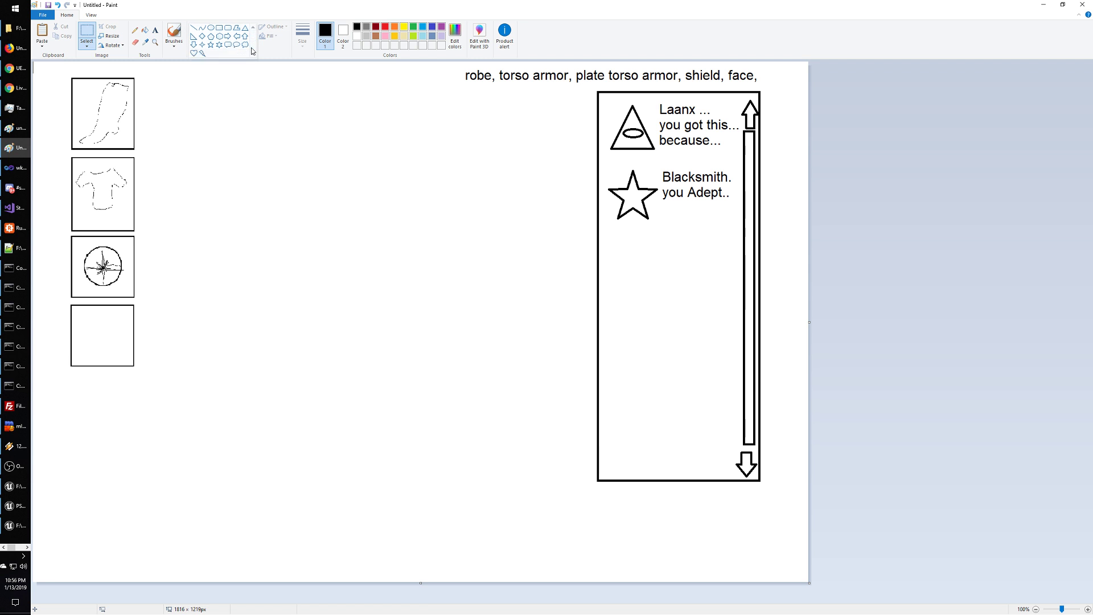
left_click(135, 32)
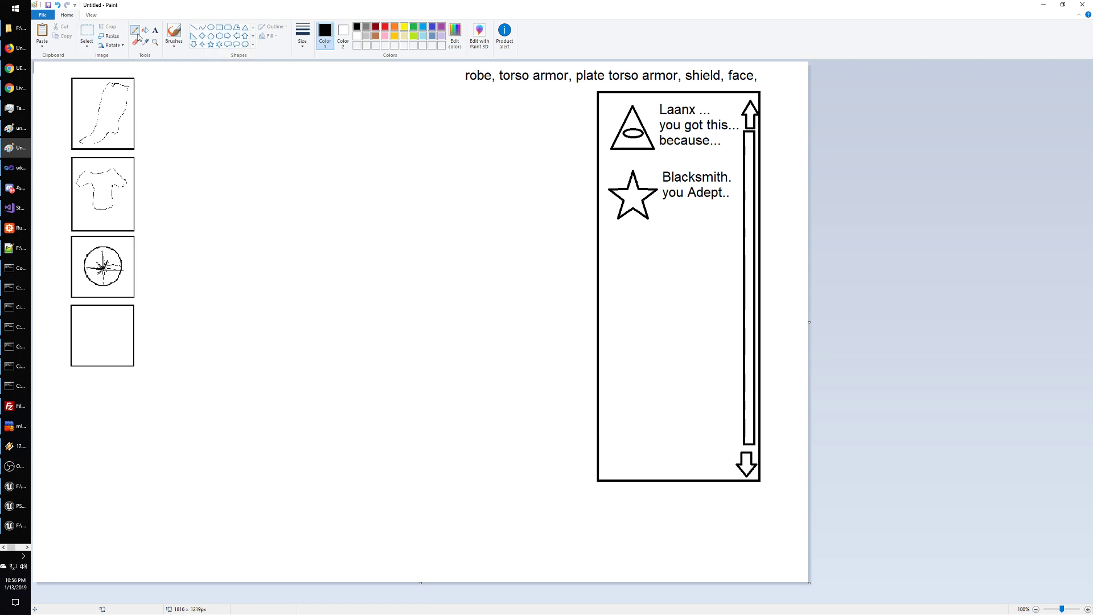
mouse_move(85, 356)
left_mouse_down()
mouse_move(97, 346)
mouse_move(81, 330)
mouse_move(94, 312)
mouse_move(116, 322)
mouse_move(123, 344)
mouse_move(86, 360)
left_mouse_up()
left_click_drag(116, 323, 92, 341)
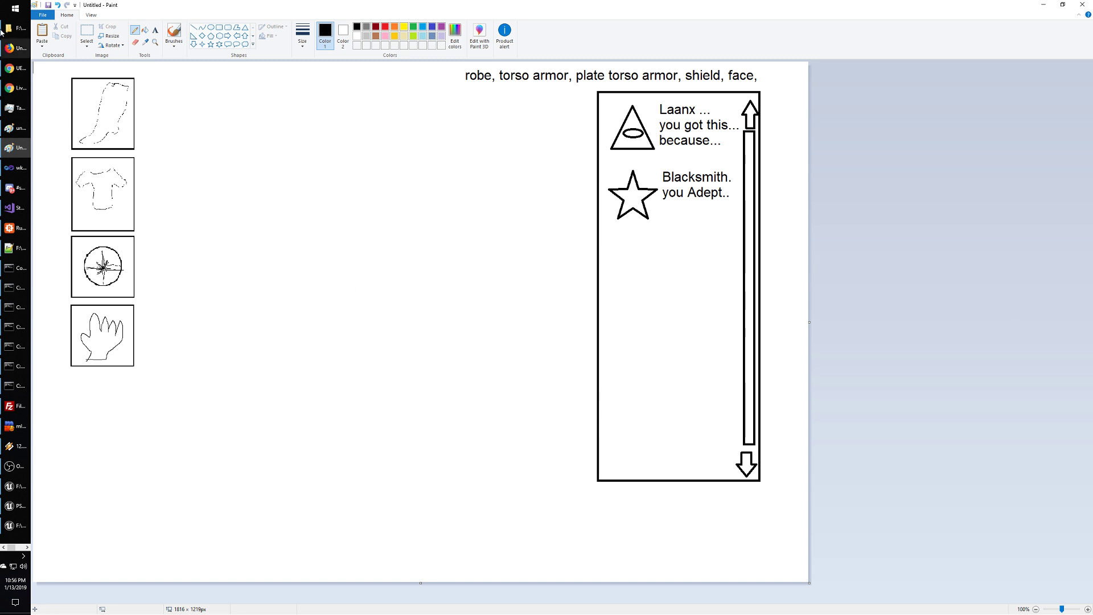
- Add the text label "robe" in the upper-left corner of the boot frame
left_click(16, 48)
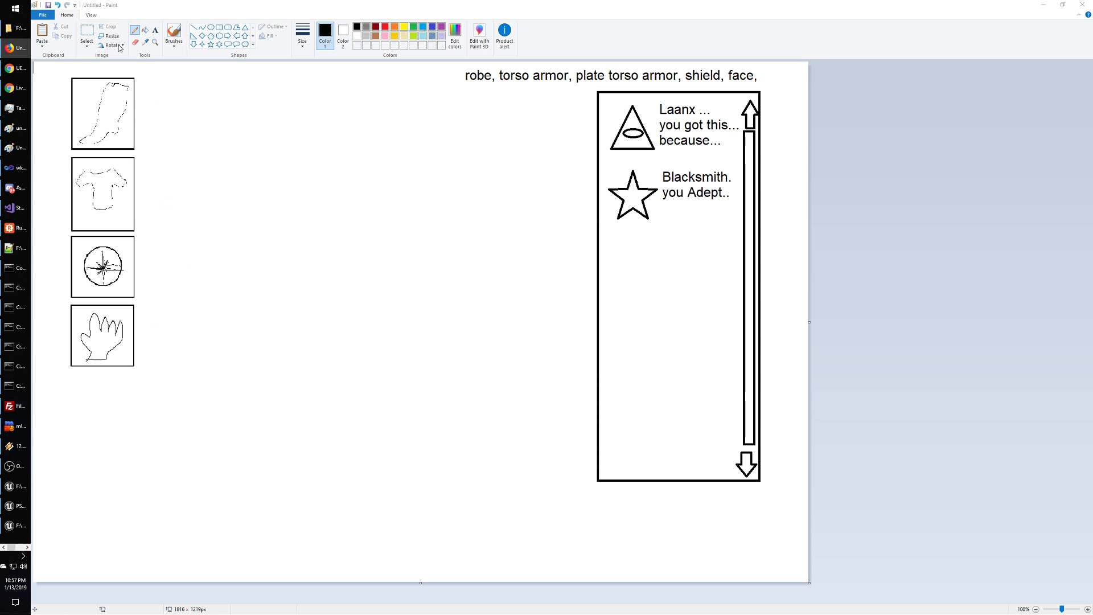
left_click(155, 30)
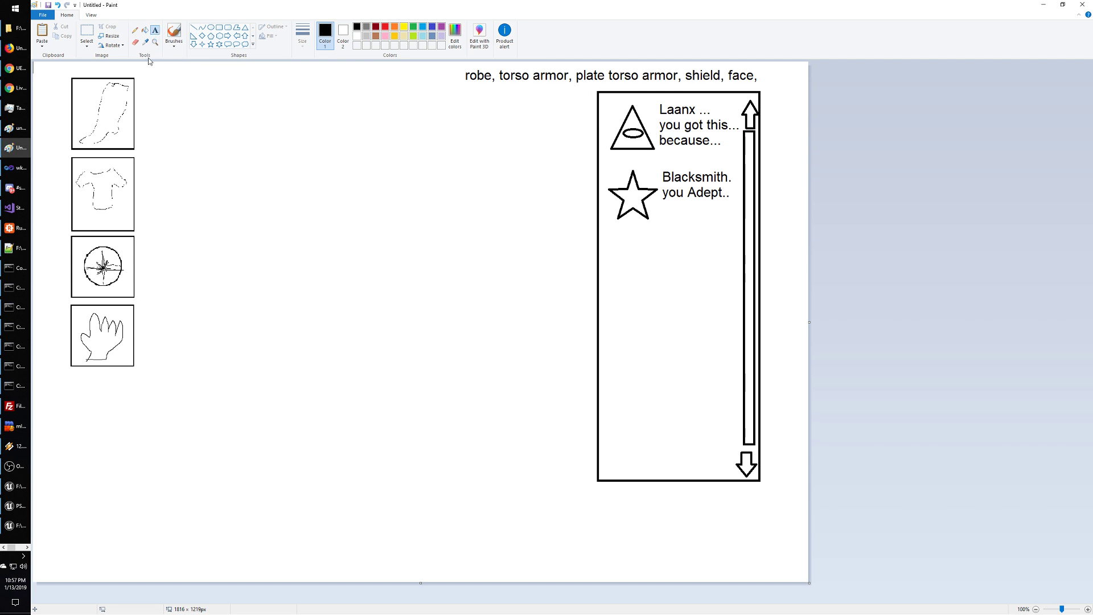
left_click(77, 82)
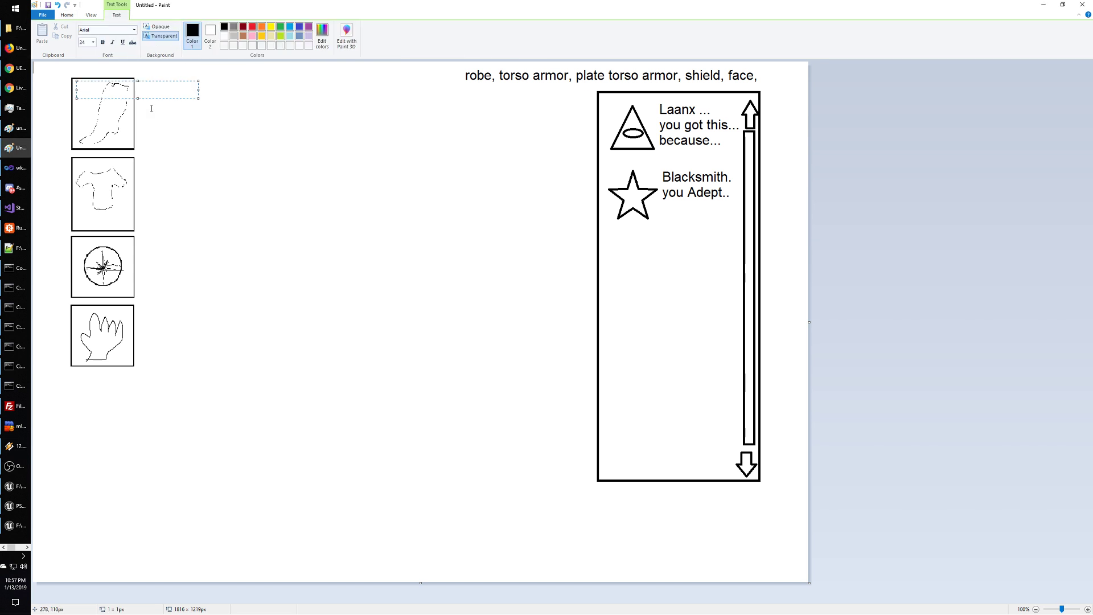
type("robe")
left_click(144, 168)
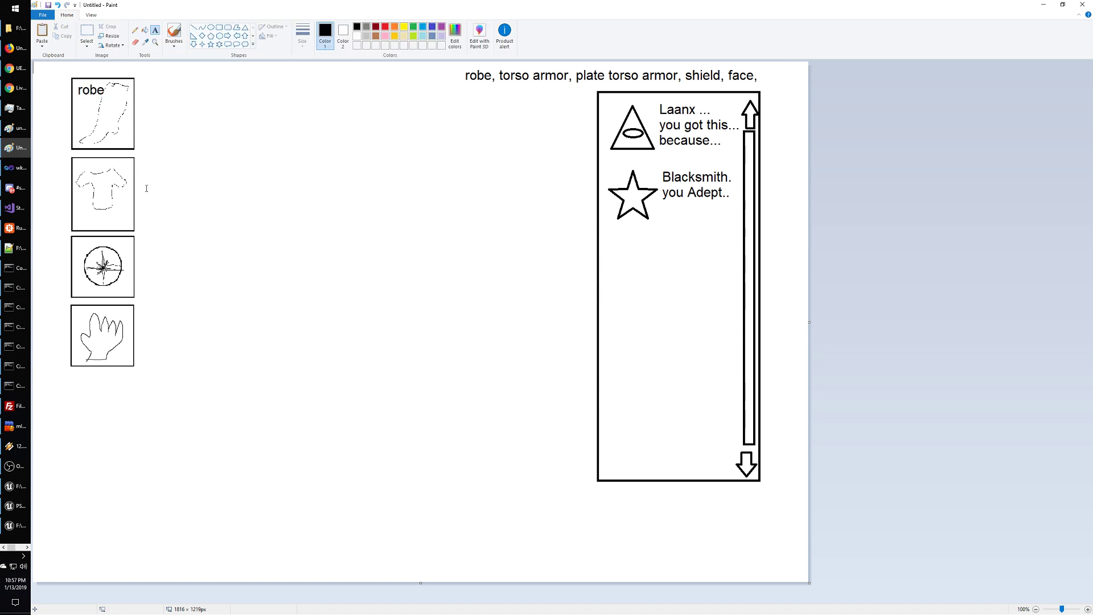
- Label the shirt frame with "torso" above the sketch and "armor" a few lines below it
left_click(77, 160)
type("tor")
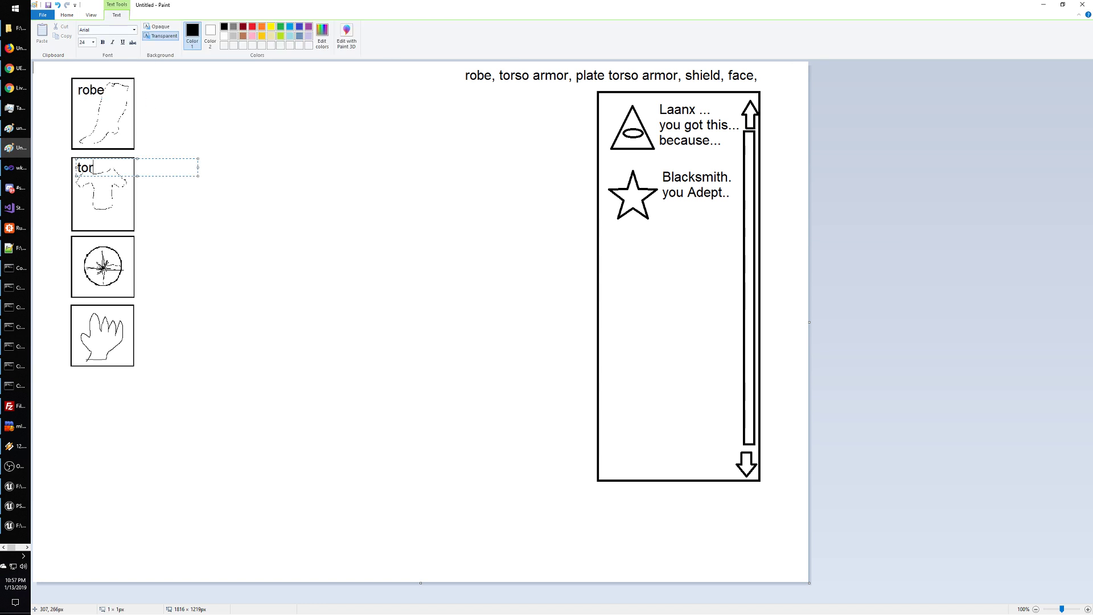
type("so")
key("Return")
key("Return")
key("Return")
type("armor")
left_click(226, 242)
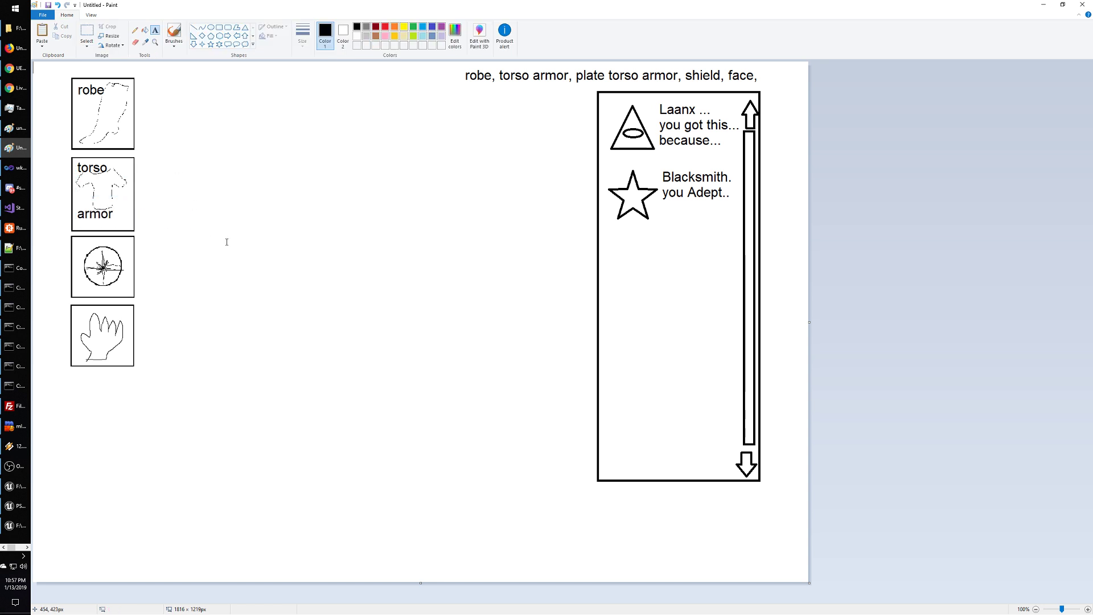
- Add the text label "shield" in the upper-left corner of the round shield frame
left_click(76, 245)
type("shield")
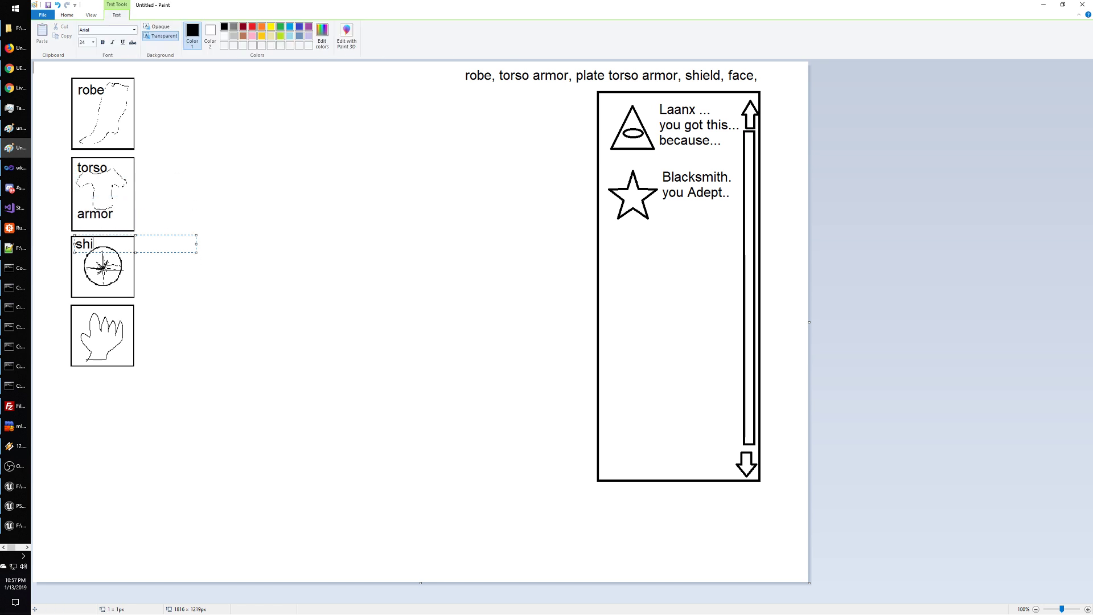
left_click(195, 316)
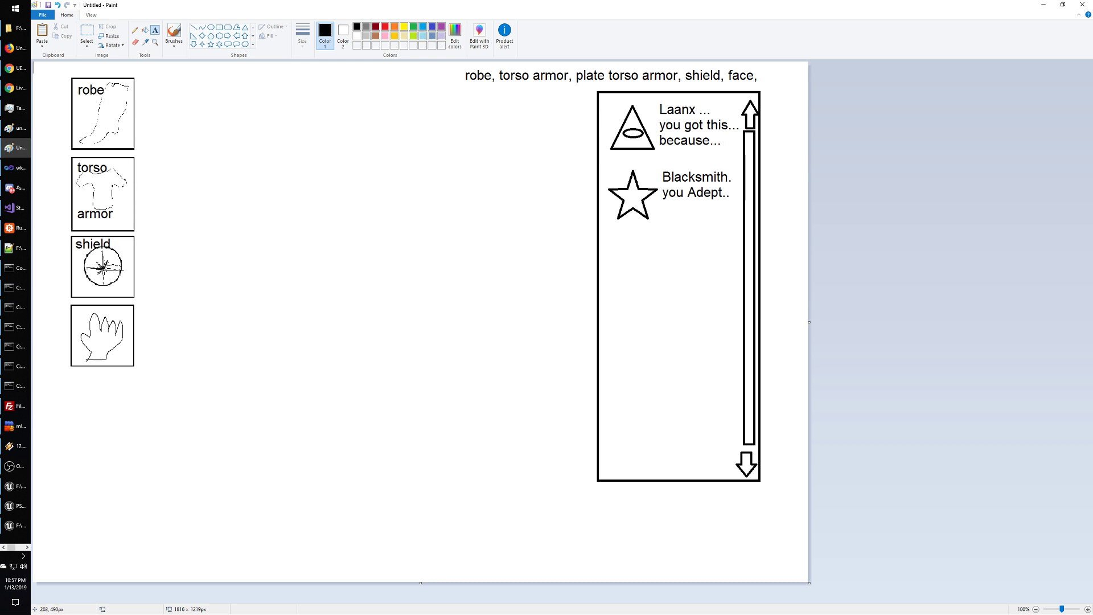
- Move the shield and glove frames down together, leaving a one-frame gap beneath the torso armor frame
left_click(86, 33)
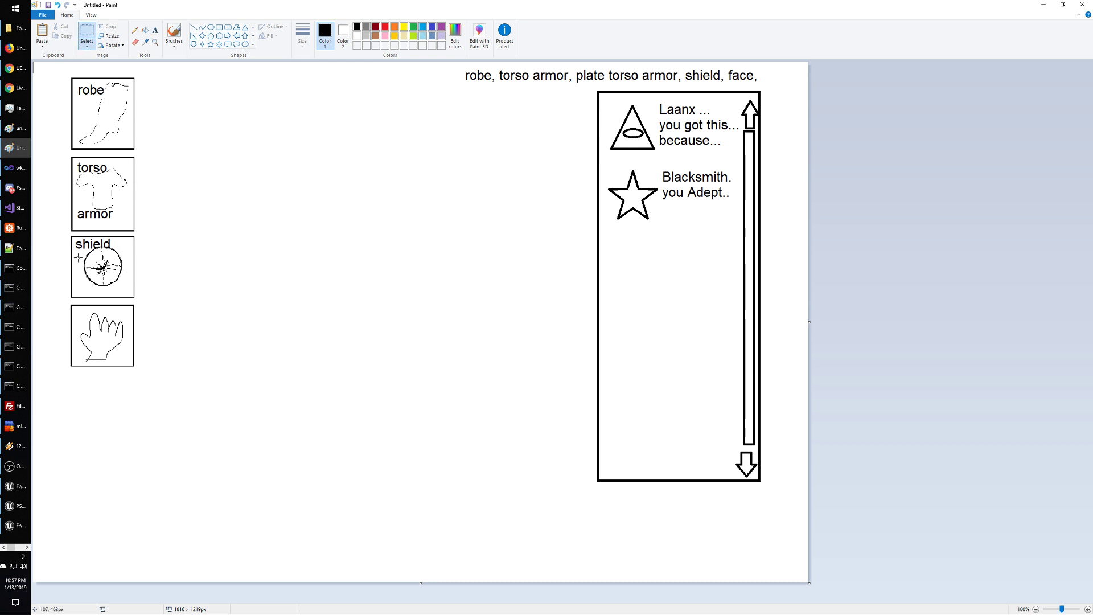
mouse_move(66, 234)
left_mouse_down()
mouse_move(139, 344)
mouse_move(147, 381)
left_mouse_up()
left_click_drag(124, 288, 124, 361)
left_click(148, 317)
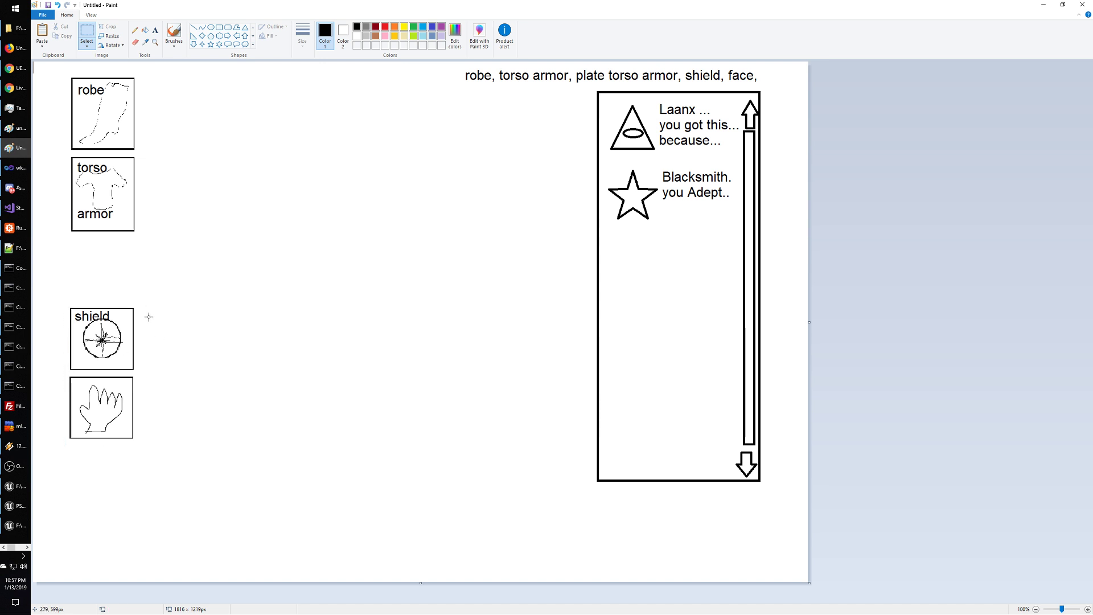
- Duplicate the labelled shield frame into the gap below the torso armor frame and clear the copy's contents, keeping its border
left_click_drag(66, 304, 138, 372)
key("ctrl+c")
key("ctrl+v")
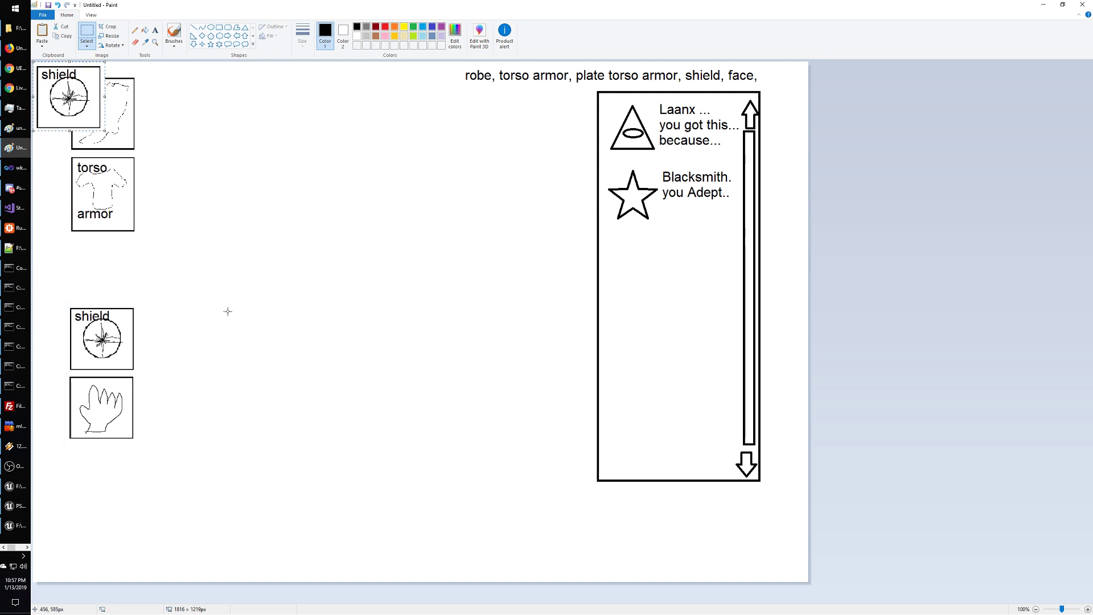
left_click_drag(78, 117, 112, 291)
left_click(253, 307)
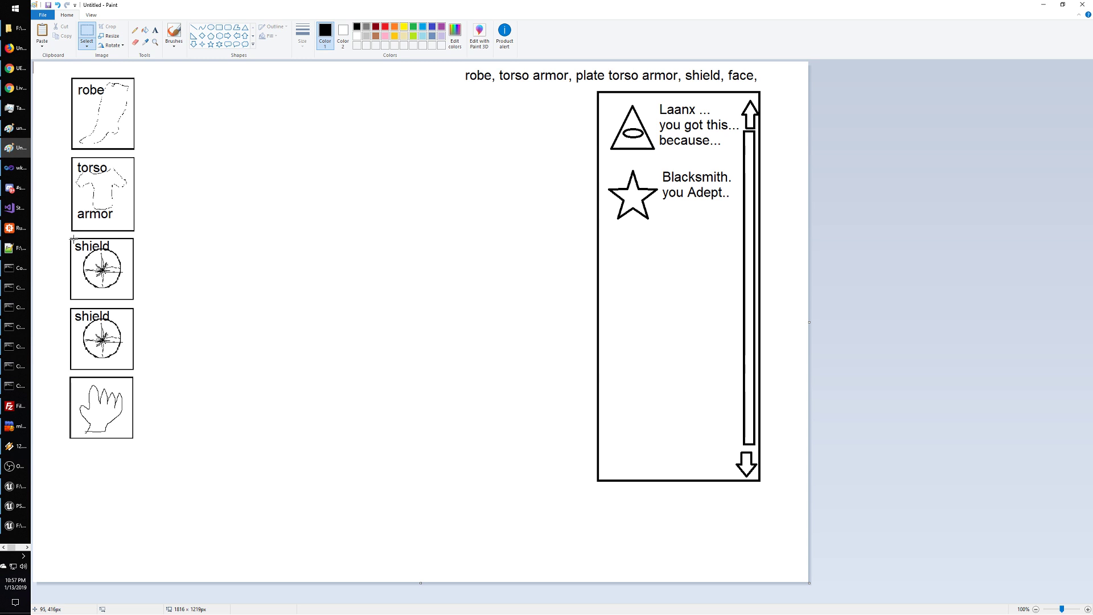
left_click_drag(72, 238, 128, 294)
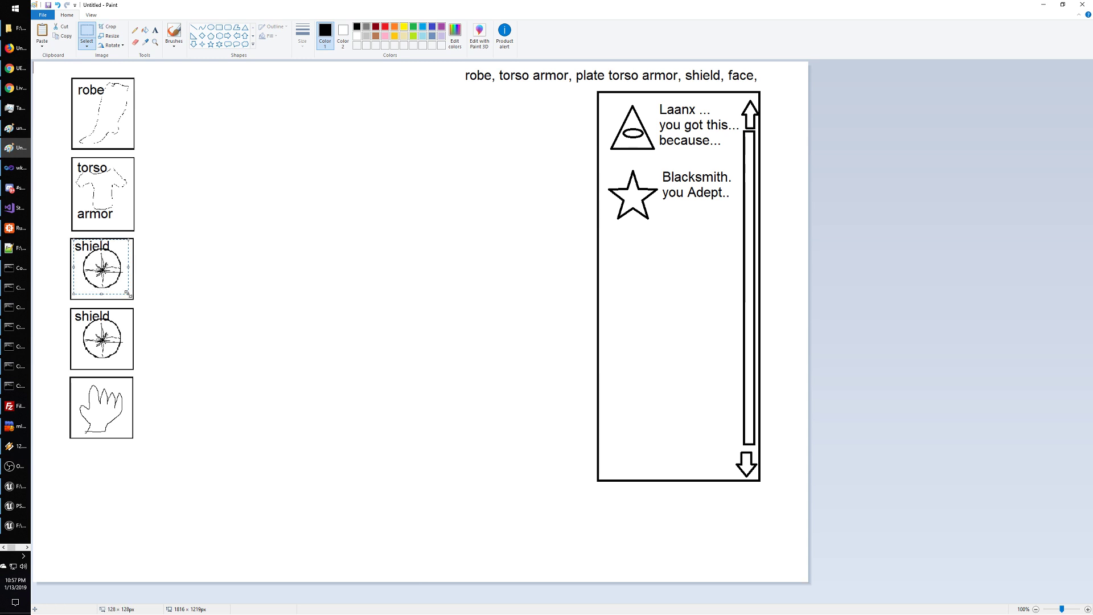
key("Delete")
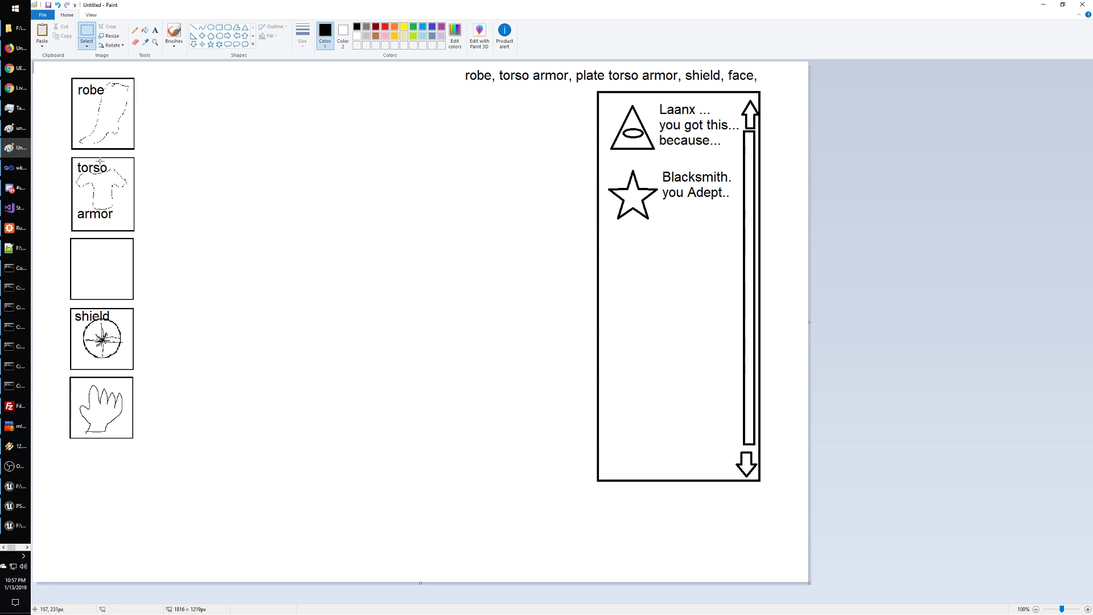
- Label the empty third frame with "plate" near its upper edge and "armor" in its lower part
left_click(155, 30)
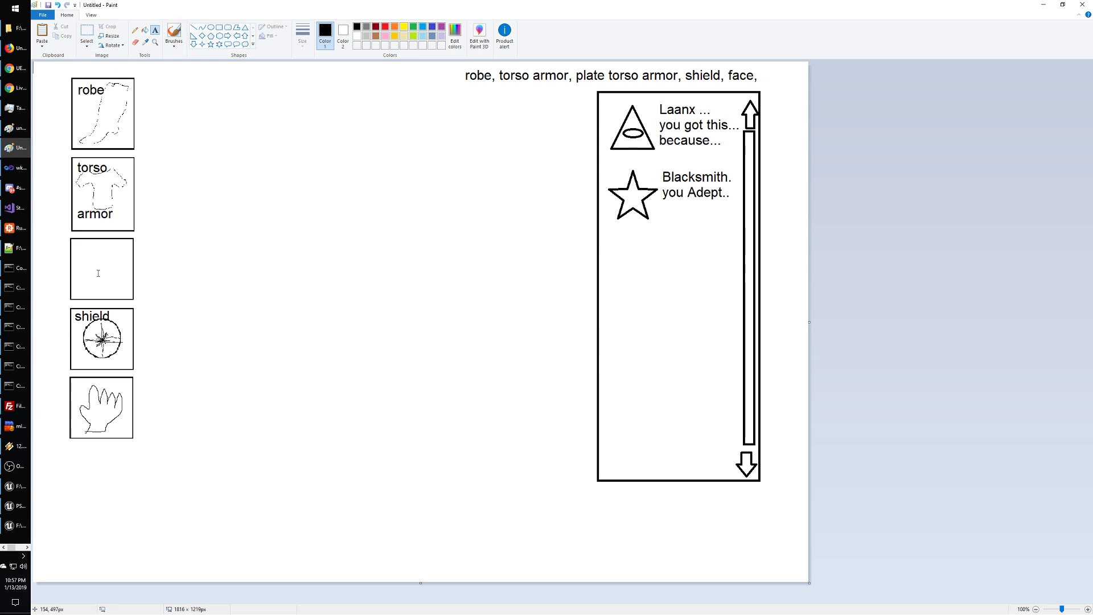
left_click(77, 251)
type("plate")
key("Return")
key("Return")
key("Return")
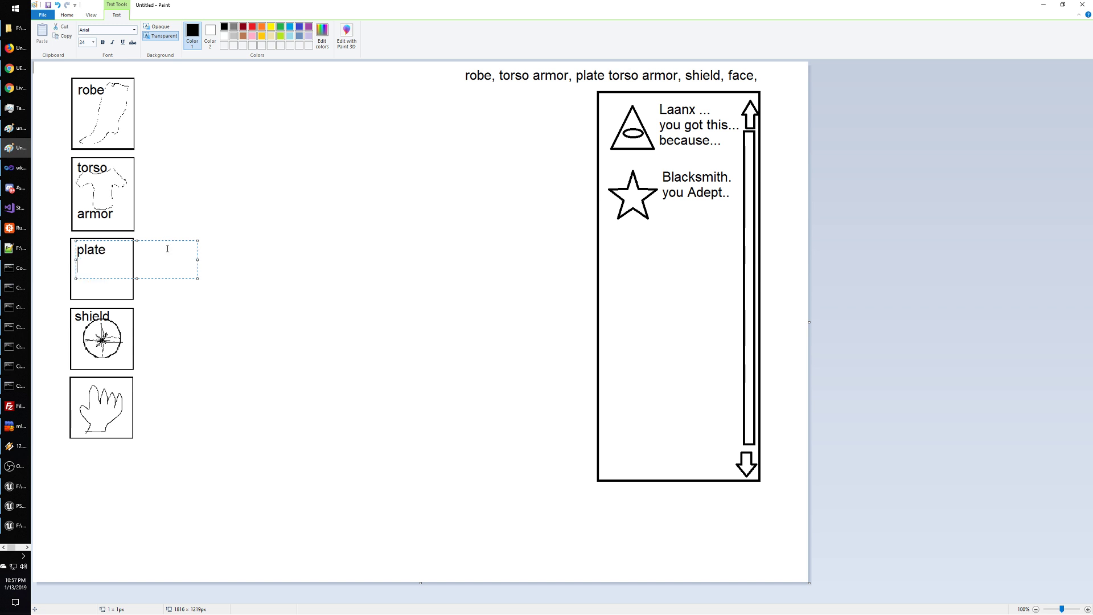
type("armot")
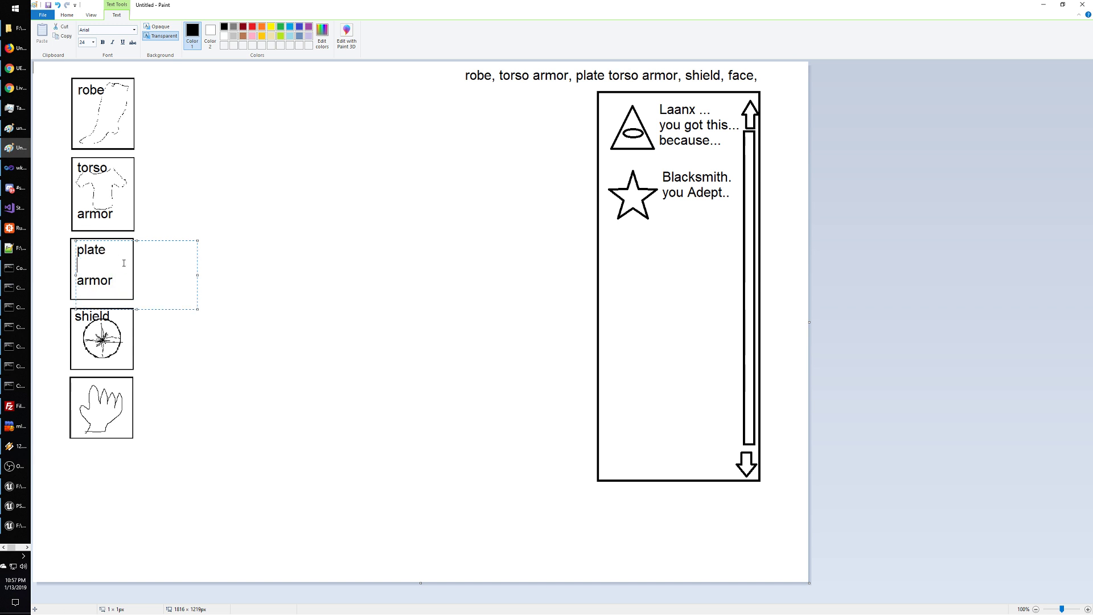
key("Return")
key("BackSpace")
left_click(293, 266)
- Sketch a freehand plate torso armor outline with shoulder details inside the plate armor frame
left_click(136, 31)
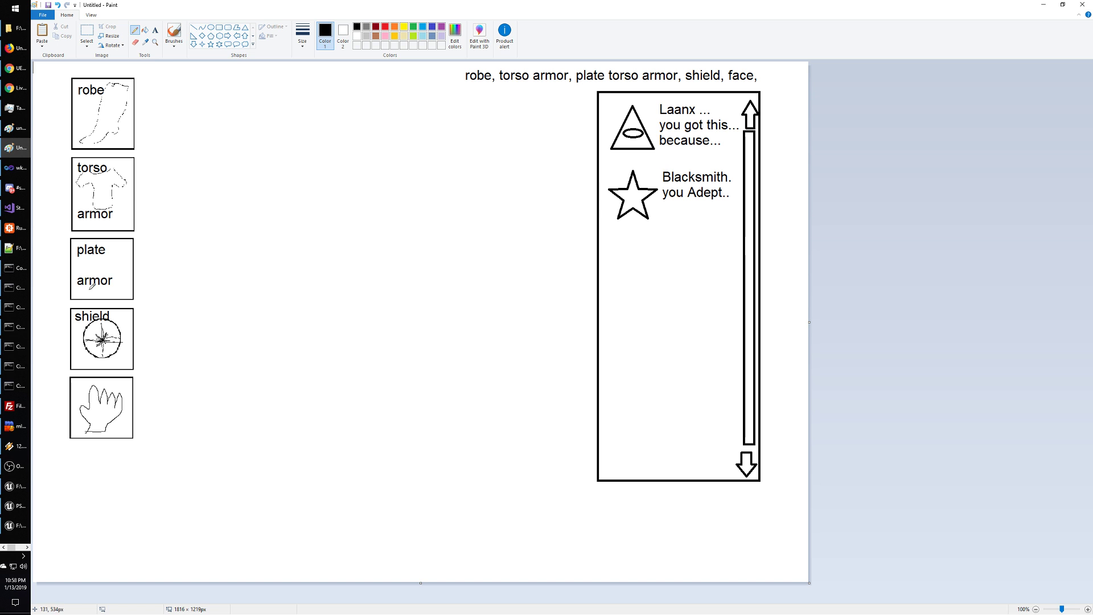
mouse_move(83, 294)
left_mouse_down()
mouse_move(74, 262)
mouse_move(107, 251)
mouse_move(119, 258)
mouse_move(109, 268)
mouse_move(116, 292)
mouse_move(82, 294)
left_mouse_up()
mouse_move(111, 259)
left_mouse_down()
mouse_move(76, 259)
mouse_move(103, 262)
left_mouse_up()
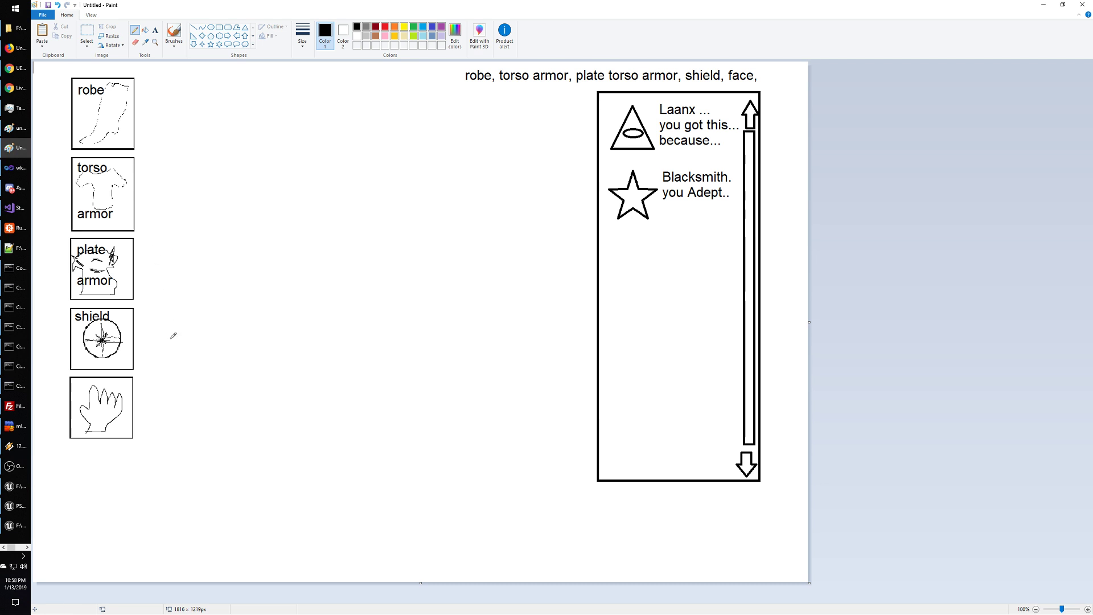
- Label the glove frame "Brush add to world" on four lines, with the text box narrowed and shifted to fit the frame
left_click(155, 30)
left_click(73, 377)
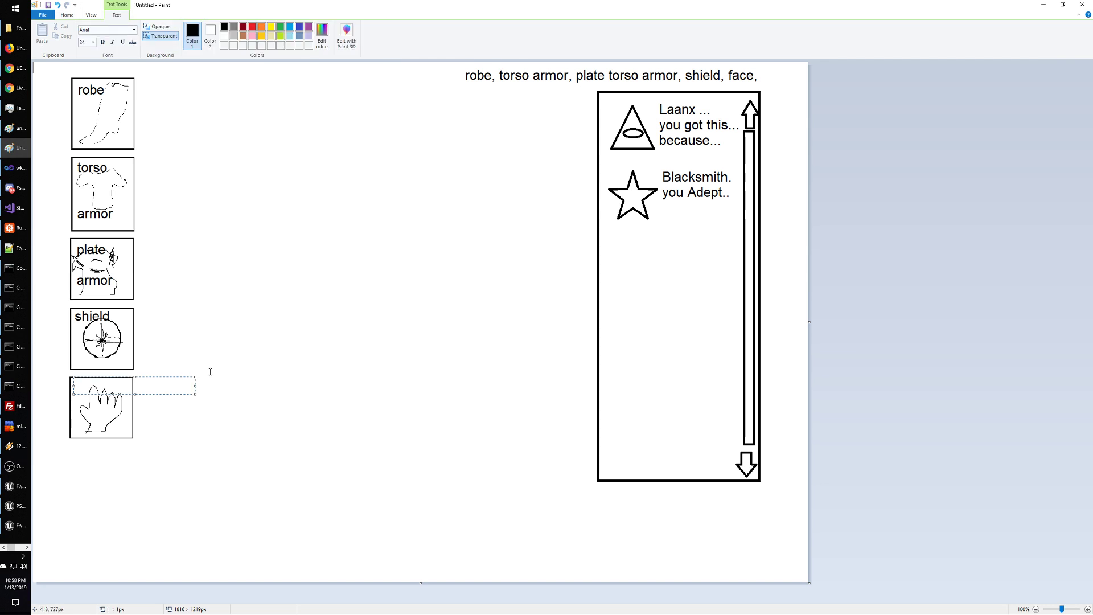
left_click(300, 371)
left_click(75, 379)
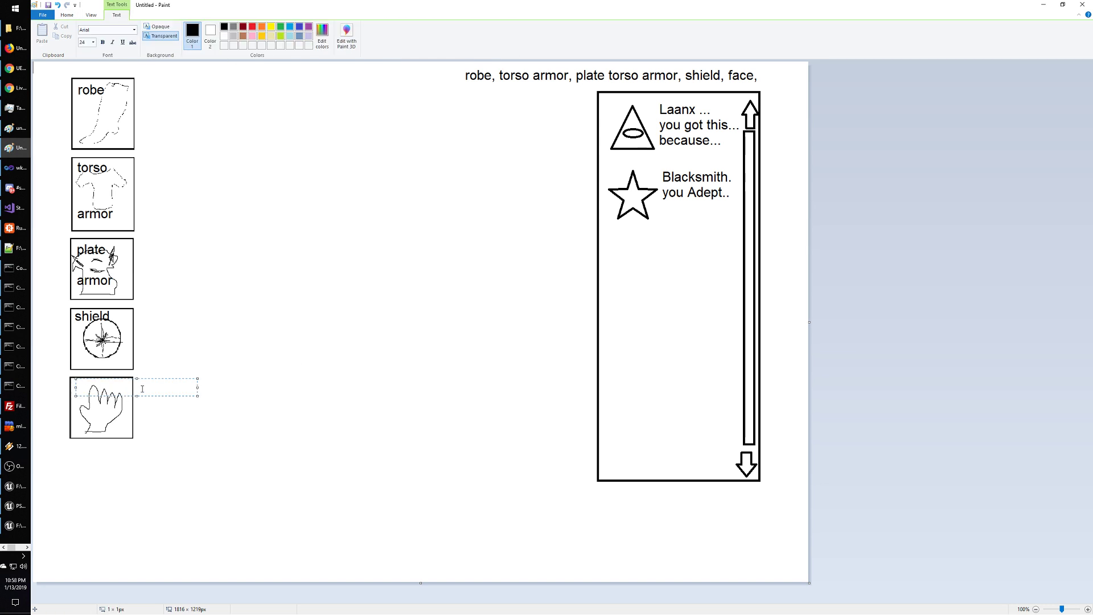
type("Brush")
key("Return")
type("add")
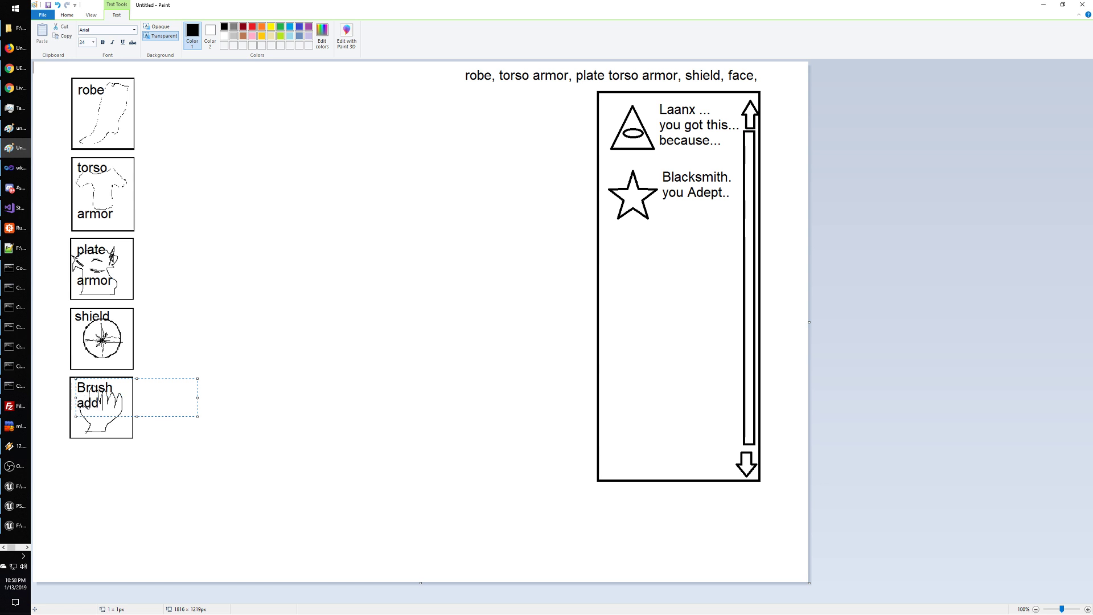
key("Return")
type("to")
key("Return")
type("worlk")
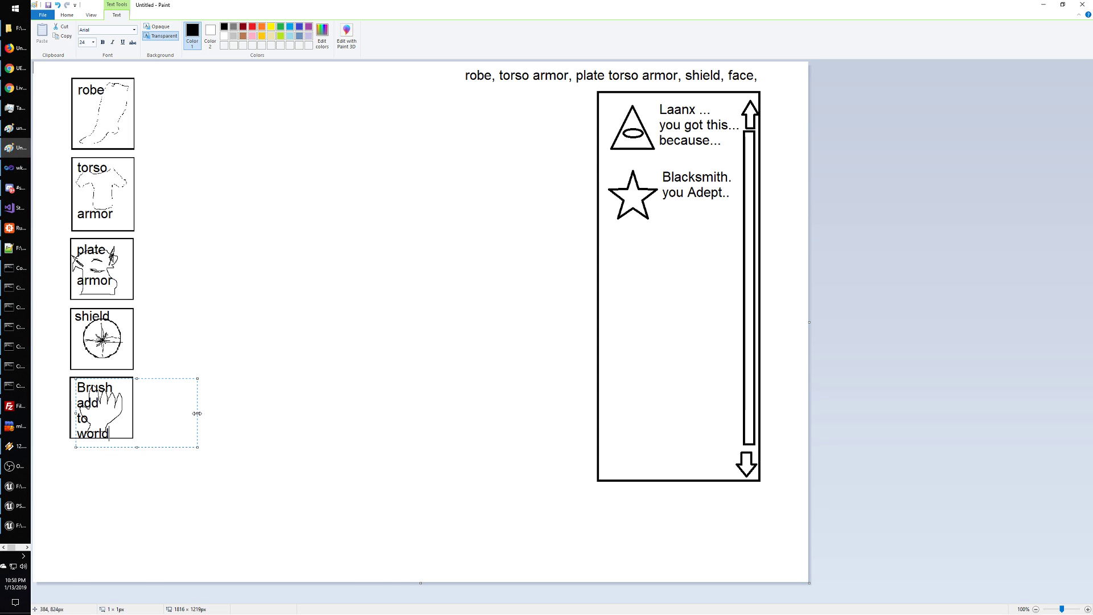
left_click_drag(198, 412, 125, 417)
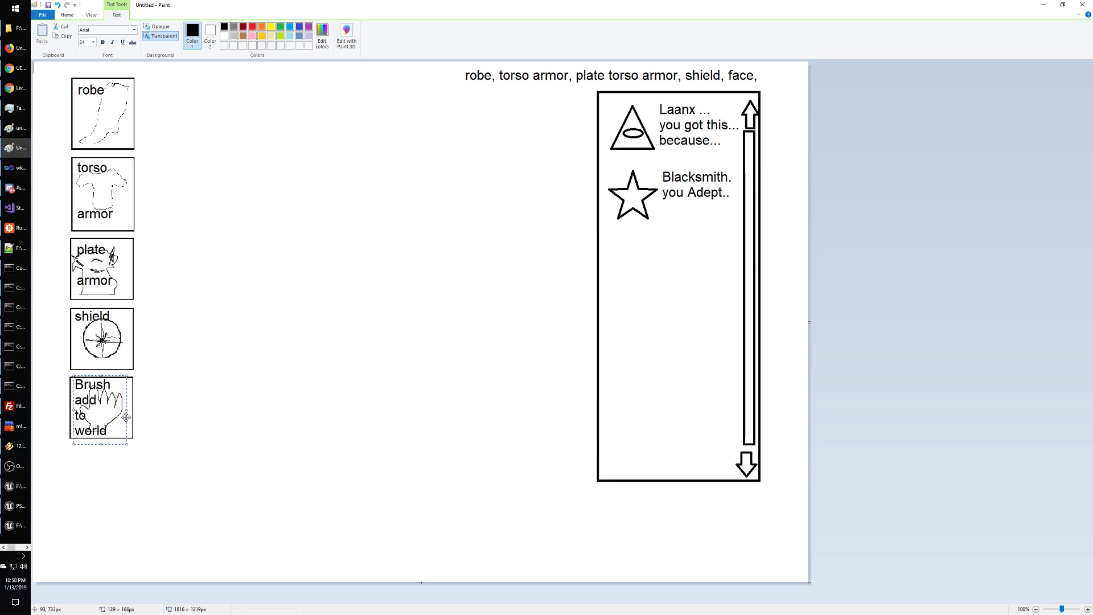
left_click(209, 406)
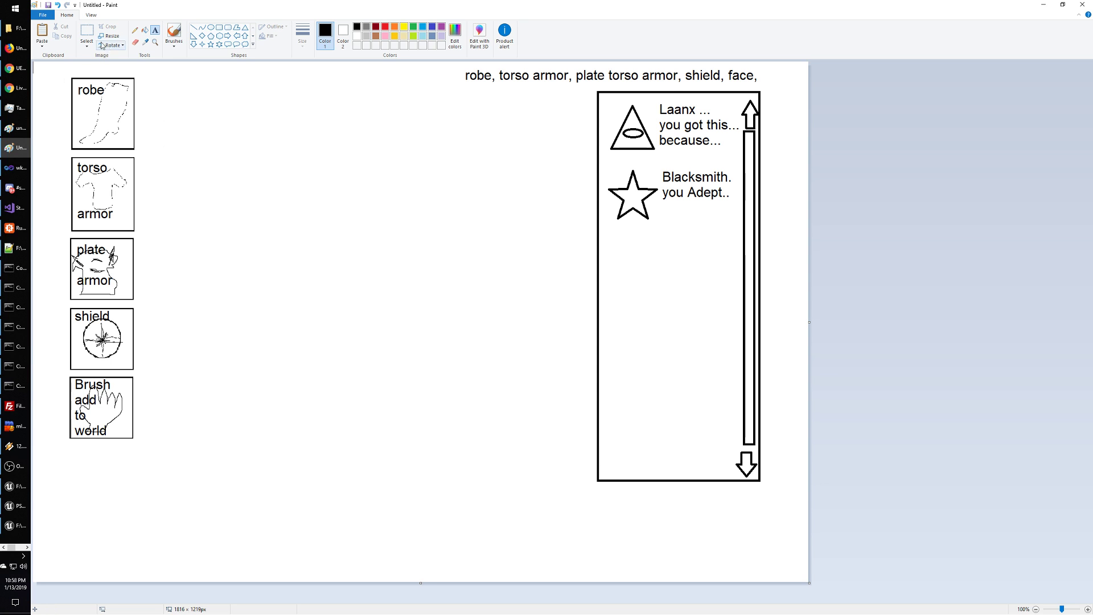
- Move the whole column of five item frames slightly down and left to make room for a heading
left_click(87, 33)
left_click_drag(66, 74, 149, 451)
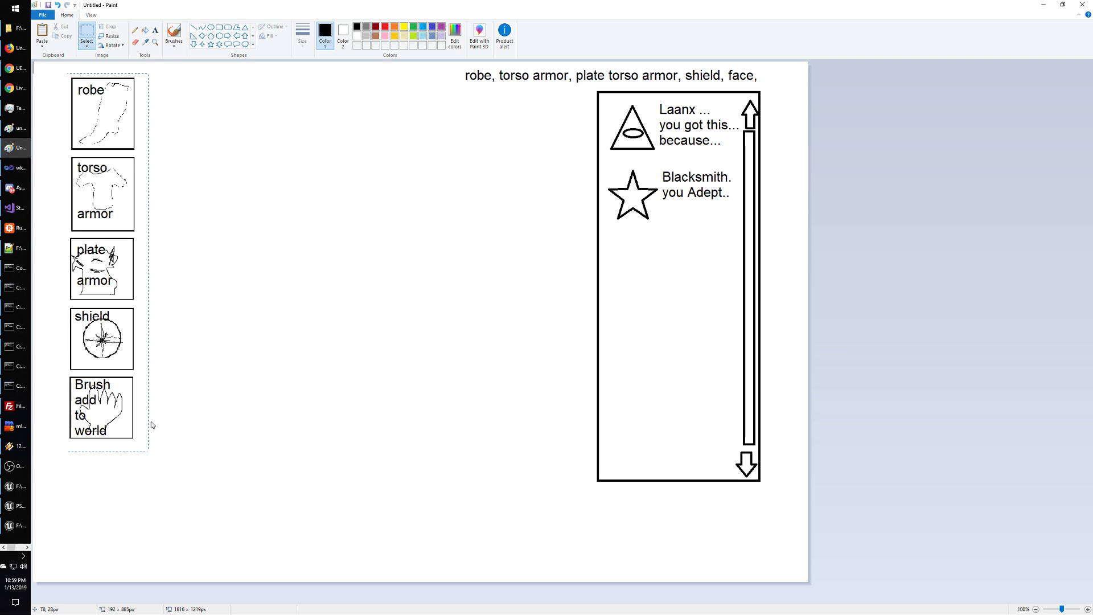
mouse_move(100, 218)
left_mouse_down()
mouse_move(100, 245)
mouse_move(95, 235)
left_mouse_up()
left_click(253, 201)
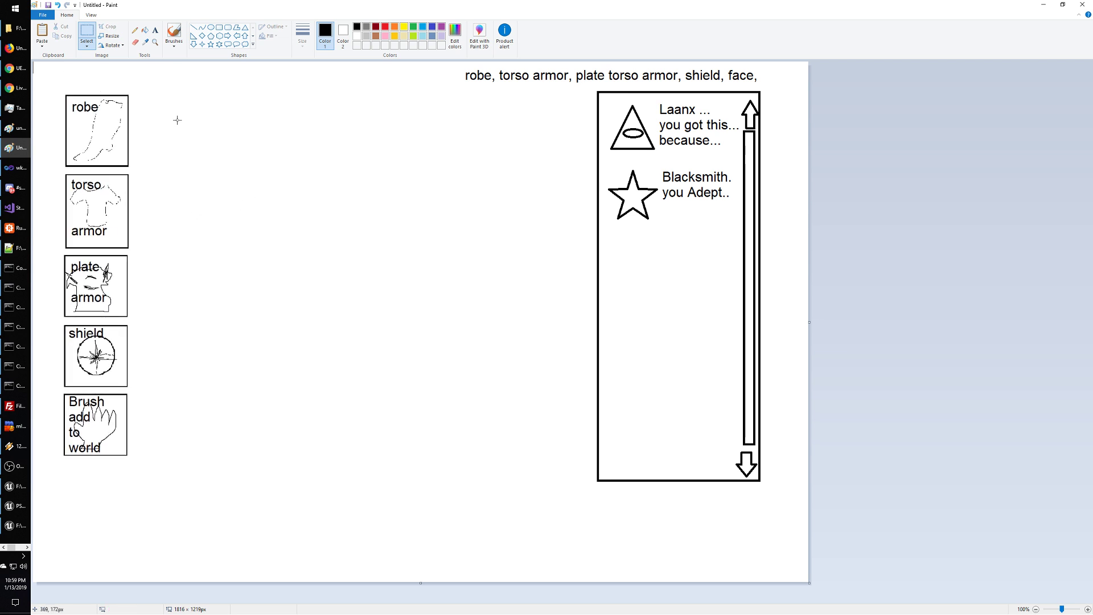
- Add the heading "Location" above the item column and the heading "Assigned" beside it on the same line
left_click(155, 30)
left_click(65, 75)
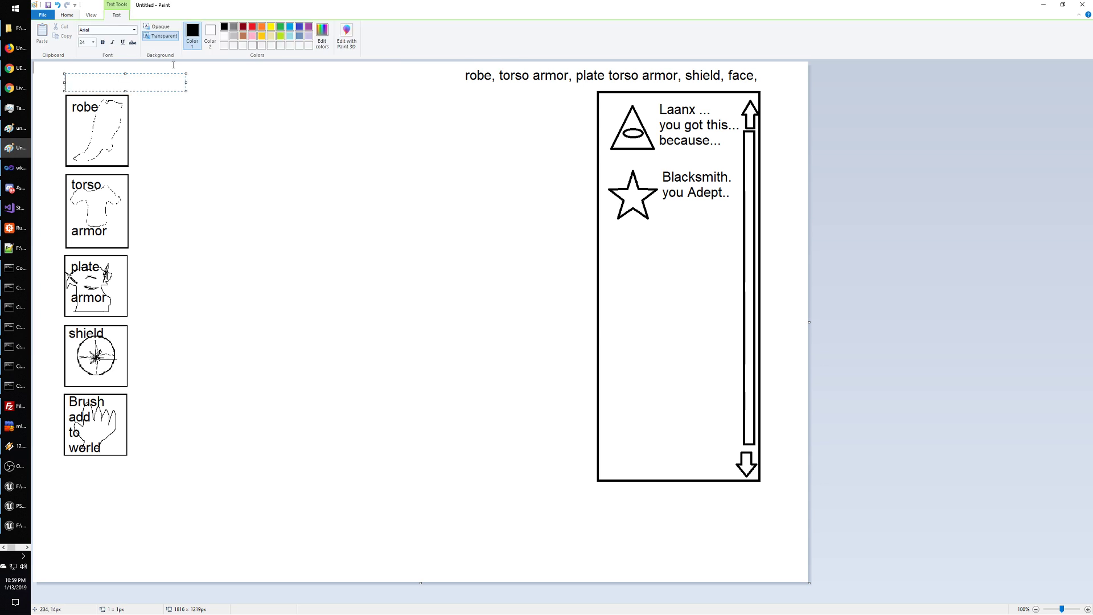
type("Location")
left_click(257, 135)
left_click(145, 82)
type("A")
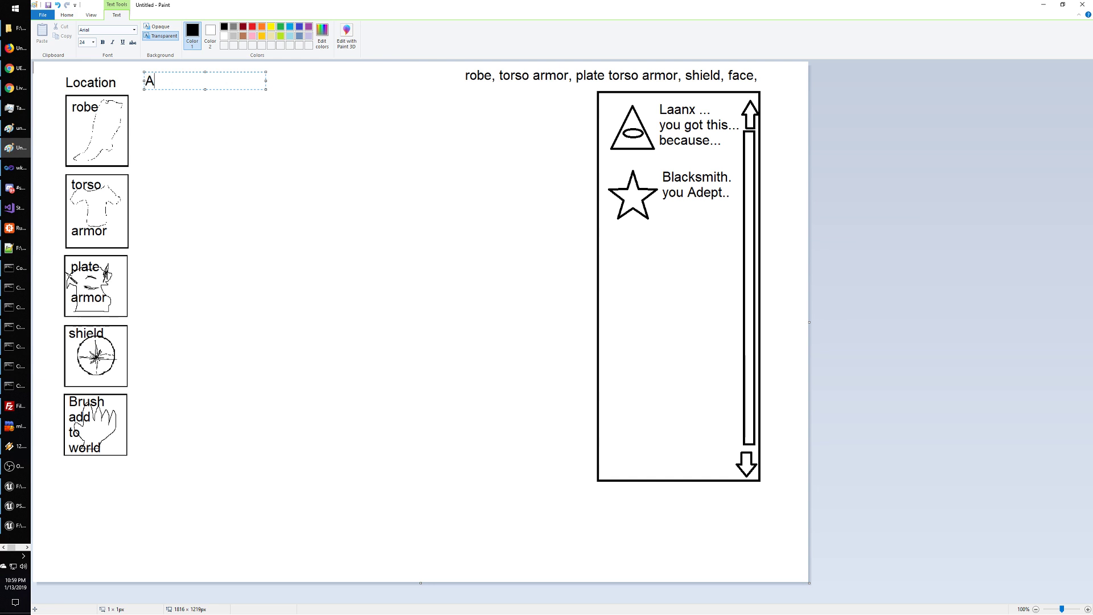
type("ssigned")
left_click_drag(219, 90, 222, 91)
left_click(216, 66)
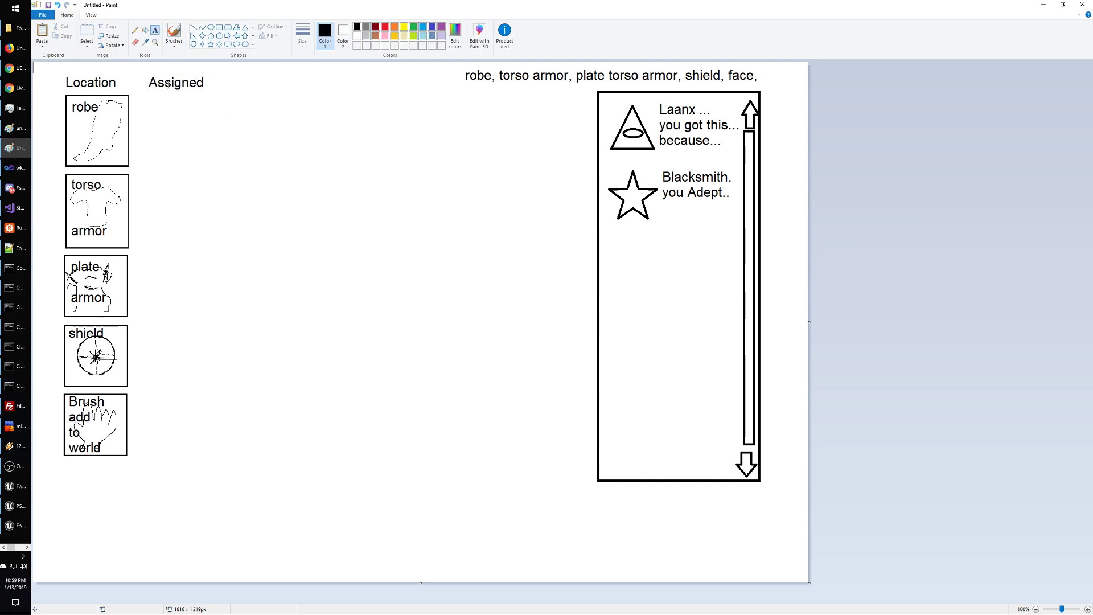
- Draw an empty rectangle of about 162 × 166 px under the "Assigned" heading, beside the robe frame
left_click(218, 27)
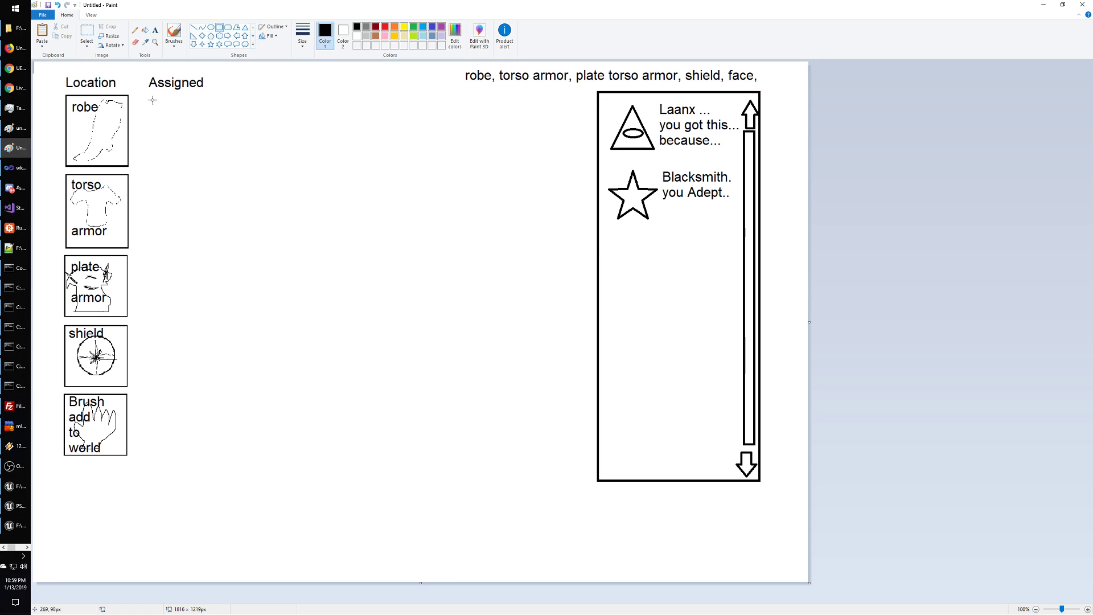
mouse_move(149, 94)
left_mouse_down()
mouse_move(219, 147)
mouse_move(219, 167)
left_mouse_up()
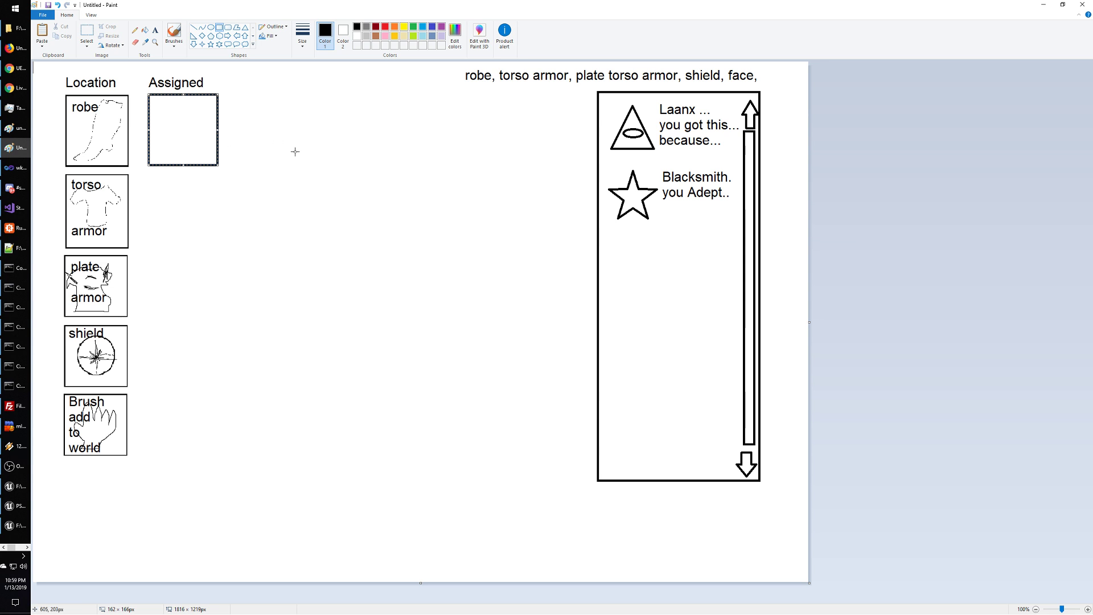
left_click(281, 161)
- Copy the empty assigned slot four times and stack the copies below it, one beside each remaining item frame
left_click(95, 32)
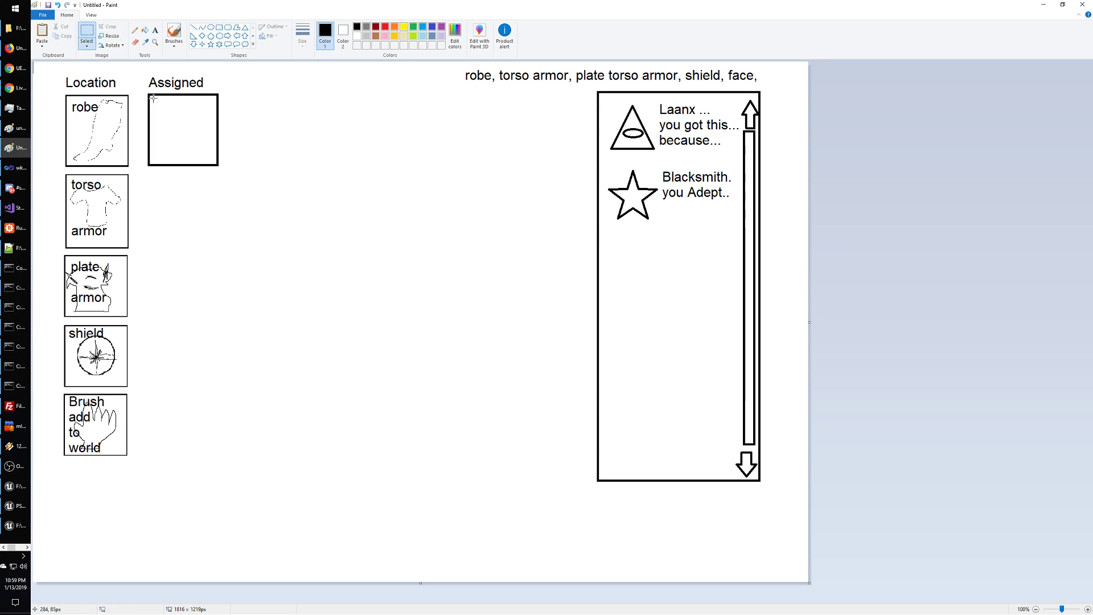
left_click_drag(146, 91, 222, 169)
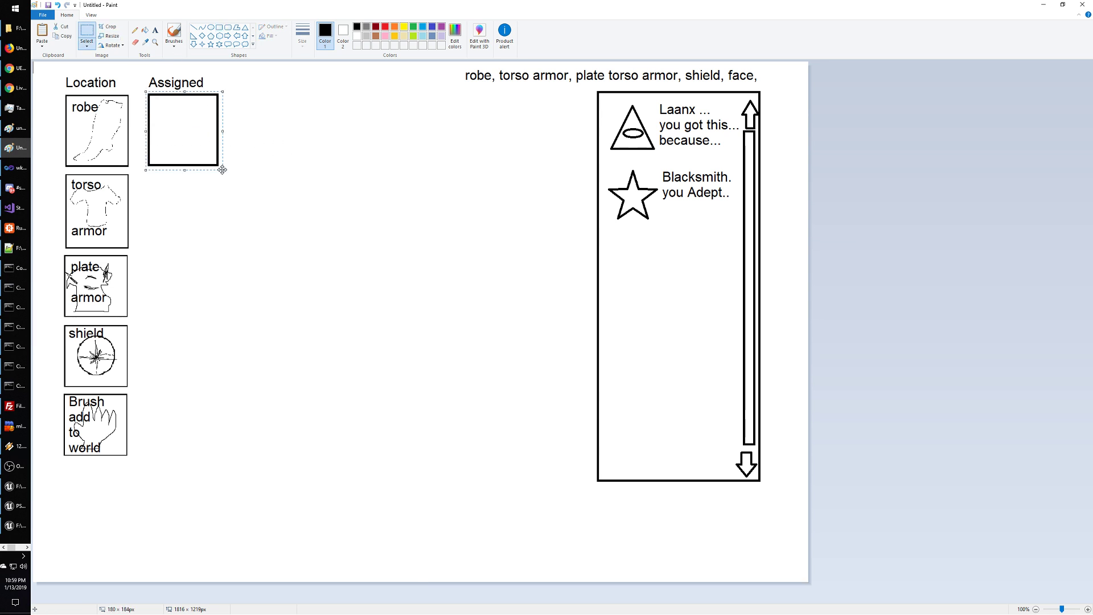
left_click(301, 146)
key("ctrl+v")
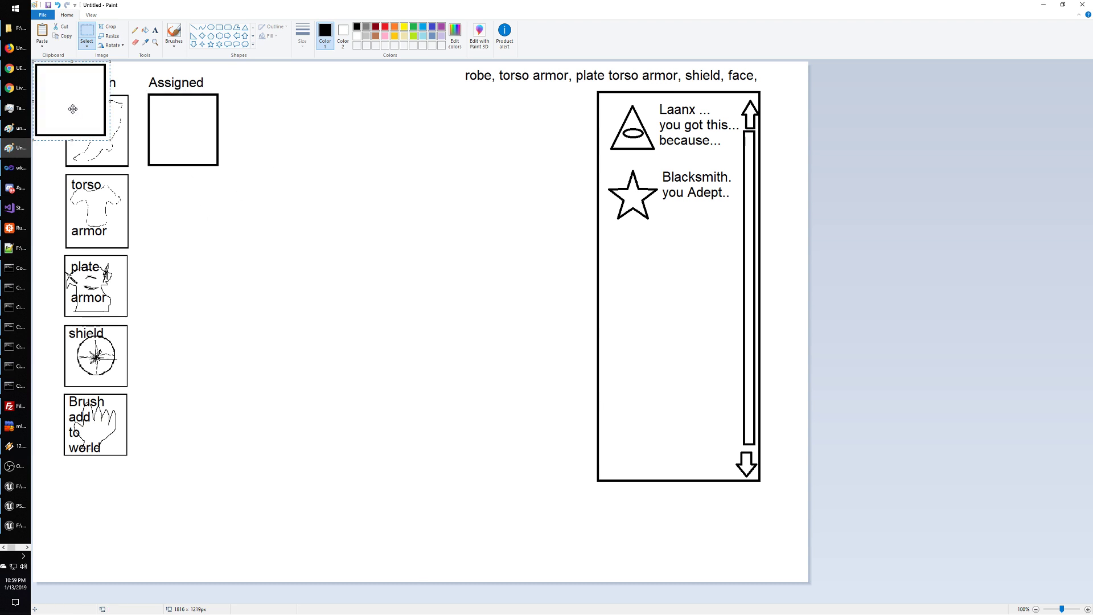
left_click_drag(72, 109, 178, 217)
key("ctrl+v")
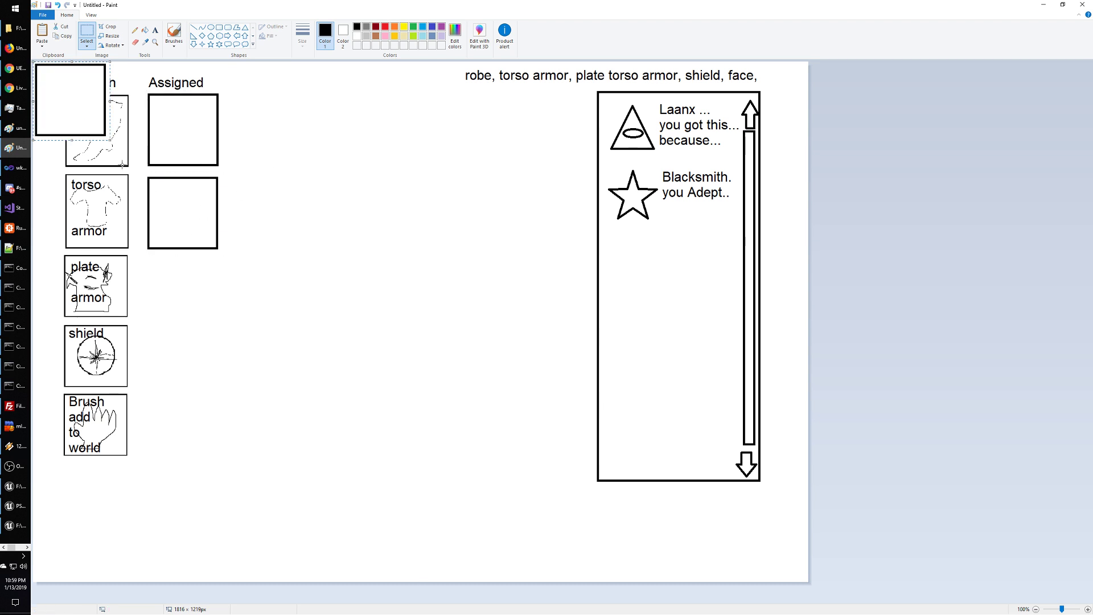
left_click_drag(71, 109, 189, 311)
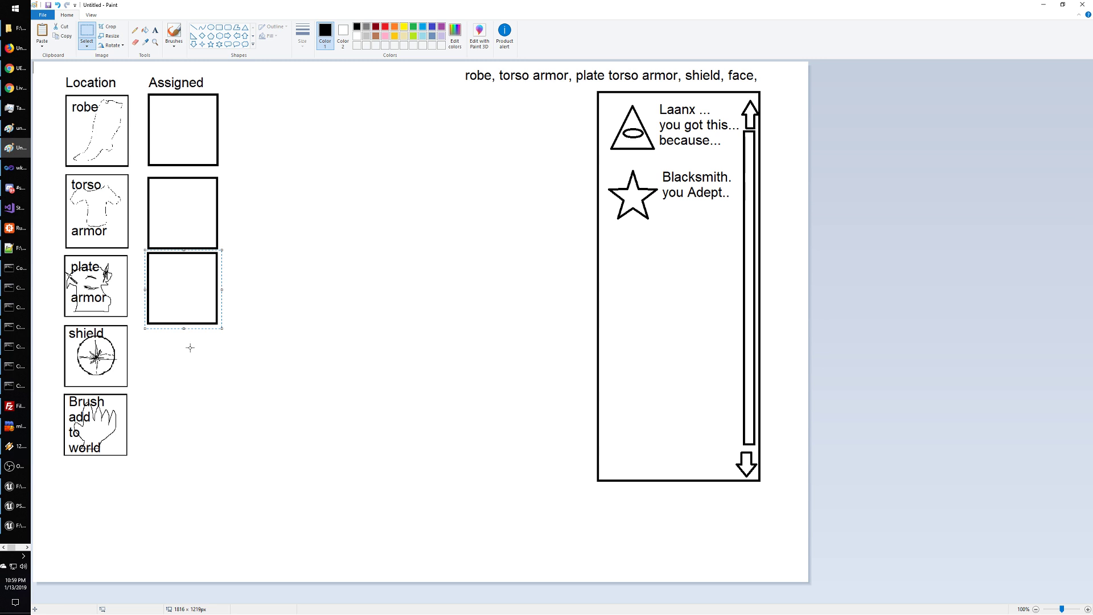
key("ctrl+v")
left_click_drag(72, 109, 178, 390)
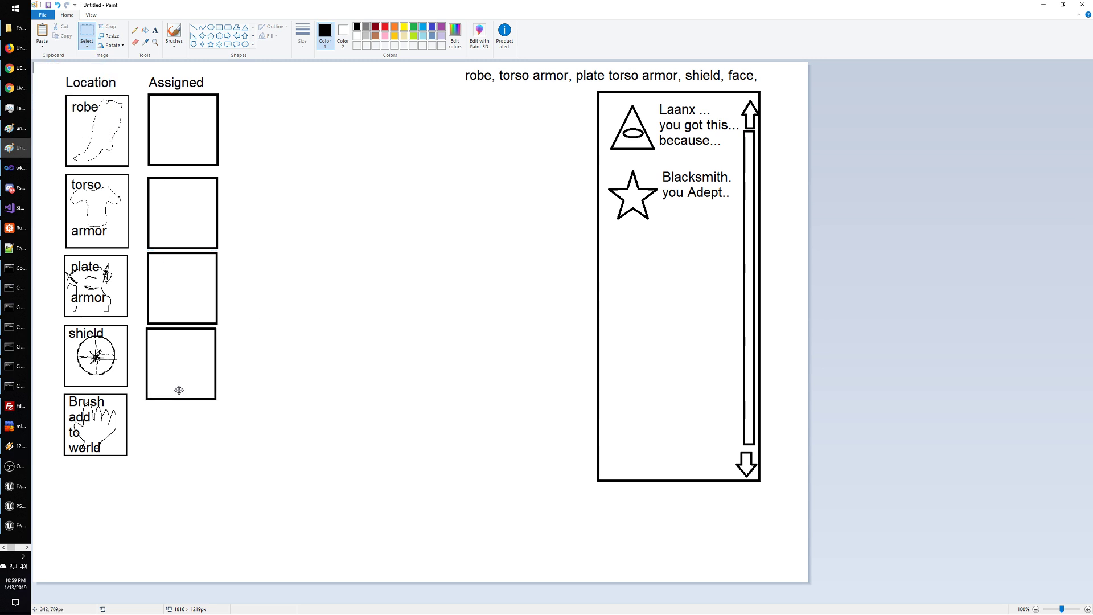
key("ctrl+v")
left_click_drag(69, 109, 182, 454)
left_click(337, 368)
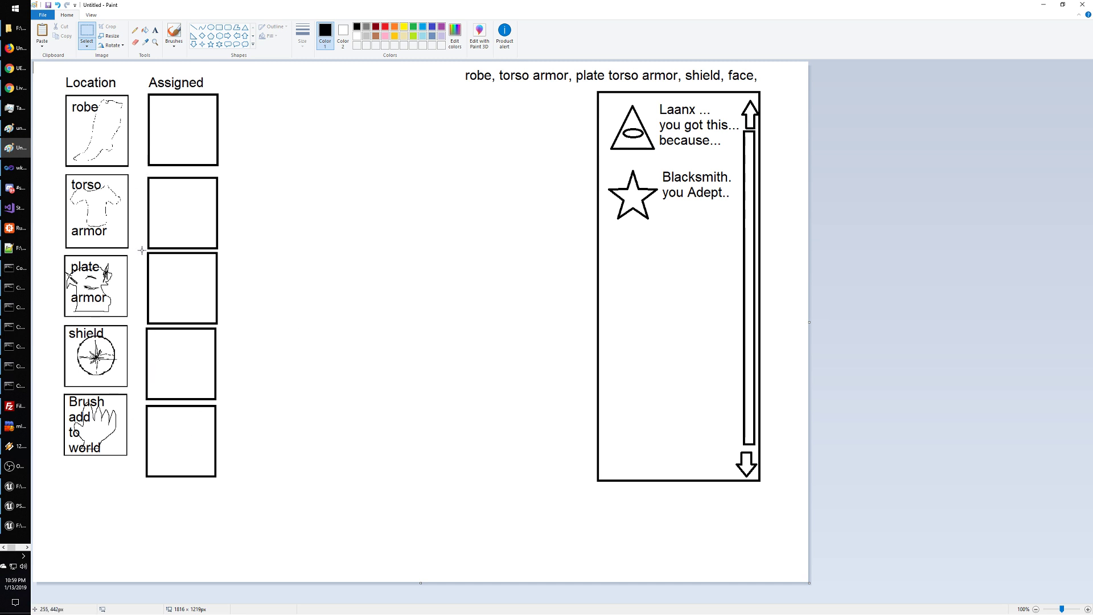
- Shrink the three lower assigned slots and align each with its plate armor, shield or brush frame
left_click_drag(142, 251, 223, 320)
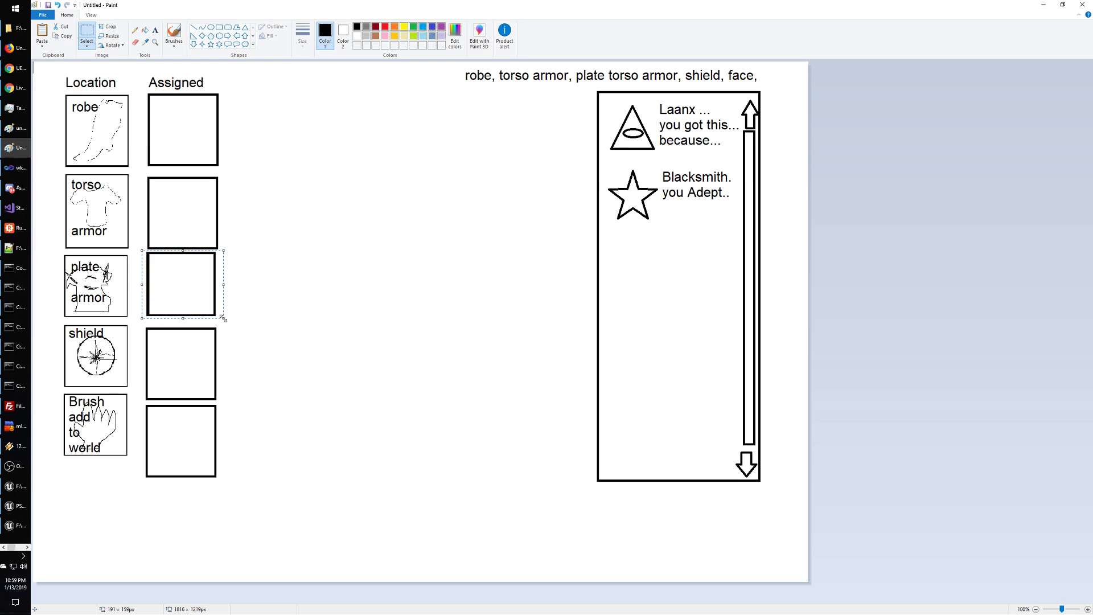
left_click(206, 304)
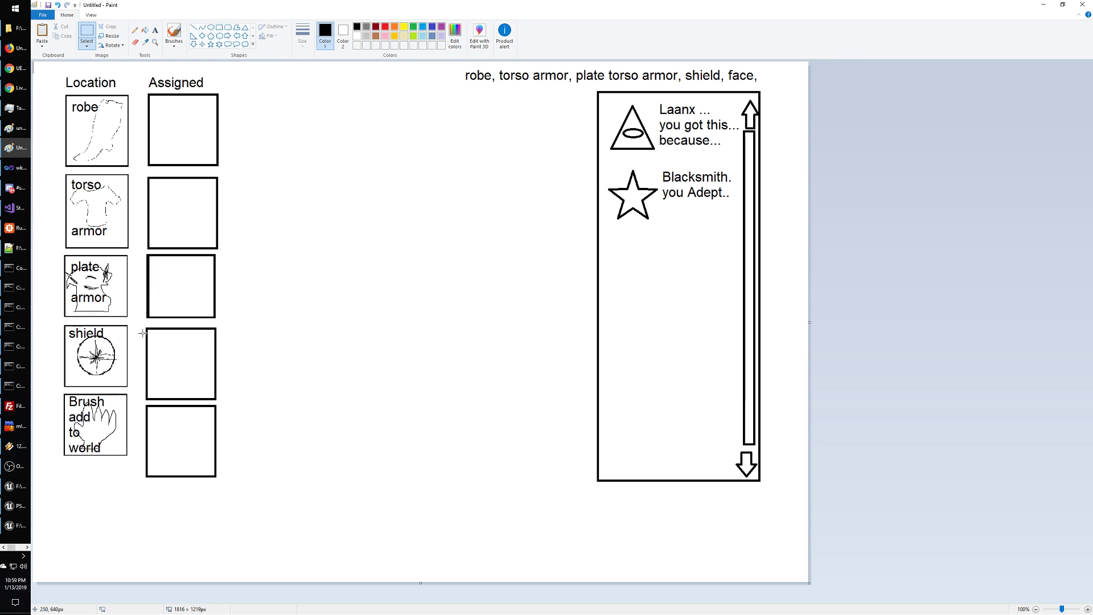
left_click_drag(144, 324, 222, 388)
left_click(235, 405)
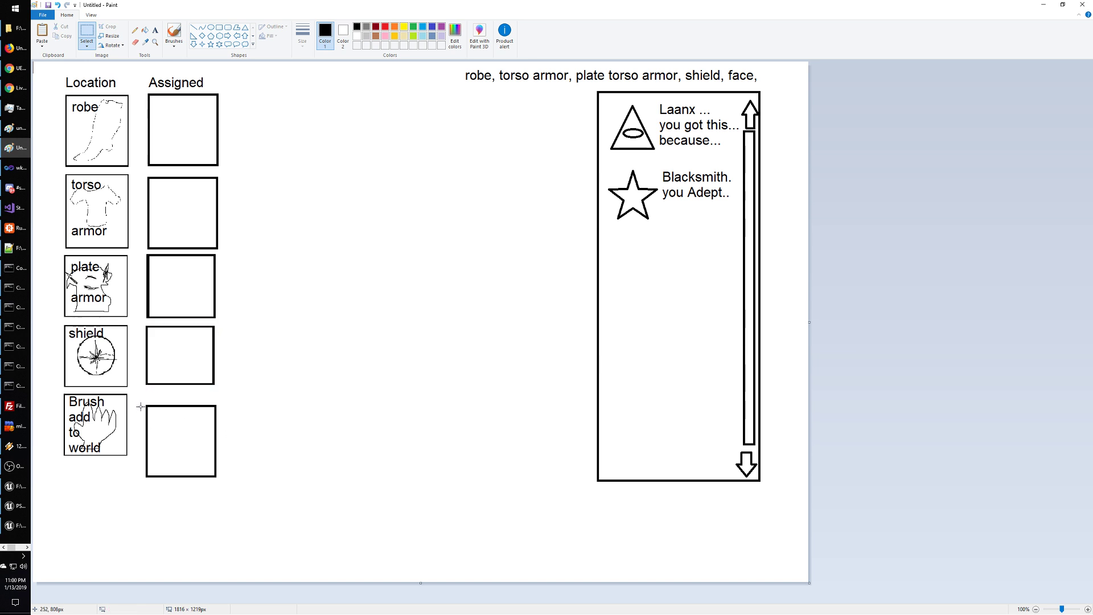
left_click_drag(143, 401, 220, 459)
left_click(245, 418)
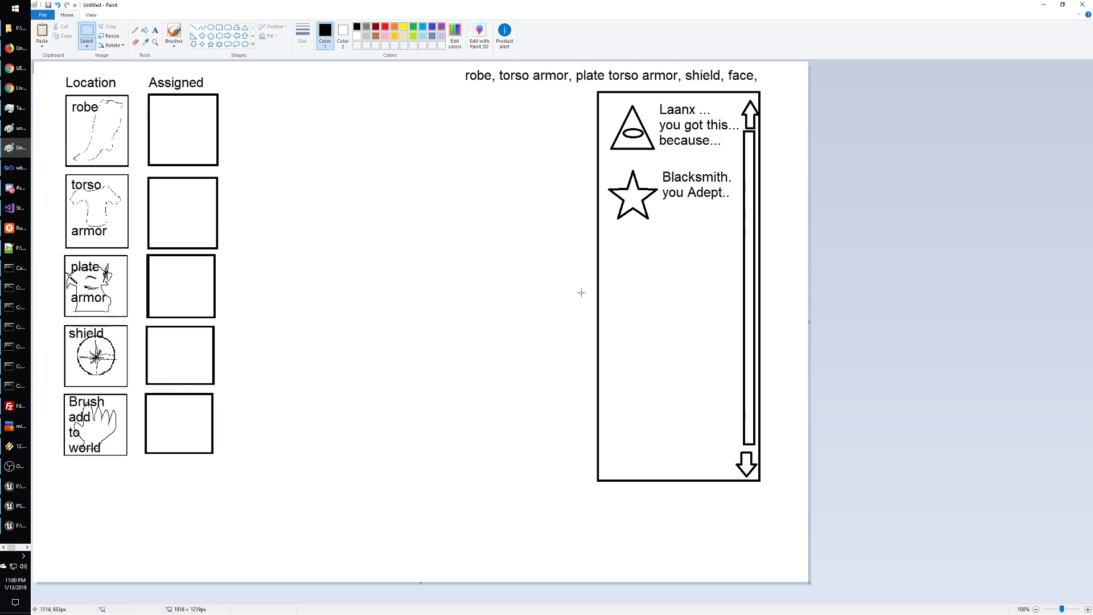
- Copy the Blacksmith star from the decal list into the assigned slot beside the plate armor frame
left_click_drag(607, 164, 659, 223)
key("ctrl+c")
key("ctrl+v")
left_click_drag(76, 124, 186, 297)
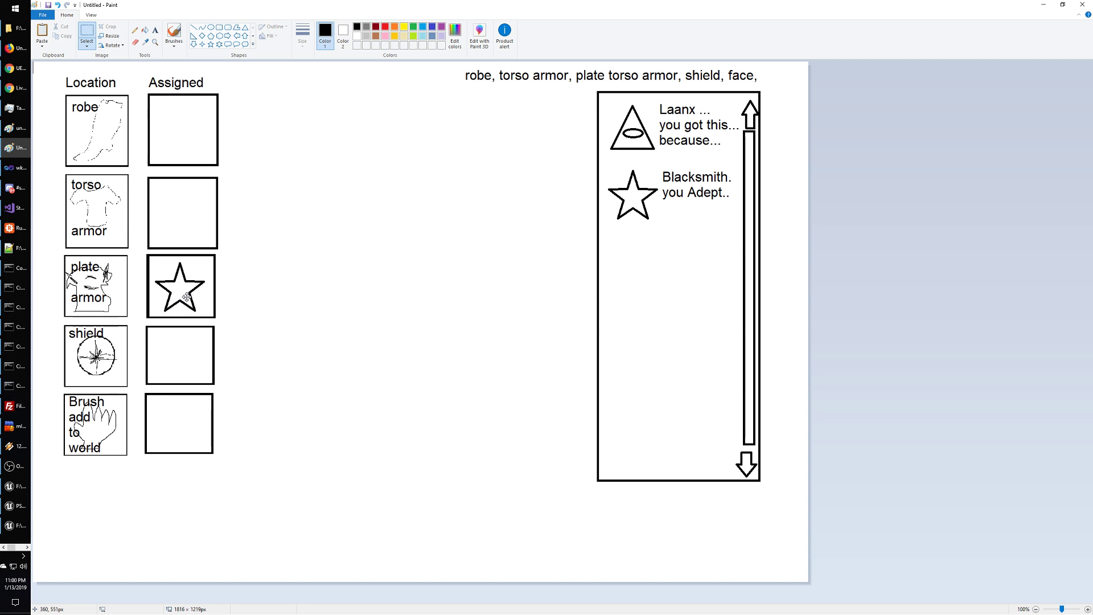
left_click(324, 292)
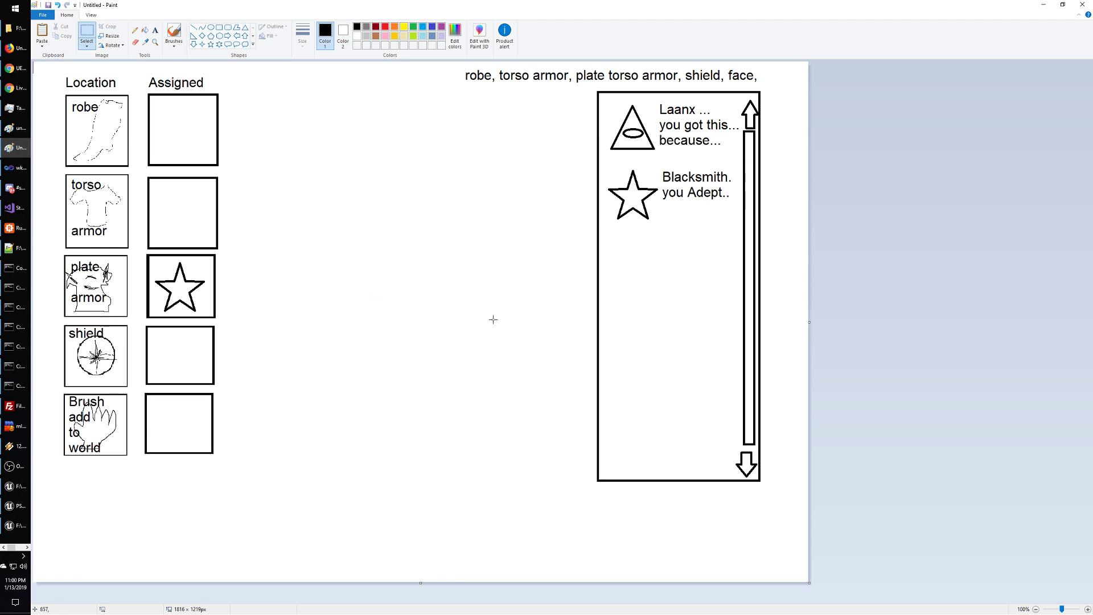
left_click(16, 48)
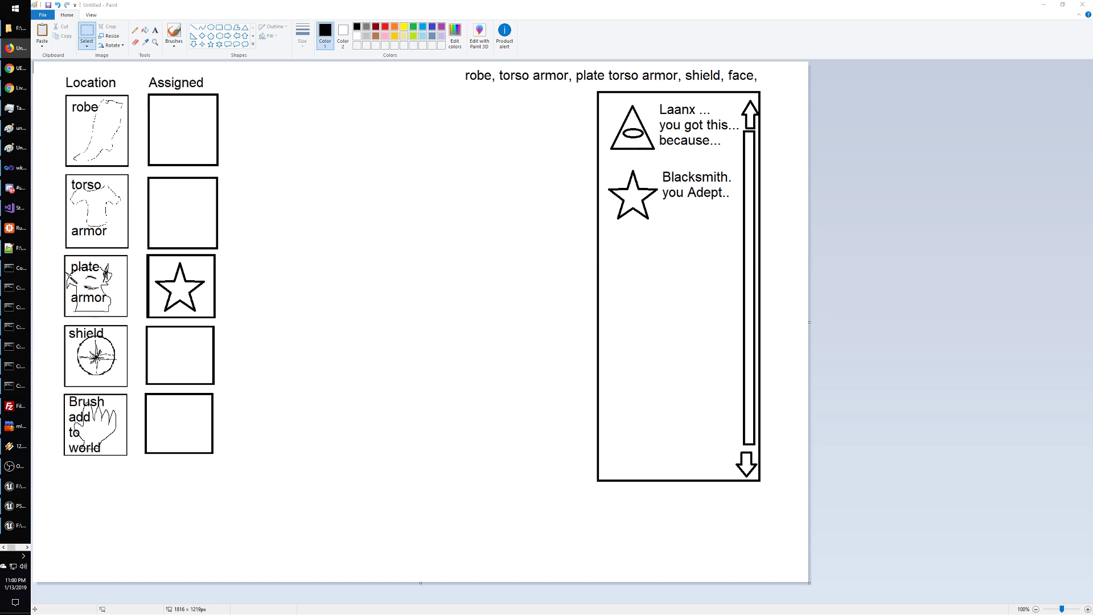
left_click(16, 67)
left_click(16, 88)
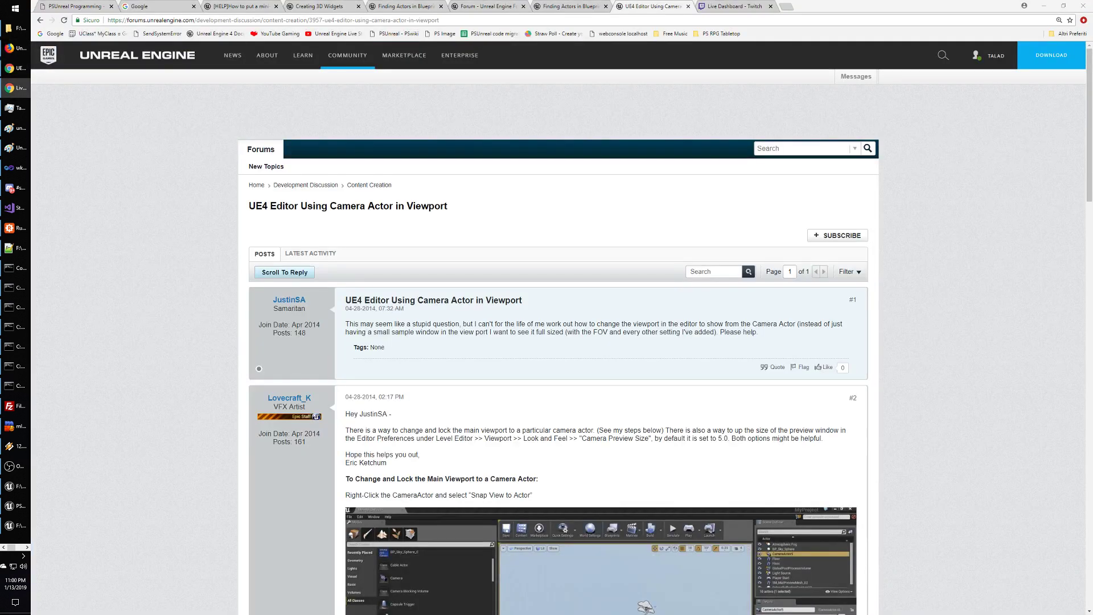
left_click(15, 48)
left_click(21, 146)
left_click(21, 131)
left_click(22, 145)
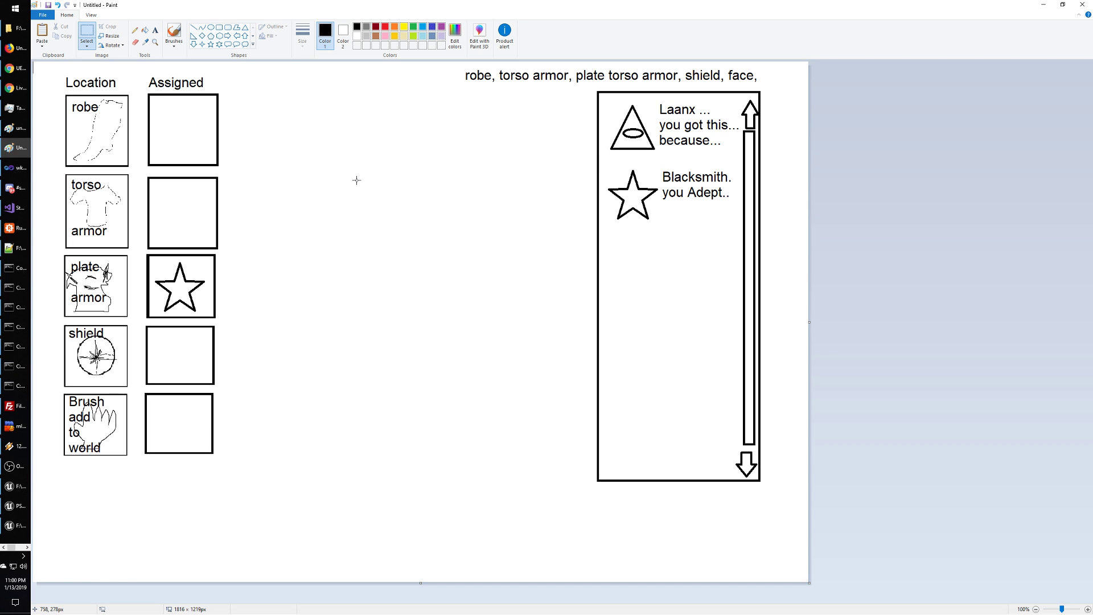
- Save the mockup as a PNG named unreal_mission_decals2.png in the PS folder
left_click(38, 16)
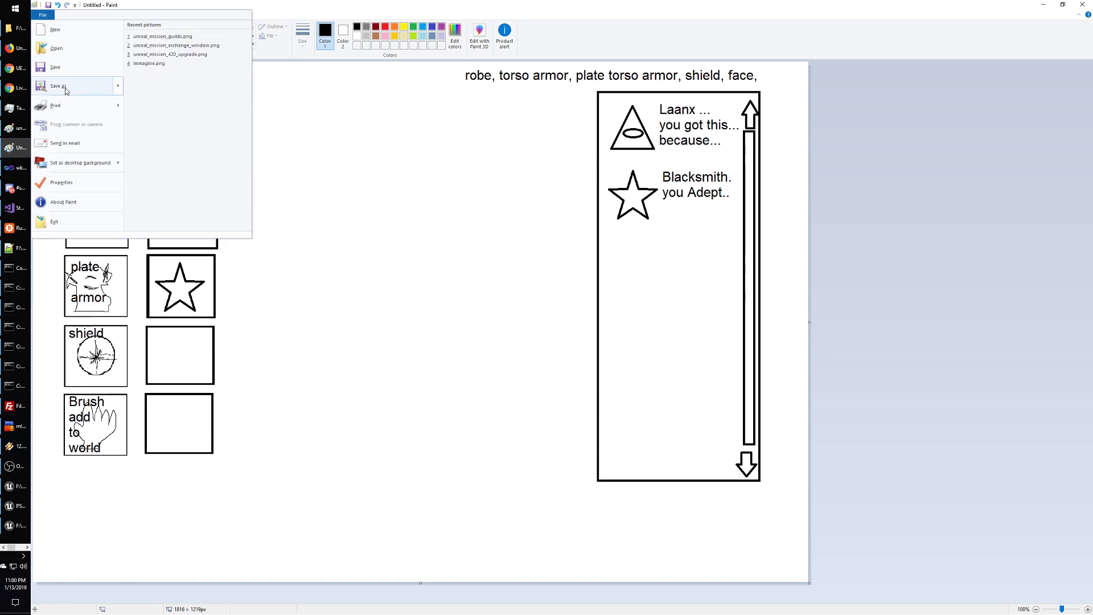
left_click(45, 85)
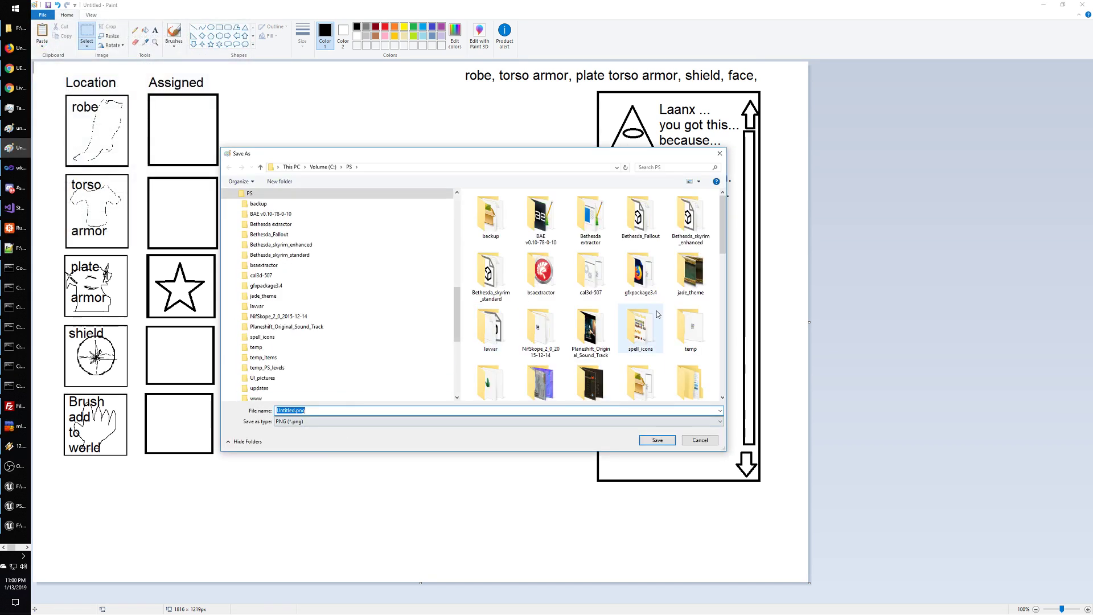
left_click_drag(721, 237, 732, 296)
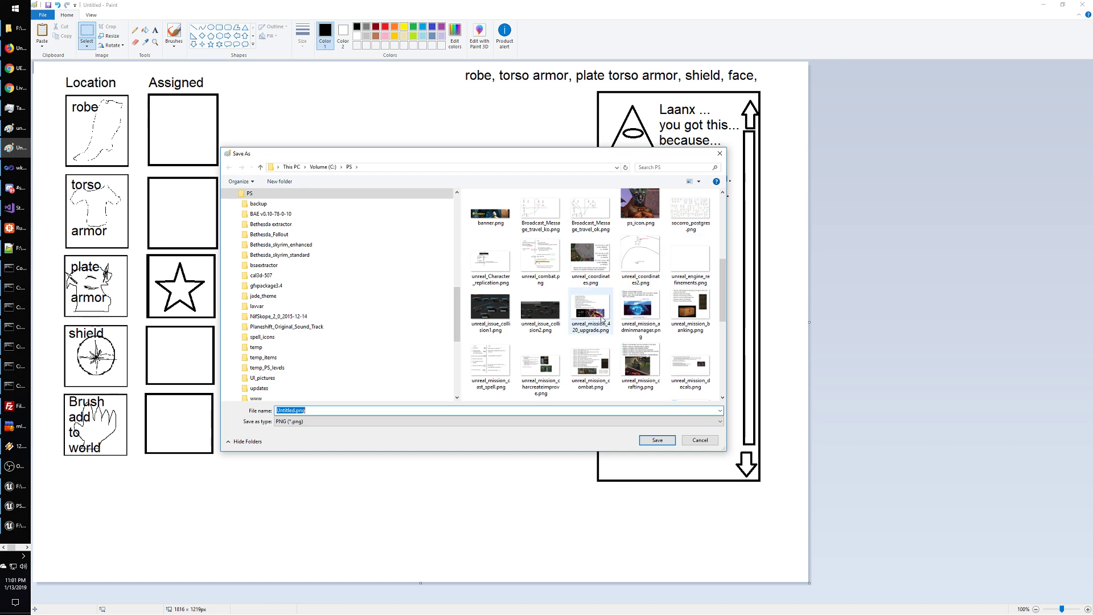
scroll(701, 329, "down", 5)
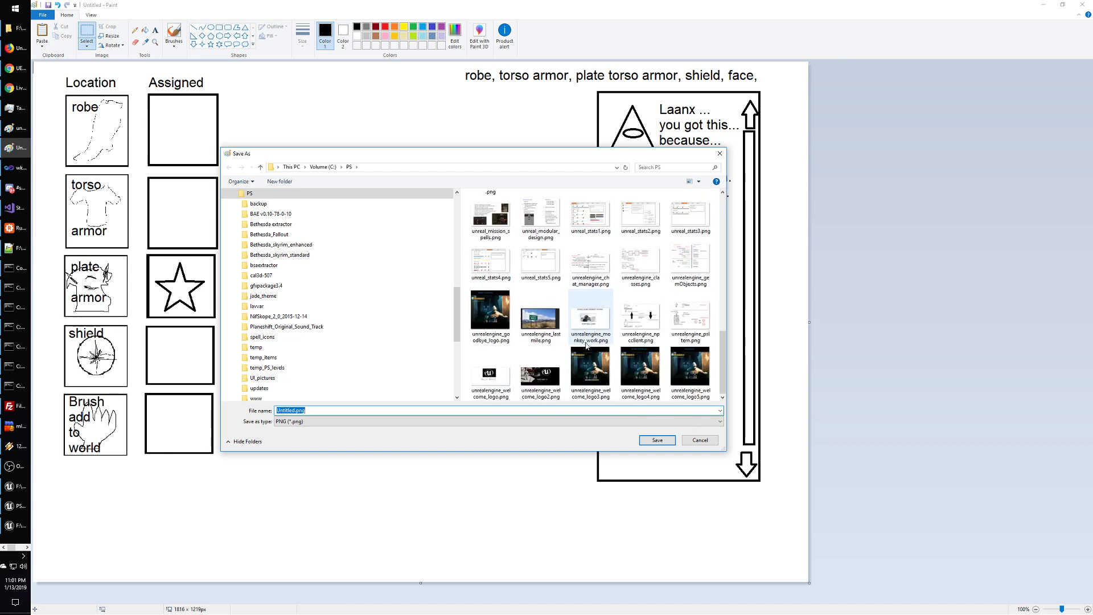
scroll(544, 273, "up", 2)
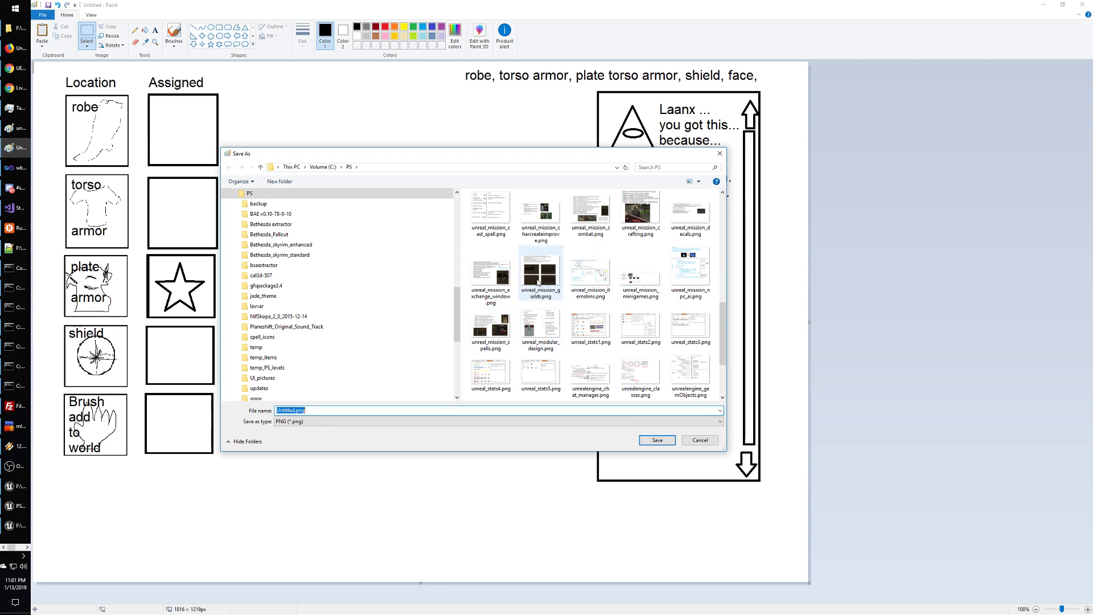
left_click(689, 219)
left_click(317, 411)
left_click(325, 411)
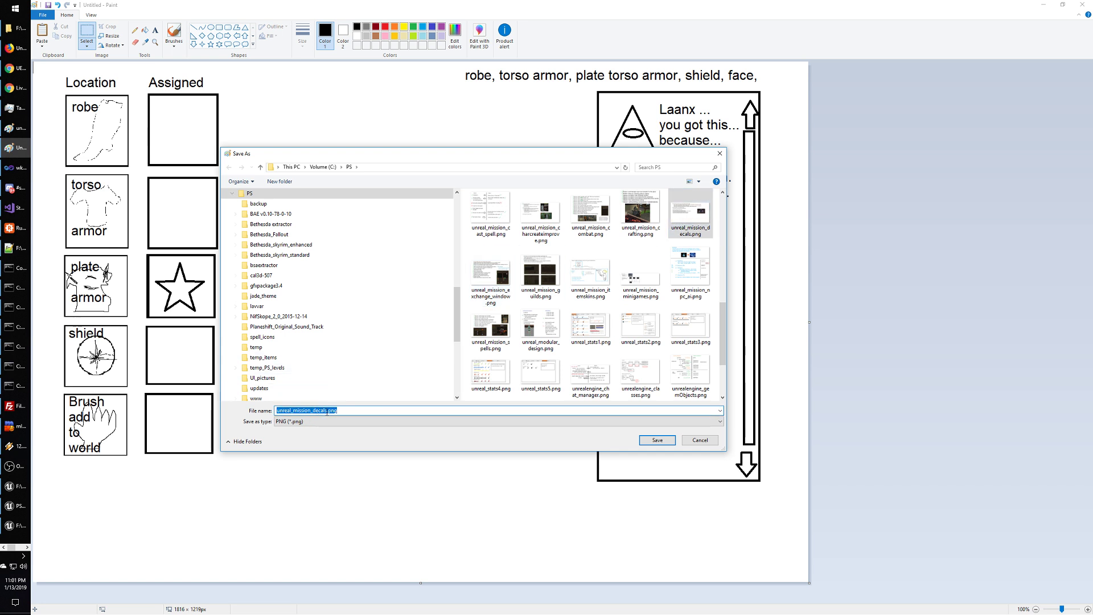
type("2")
key("Return")
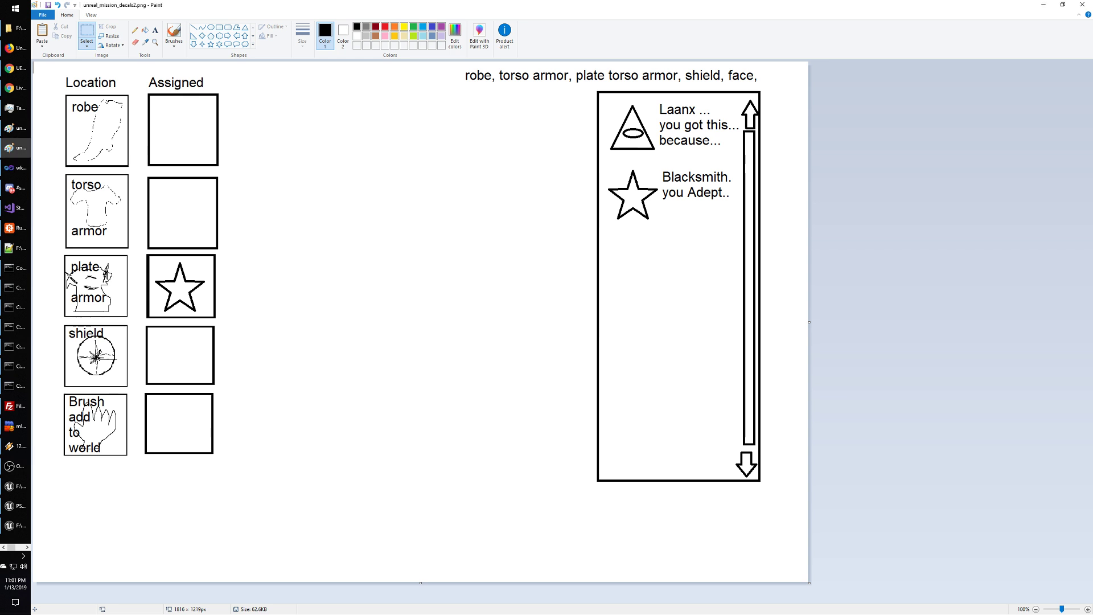
key("alt+Tab")
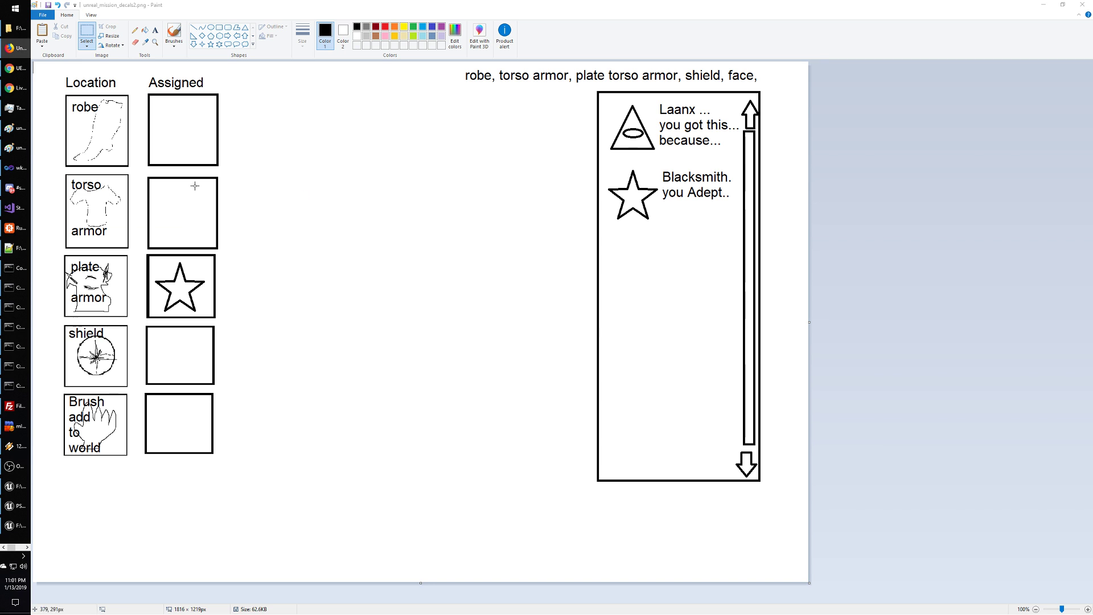
left_click(21, 49)
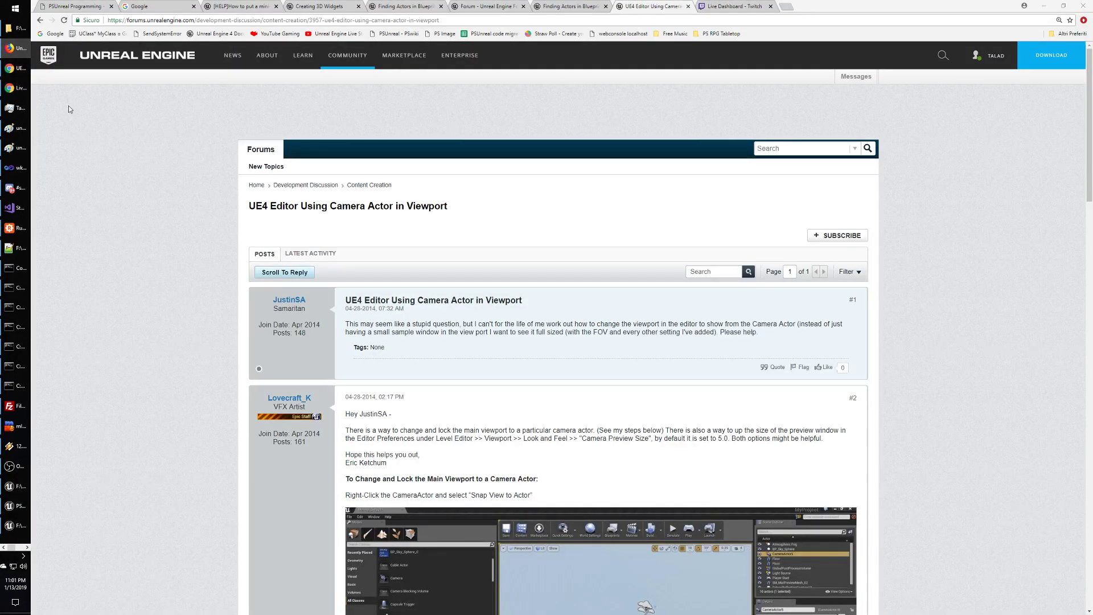
left_click(21, 128)
left_click(20, 147)
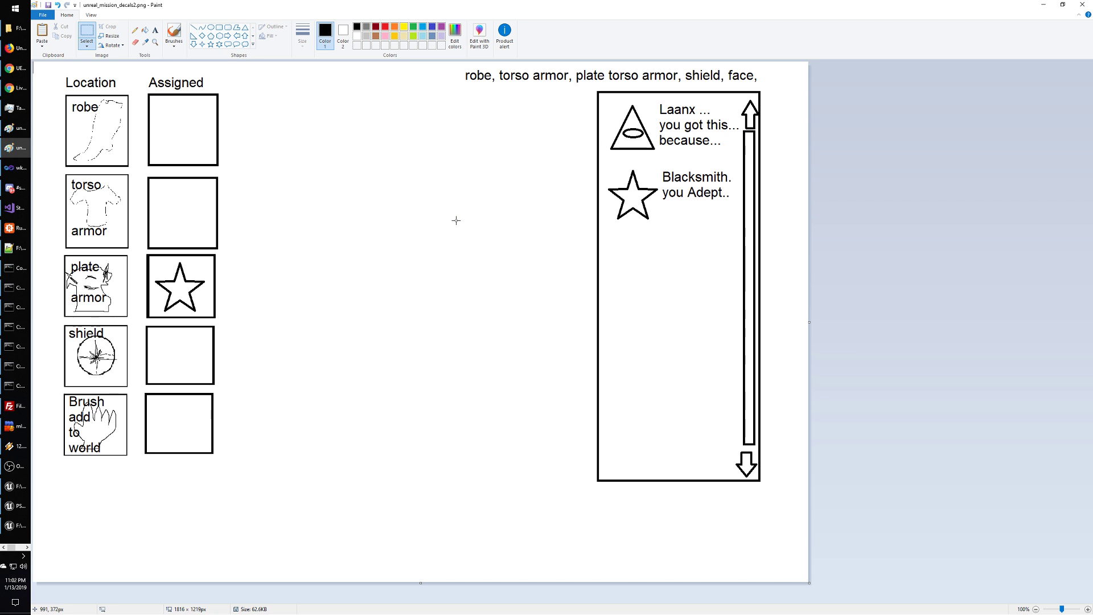
- In the unreal_mission_decals.png notes, add the line "See unreal_mission_decals2.png" under the question about how the UI will look
left_click(19, 129)
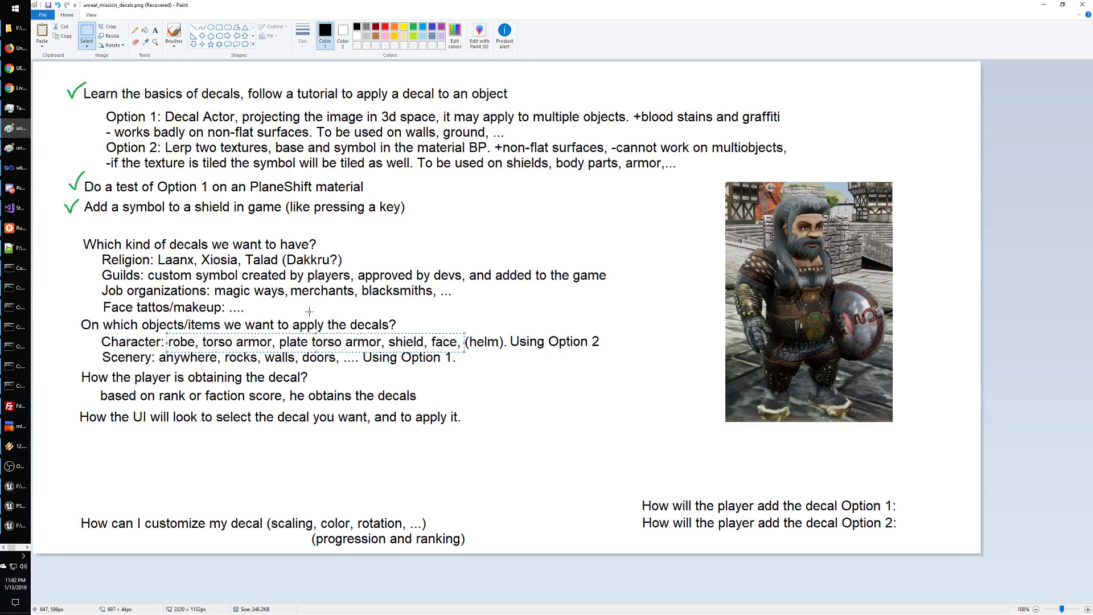
left_click(525, 421)
left_click(155, 30)
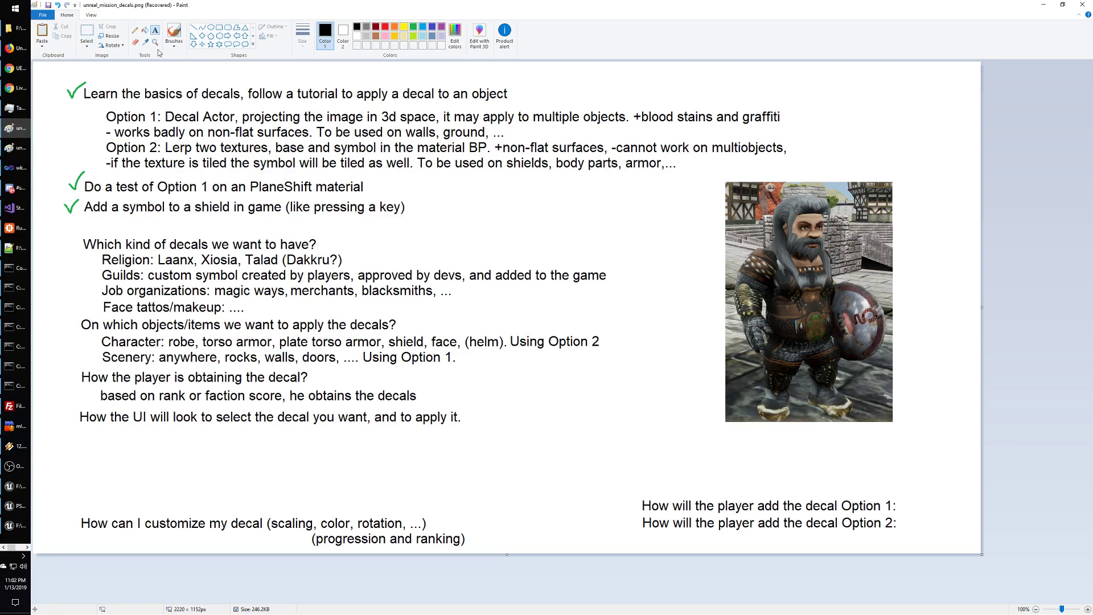
left_click(100, 437)
type("See ")
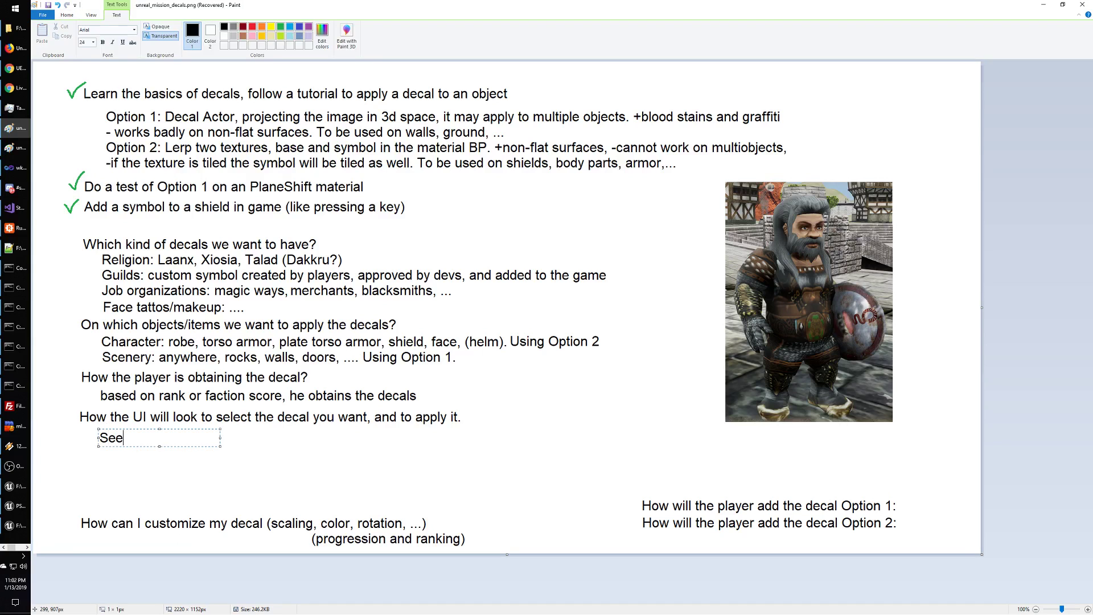
type("unreal_mission_dew")
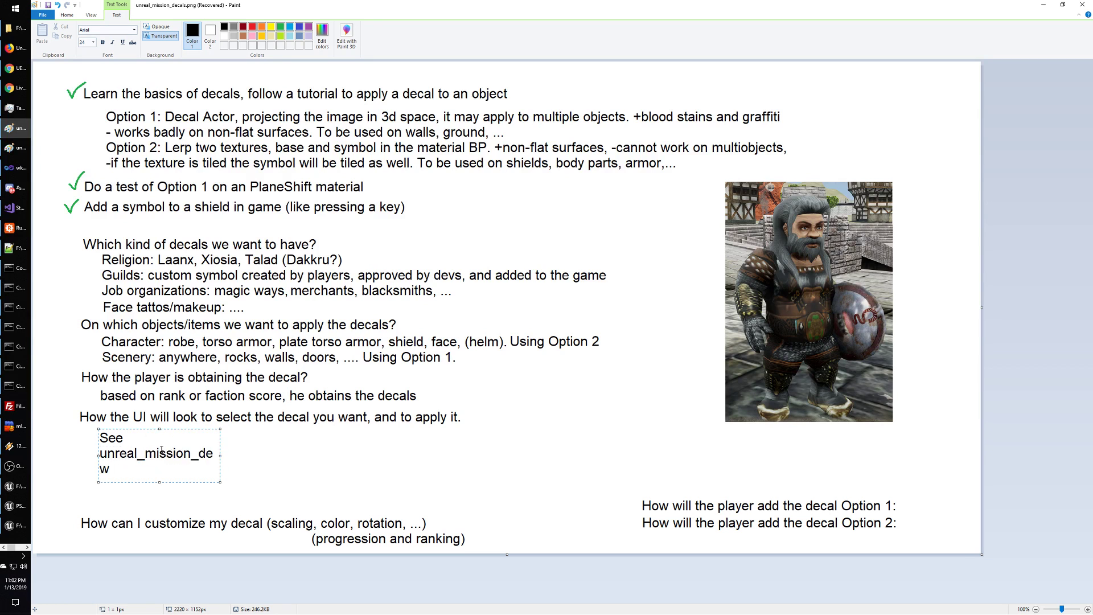
key("BackSpace")
type("cals2.png")
left_click_drag(221, 456, 390, 458)
left_click(513, 466)
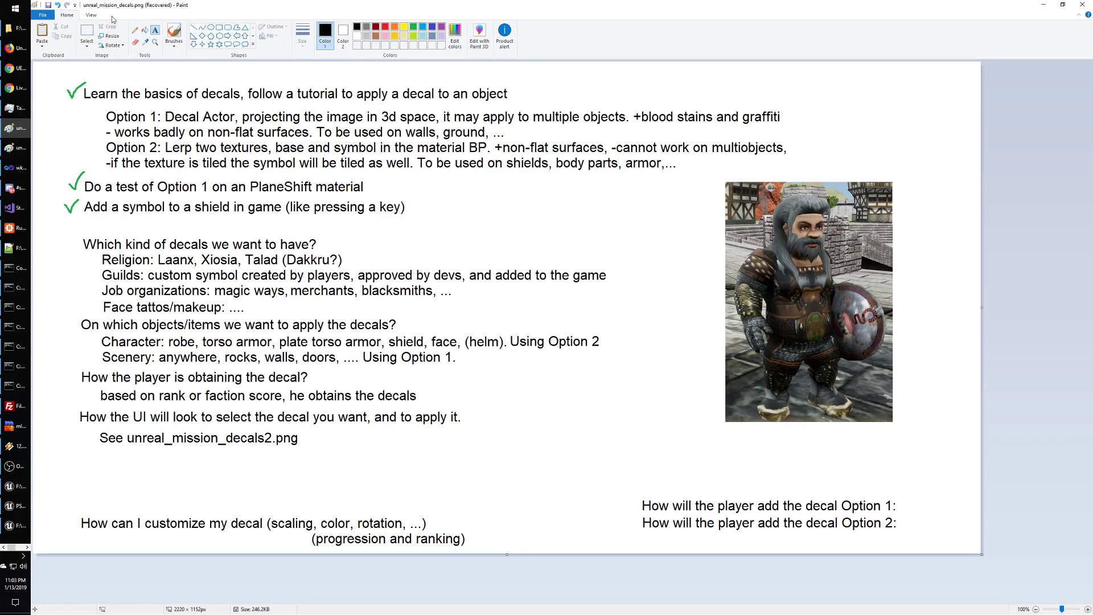
- Delete the "(progression and ranking)" note and move the "How can I customize my decal" line up directly under the file reference
left_click(86, 33)
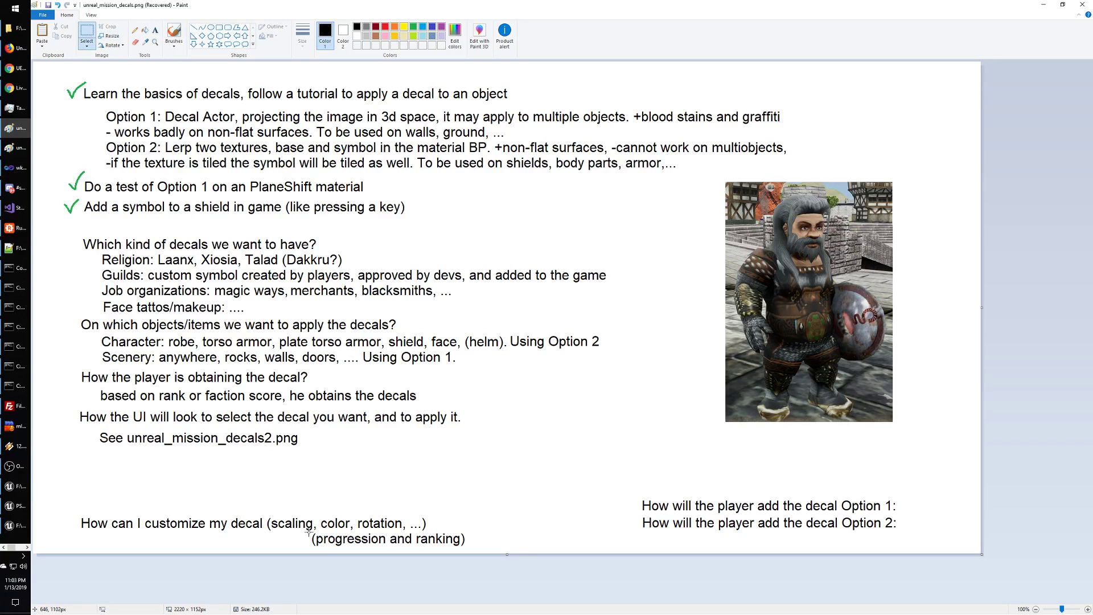
left_click_drag(308, 531, 477, 549)
key("Delete")
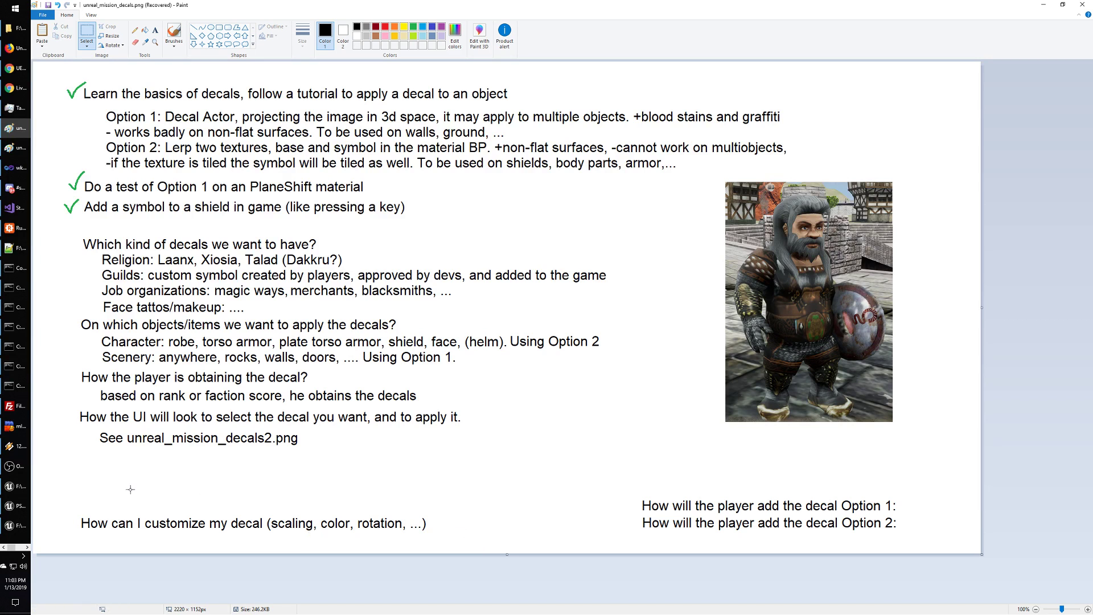
left_click_drag(77, 513, 386, 457)
left_click(391, 501)
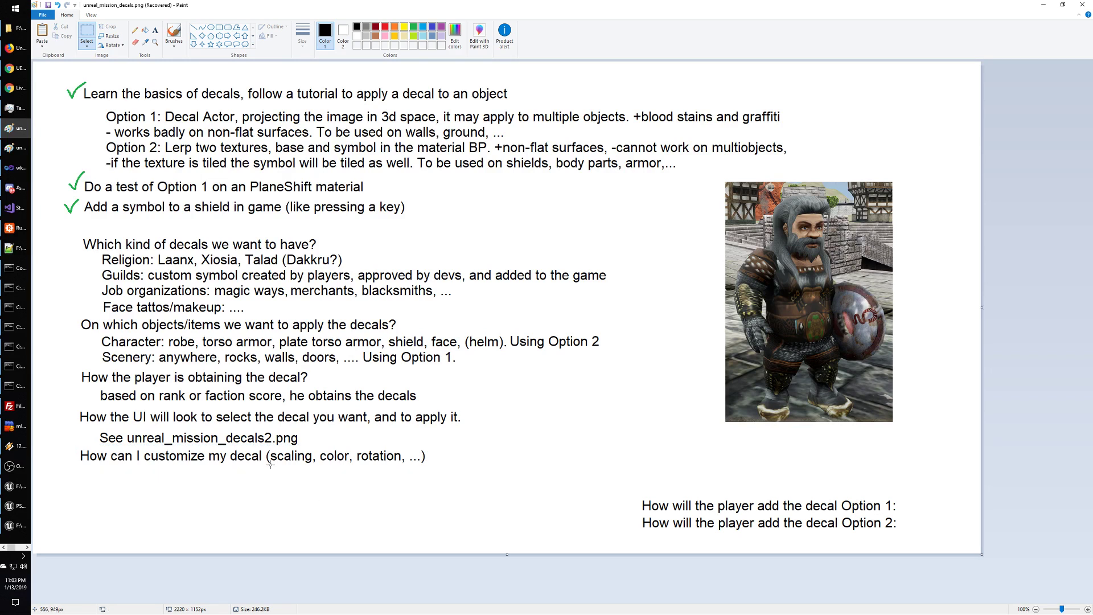
- Replace "(scaling, color, rotation, ...)" after "How can I customize my decal" with a question mark
left_click_drag(266, 448, 427, 471)
left_click(428, 474)
left_click_drag(264, 448, 433, 464)
key("Delete")
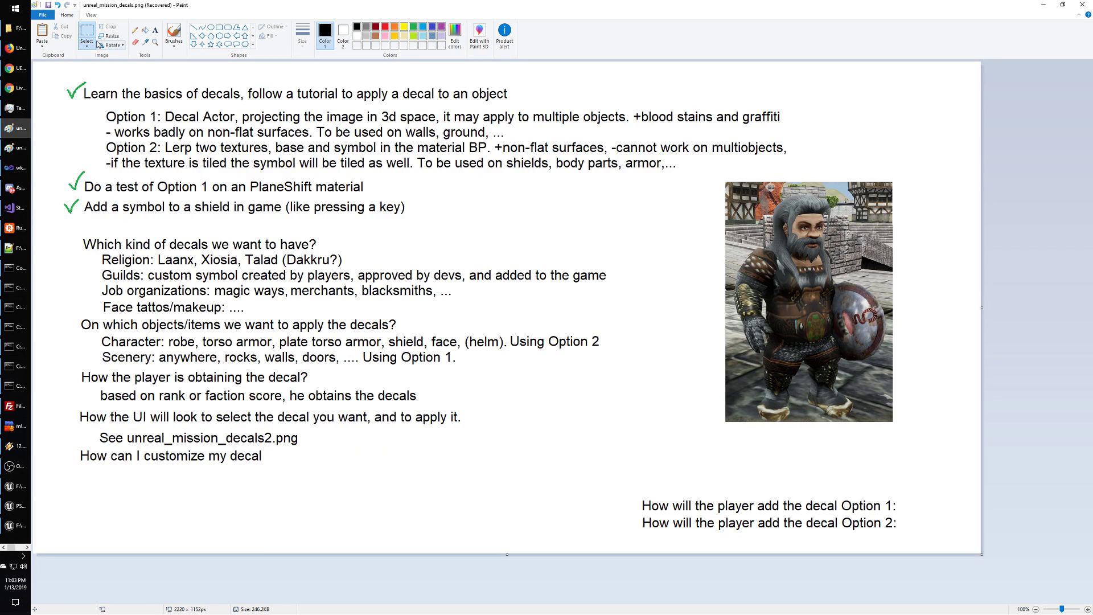
left_click(154, 30)
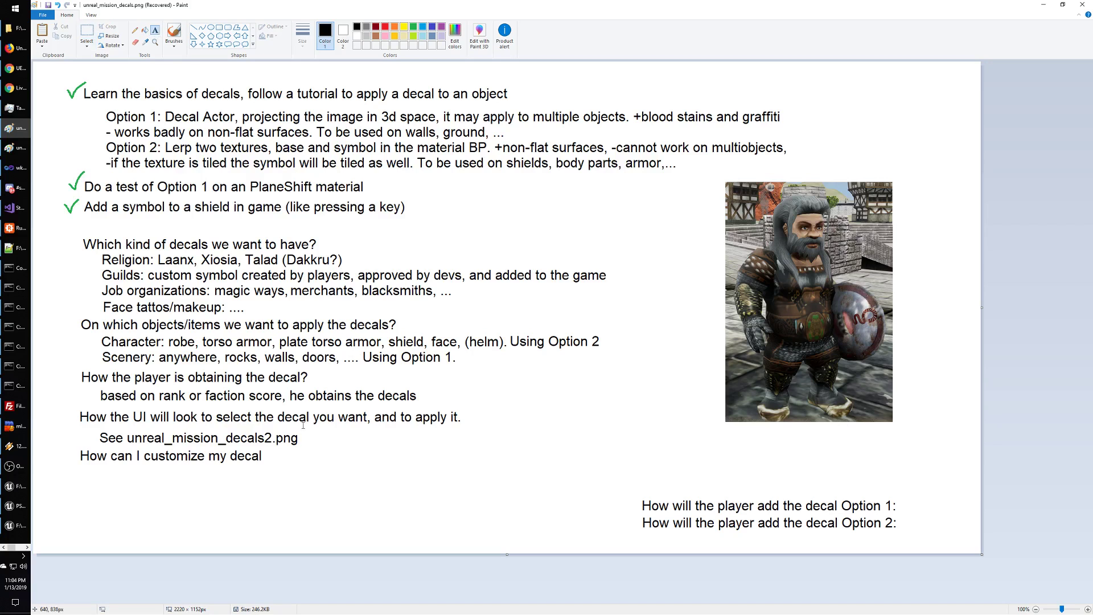
left_click(267, 449)
type("?")
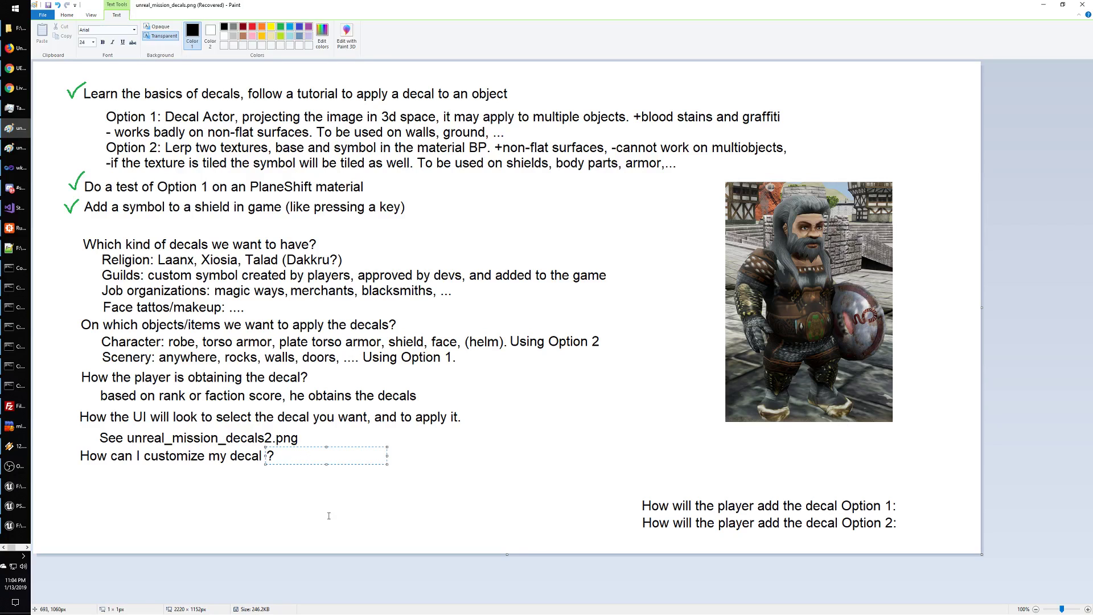
left_click(329, 516)
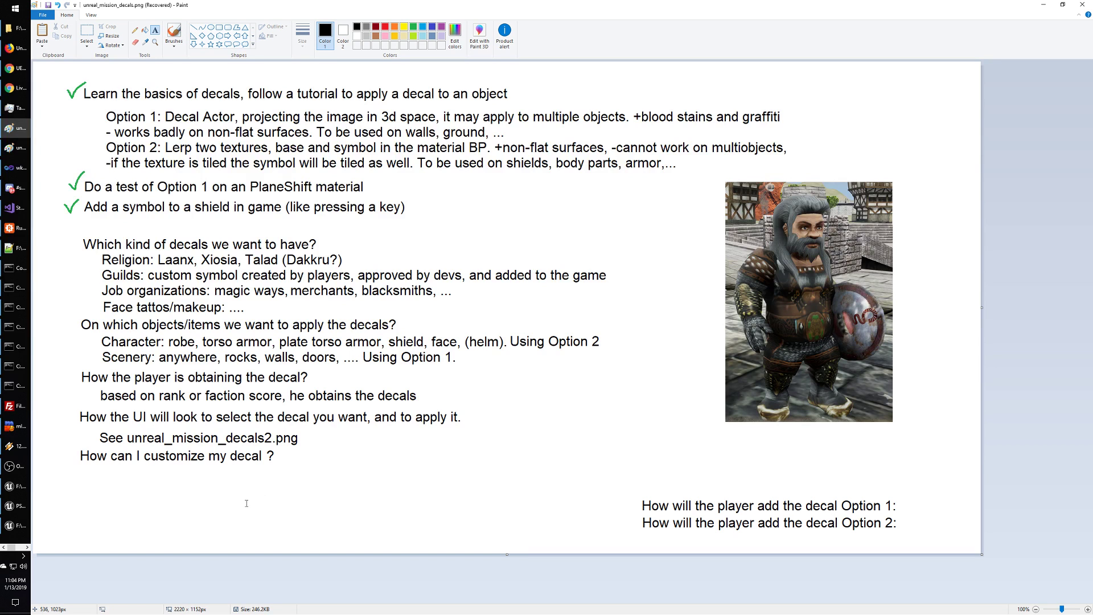
- Start an answer line under "How can I customize my decal ?" reading "scale : no , rotation: no", with the text box widened to fit one line
left_click(99, 473)
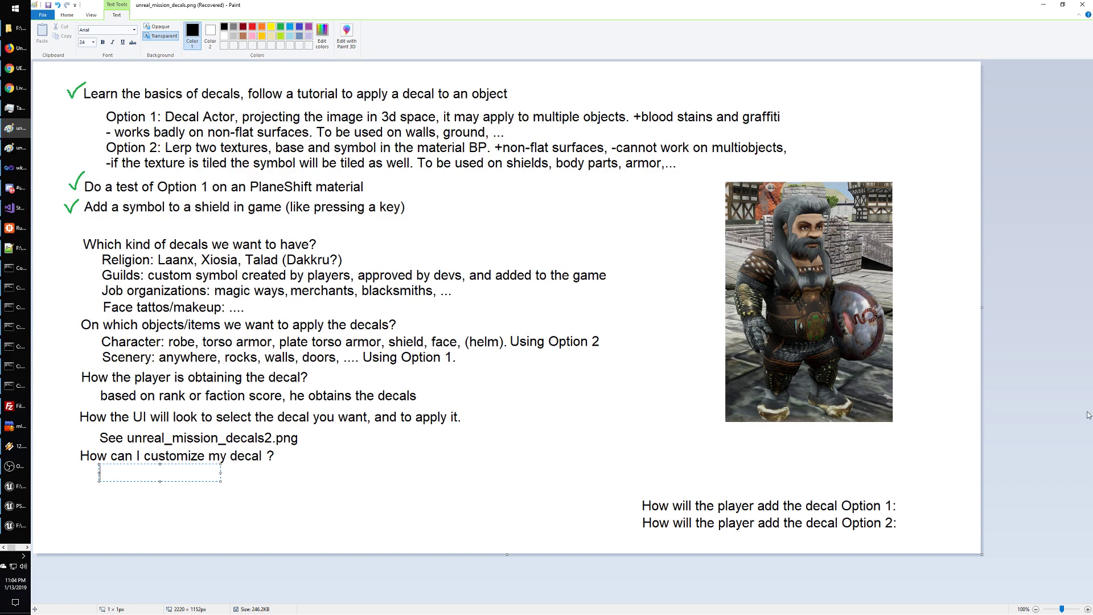
type("scael")
key("BackSpace")
key("BackSpace")
type("le")
type(" : no")
type(" , rotatio")
type("n:L")
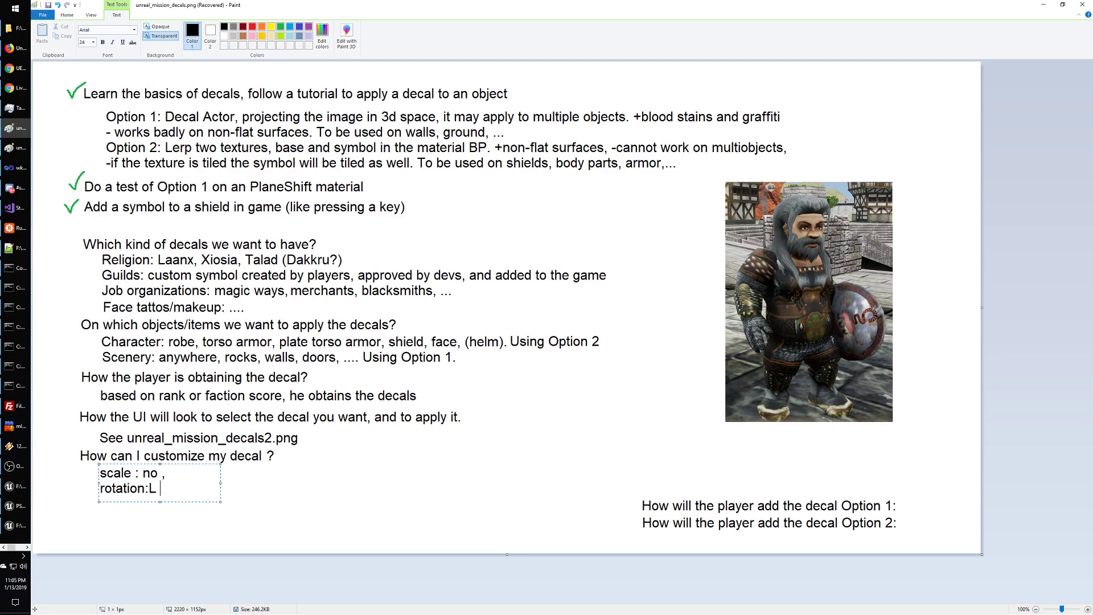
key("BackSpace")
key("BackSpace")
type("no")
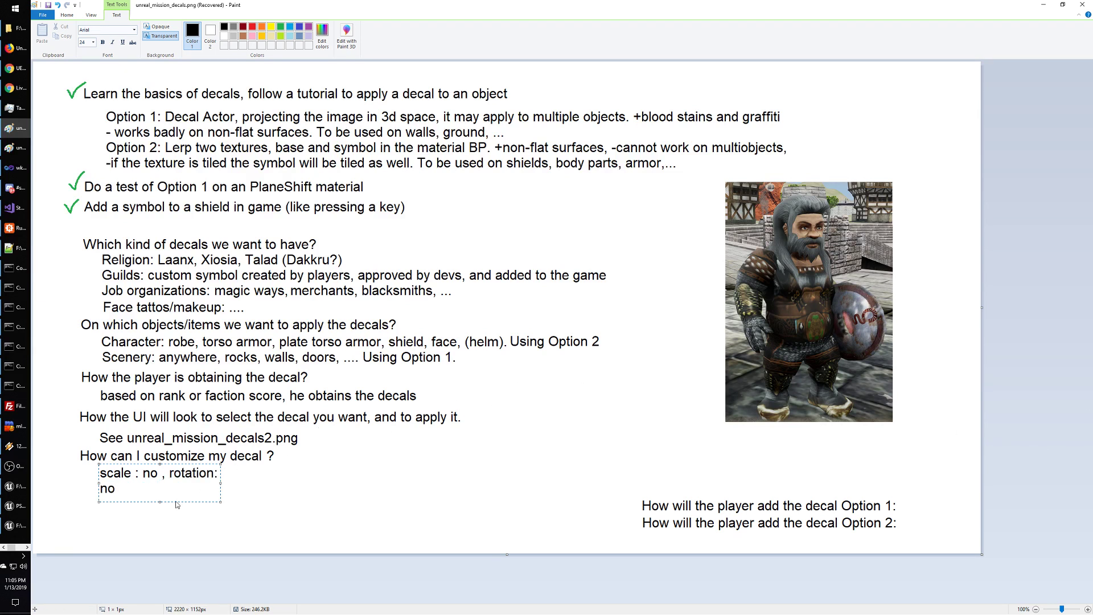
left_click_drag(221, 484, 554, 484)
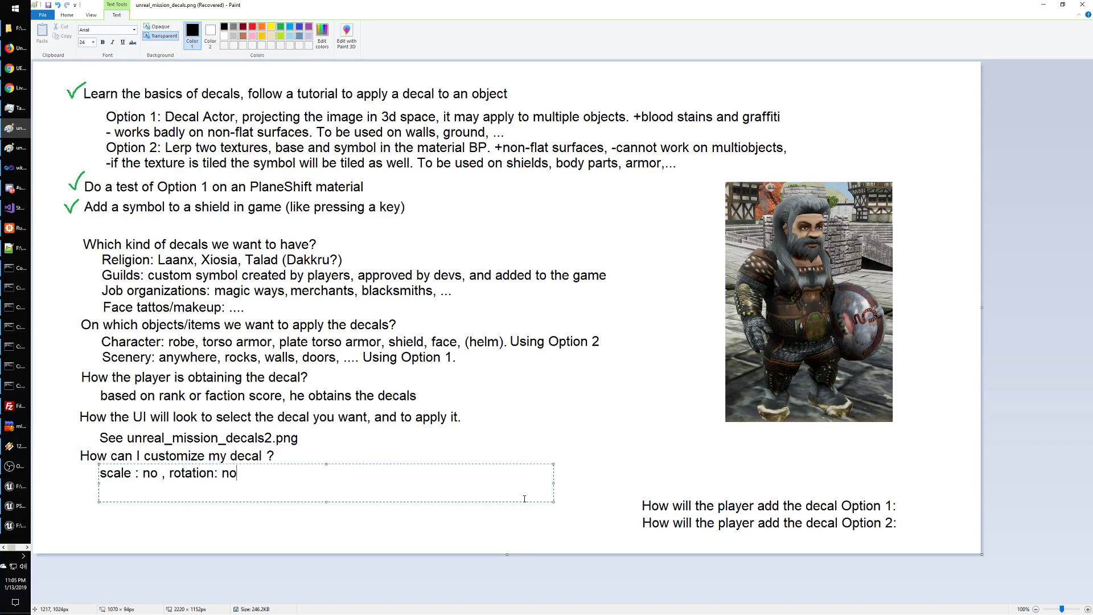
- Insert "color: yes / " at the start of the customization answer, before the scale entry
key("Home")
type("color: ")
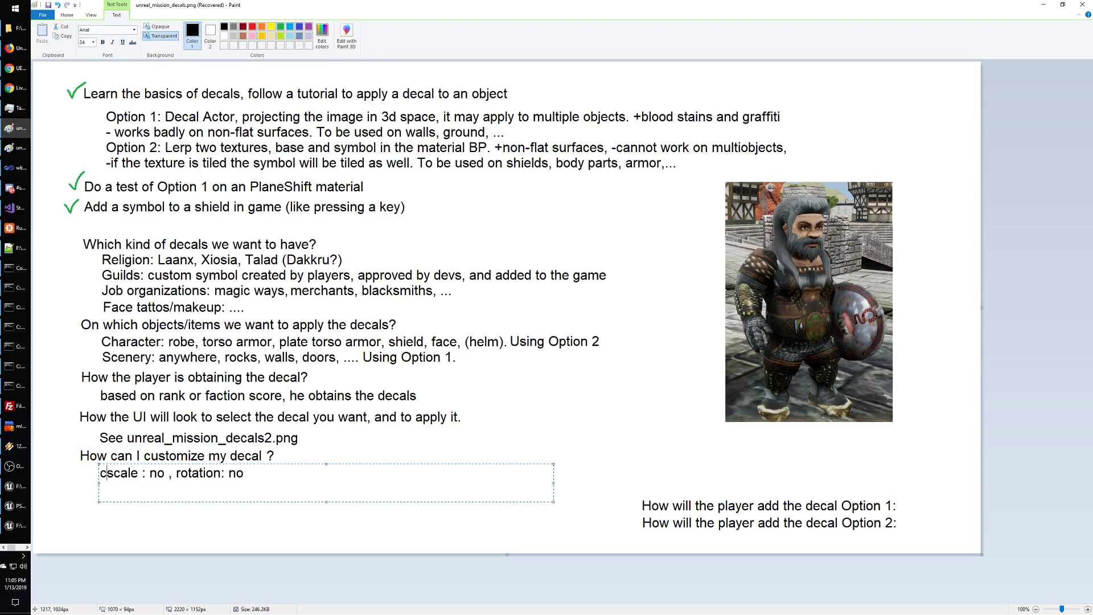
type("yts")
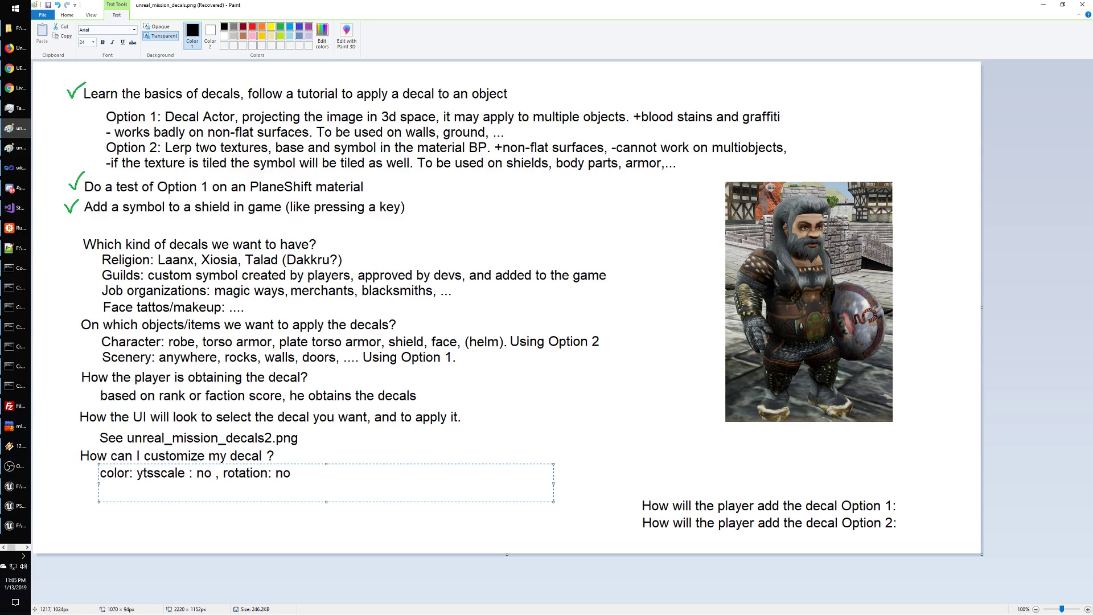
key("BackSpace")
key("BackSpace")
type("es")
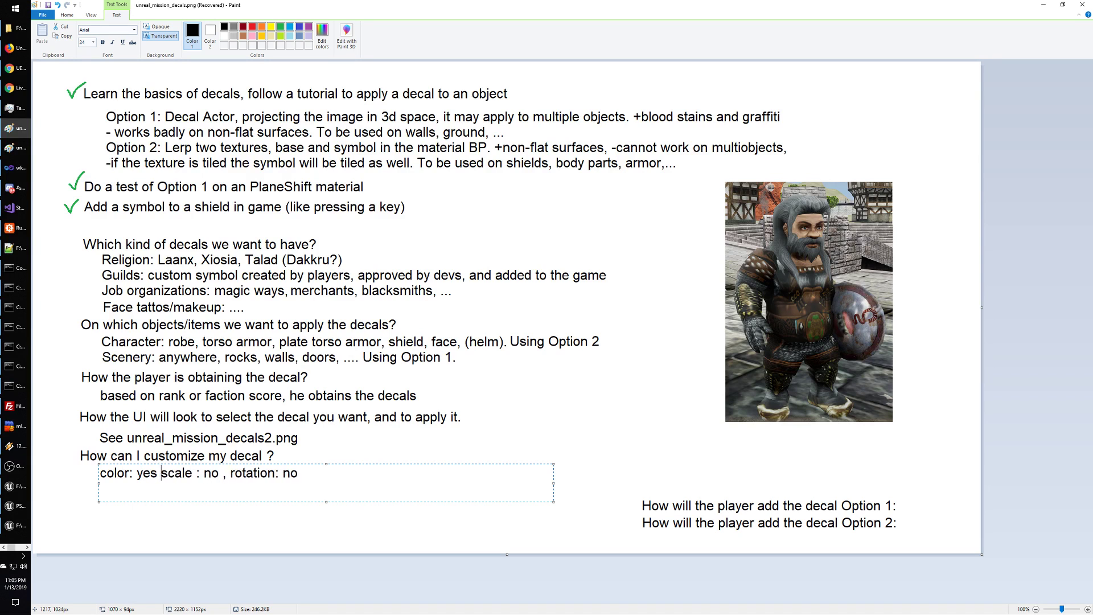
type(" /")
- Replace the comma before rotation with a slash, remove the space after "scale", and place the text in a shortened box
key("Delete")
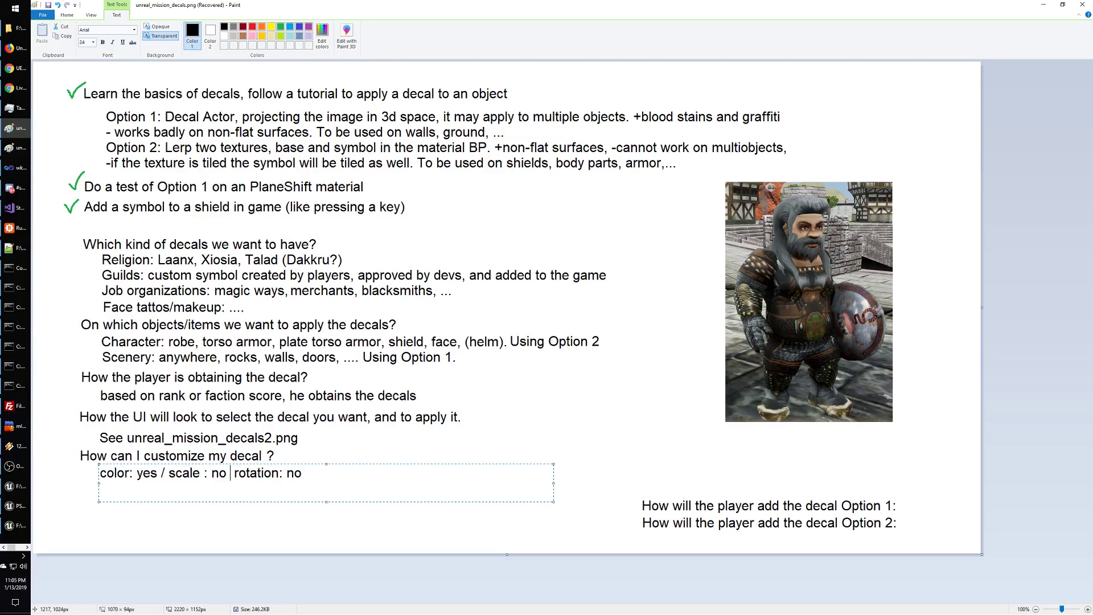
type("/")
key("BackSpace")
left_click(416, 482)
left_click_drag(327, 501, 332, 484)
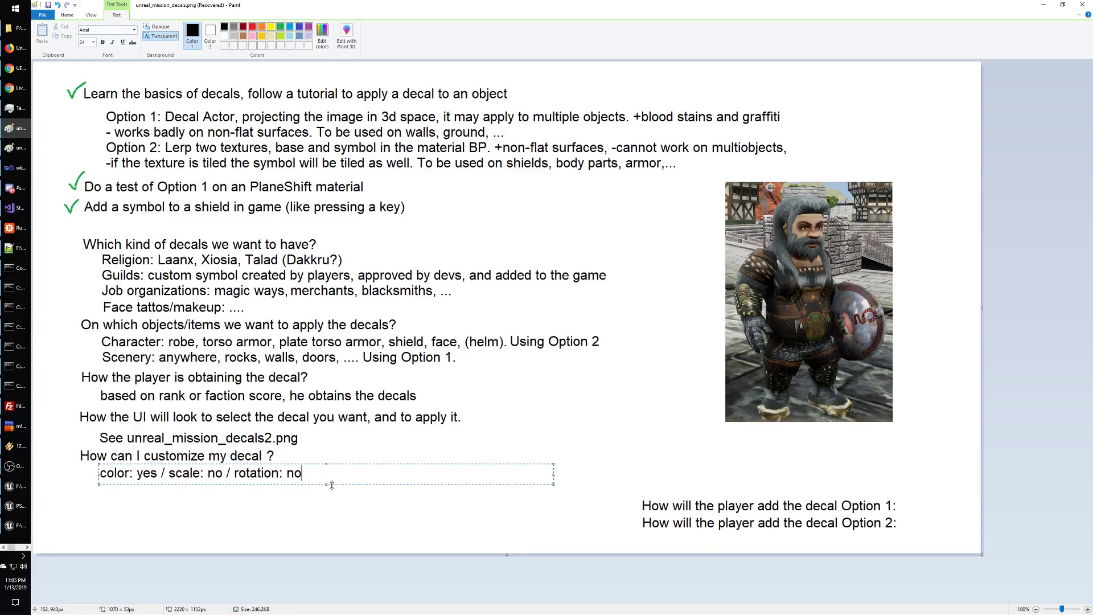
left_click(314, 514)
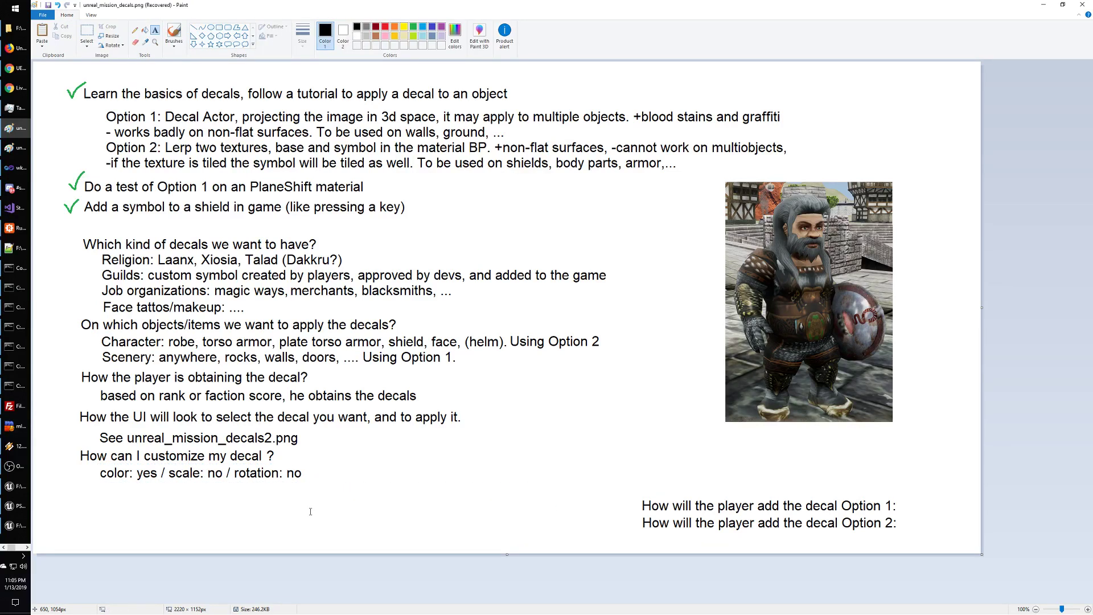
- Add "/ position: no" after "rotation: no" on the customization answer line
left_click(307, 472)
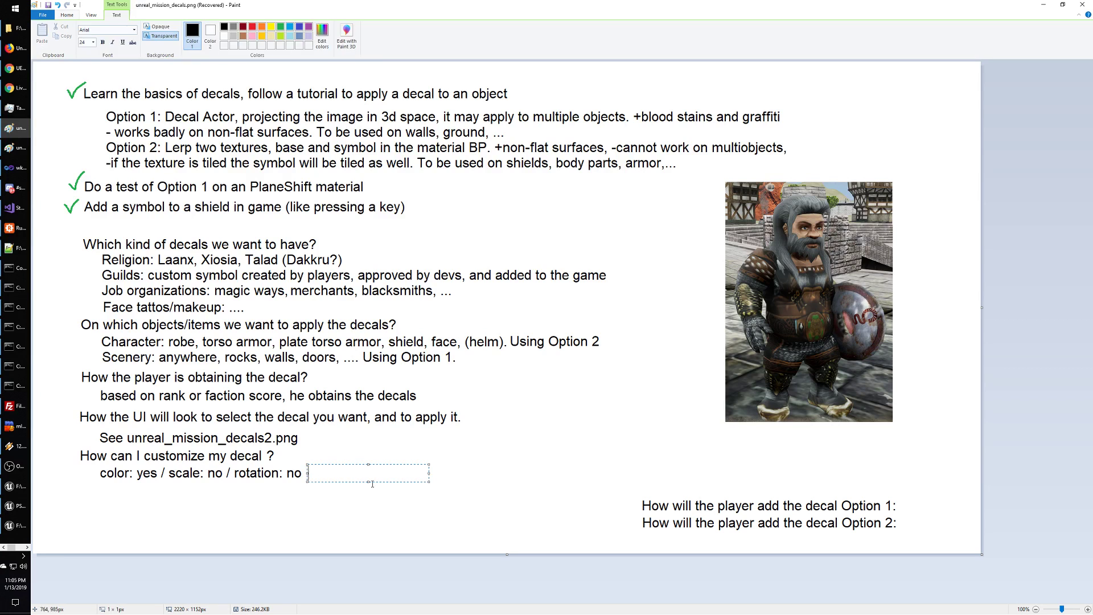
type("/ position: no")
left_click(392, 518)
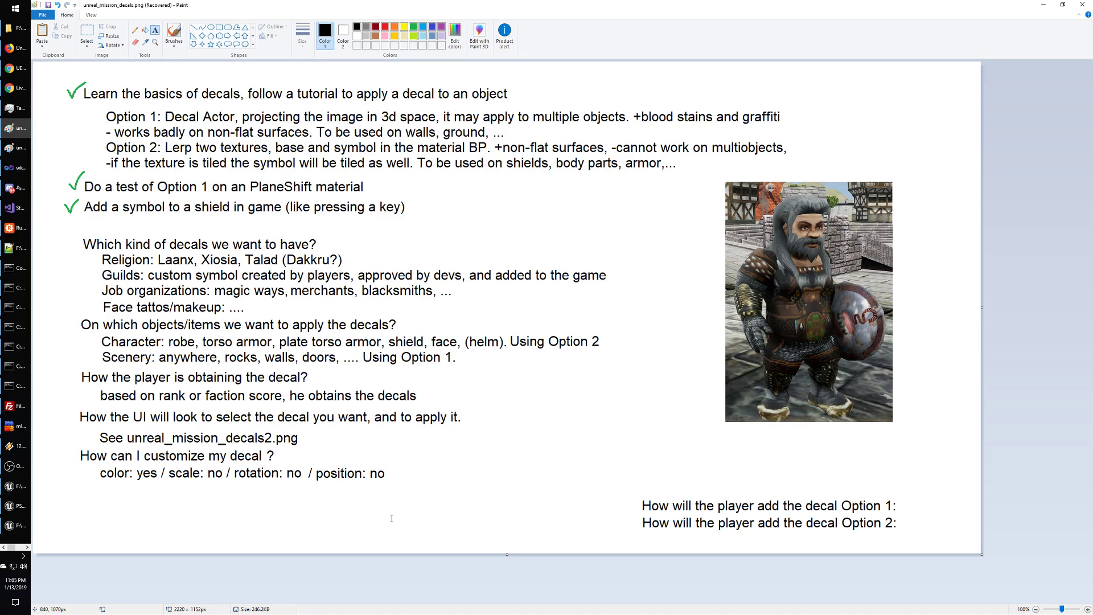
left_click(391, 474)
left_click(429, 512)
left_click(16, 88)
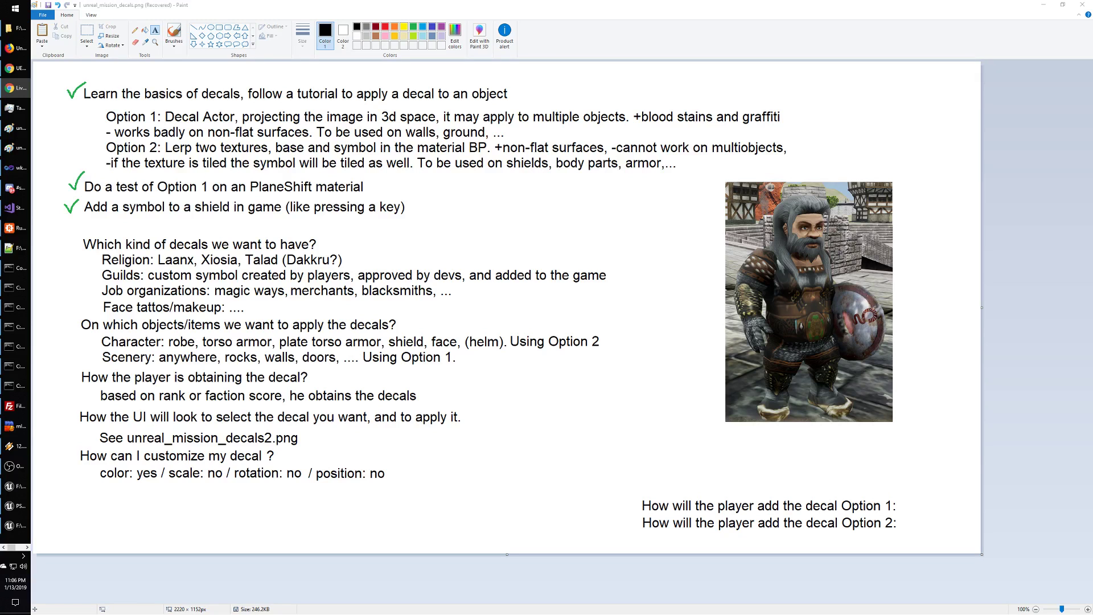
left_click(16, 128)
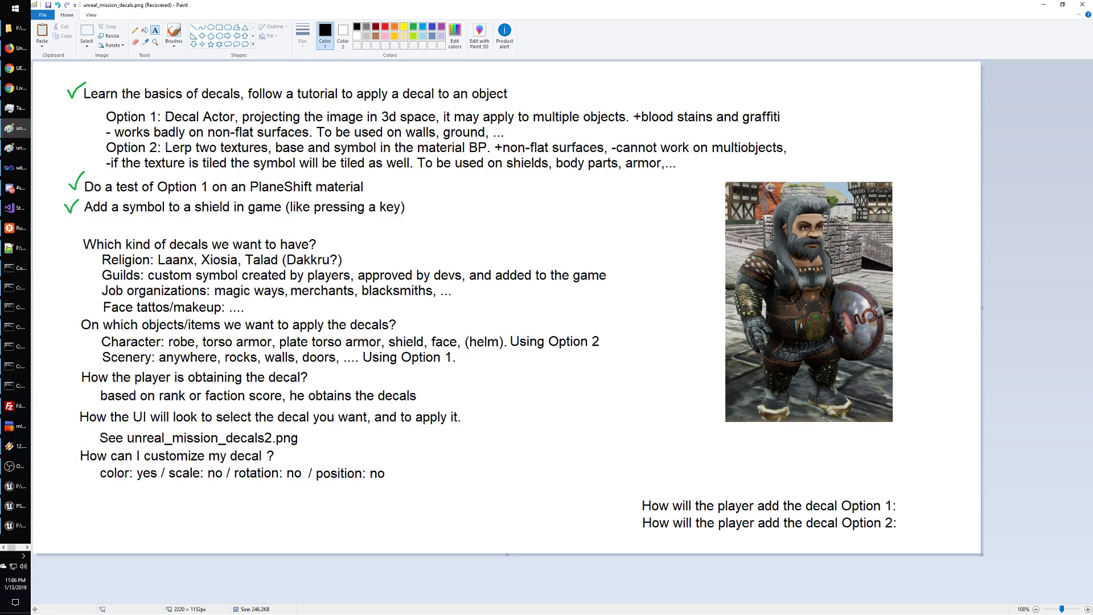
left_click(16, 88)
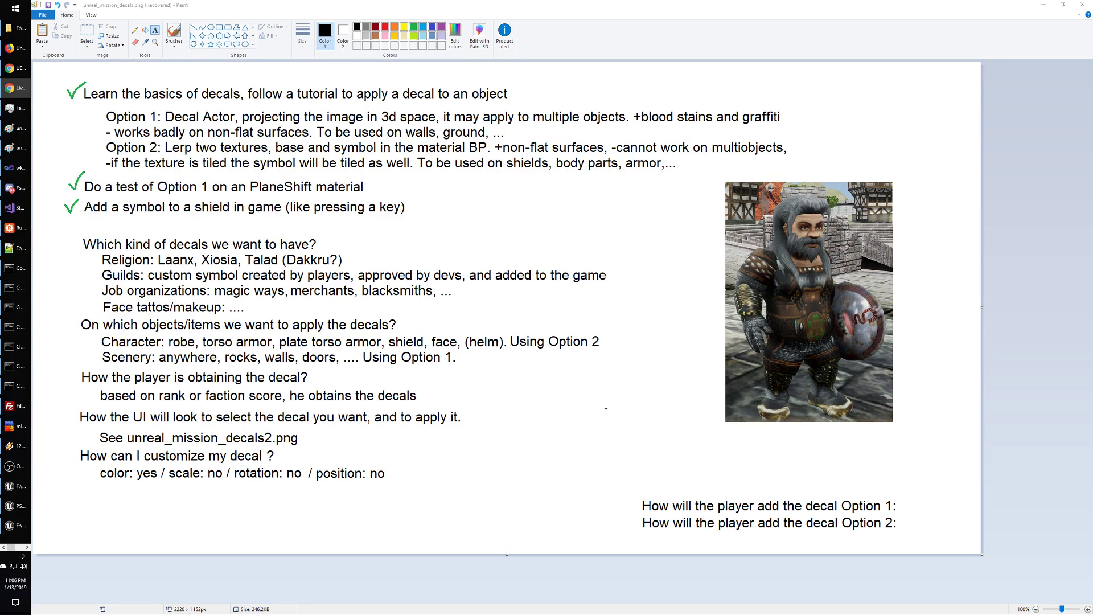
left_click(524, 348)
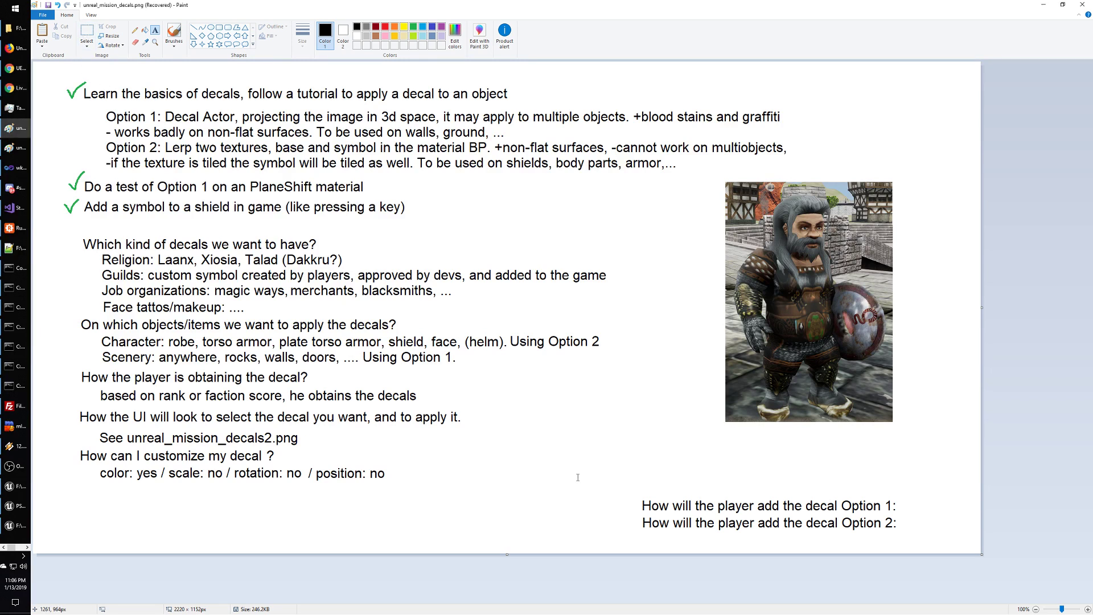
- Delete the two "How will the player add the decal" lines for Option 1 and Option 2, and save the notes image
left_click(87, 30)
left_click_drag(637, 490, 905, 542)
key("Delete")
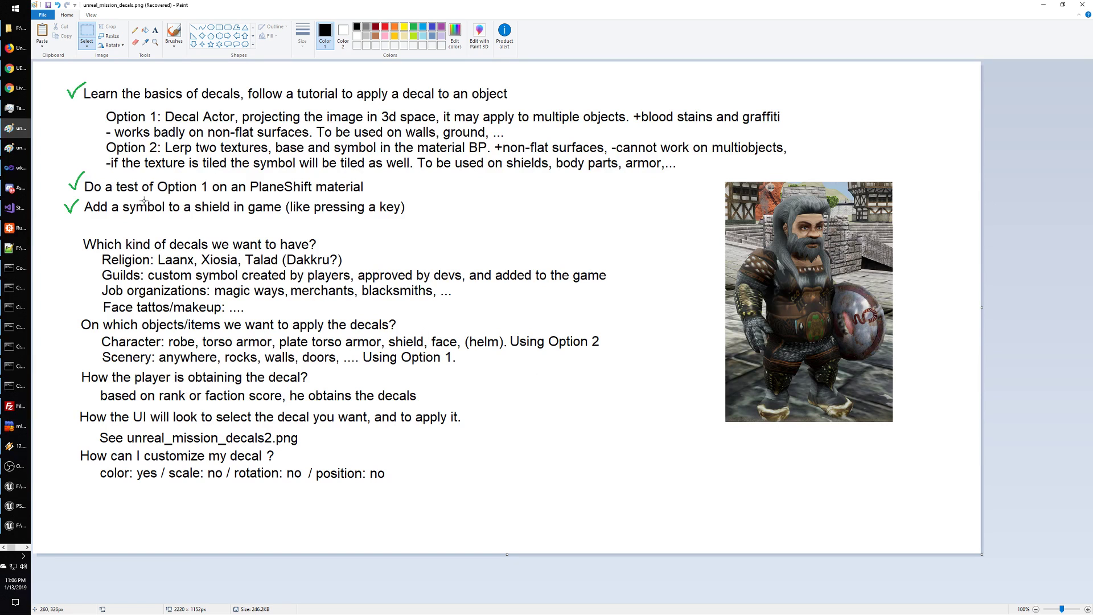
left_click(48, 4)
mouse_move(77, 234)
left_mouse_down()
mouse_move(648, 468)
mouse_move(642, 496)
left_mouse_up()
left_click(660, 372)
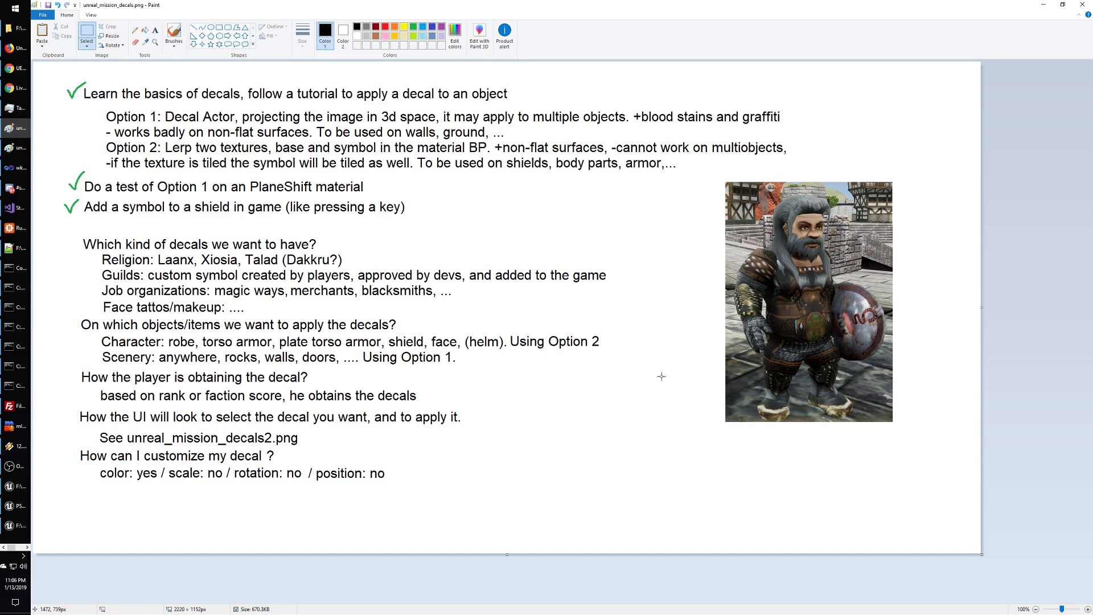